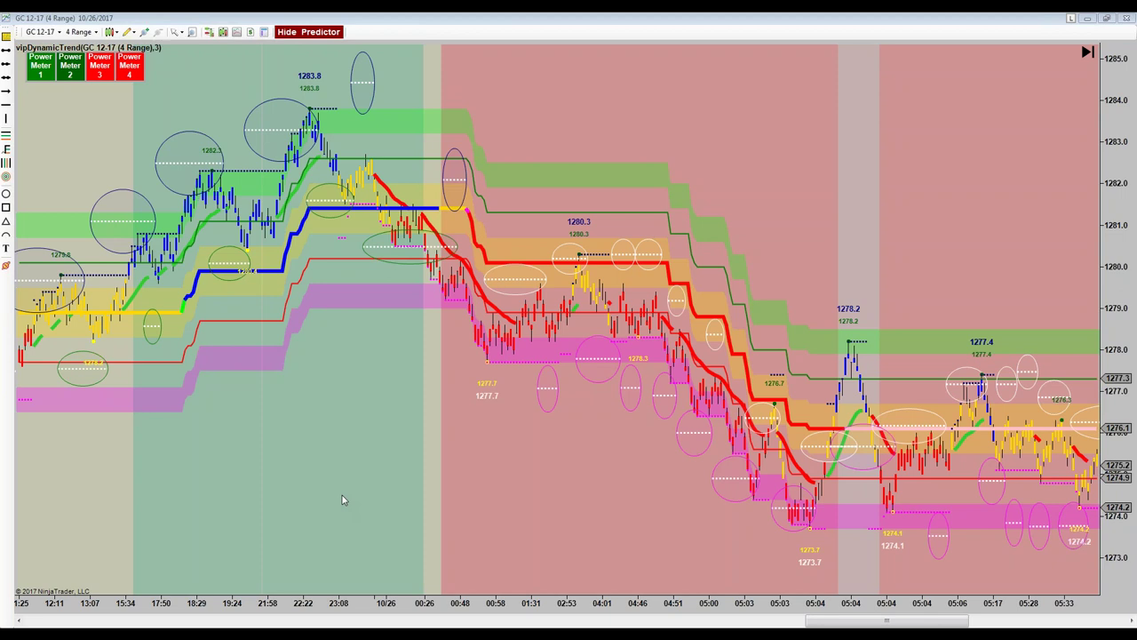
- Draw a vertical line on the chart at the start of the 10/26 session
{"action": "left_click_drag", "start_coordinate": [356, 475], "coordinate": [474, 453]}
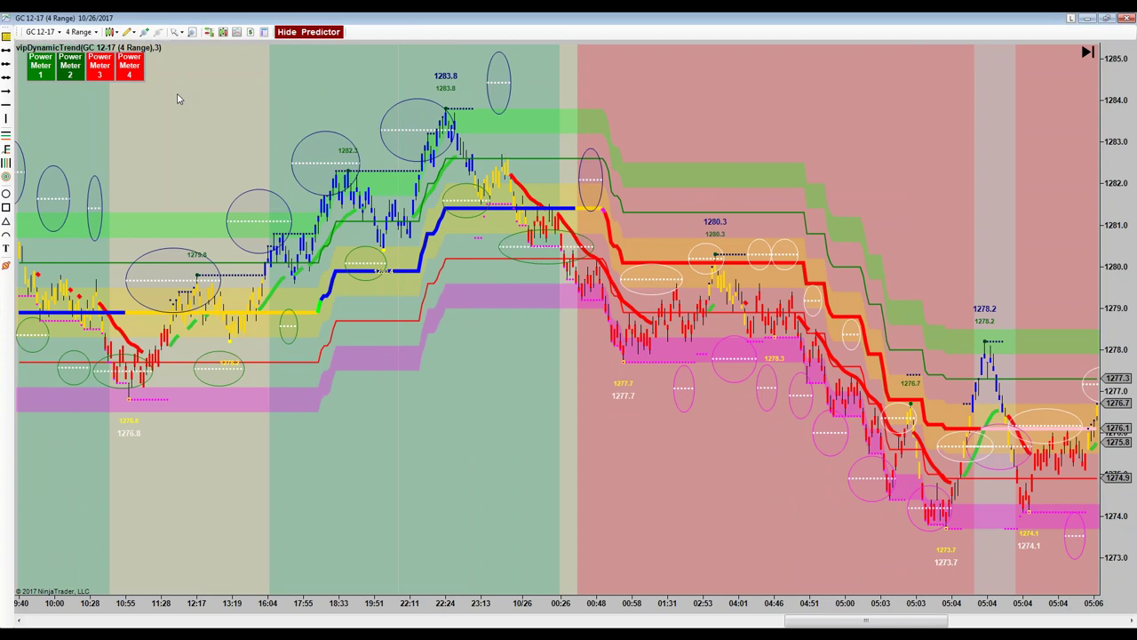
{"action": "left_click", "coordinate": [129, 31]}
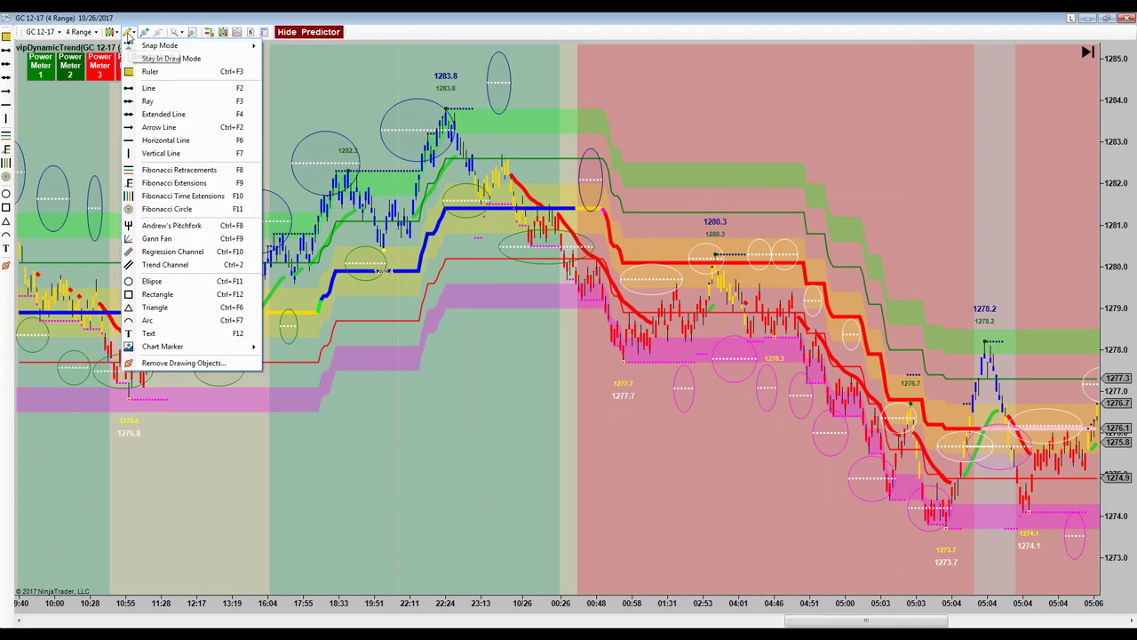
{"action": "left_click", "coordinate": [167, 154]}
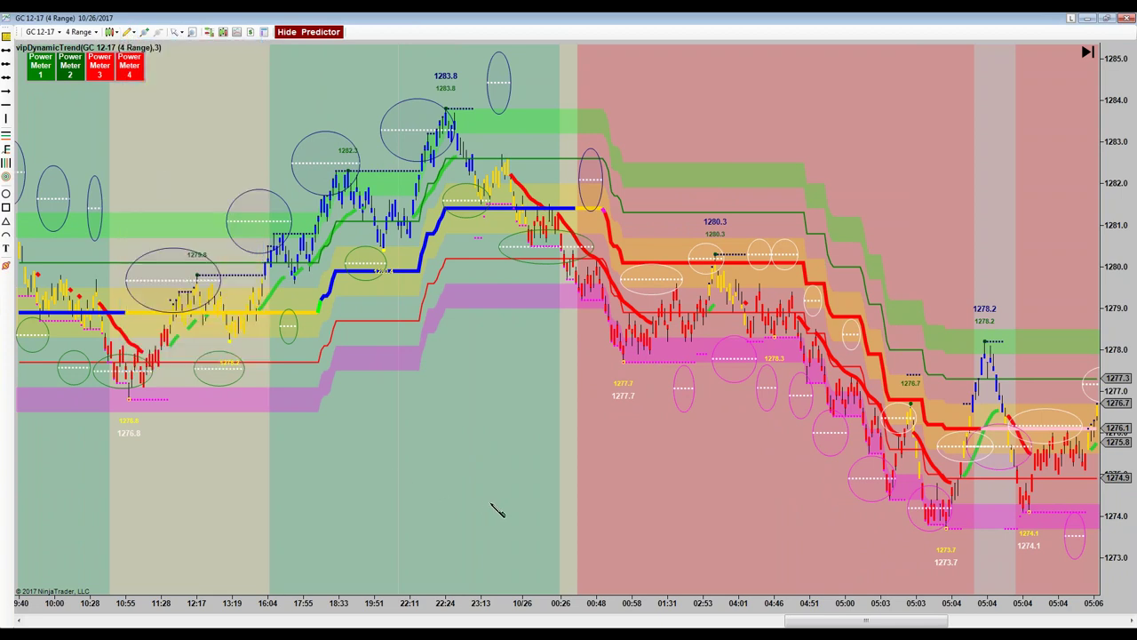
{"action": "left_click", "coordinate": [523, 511]}
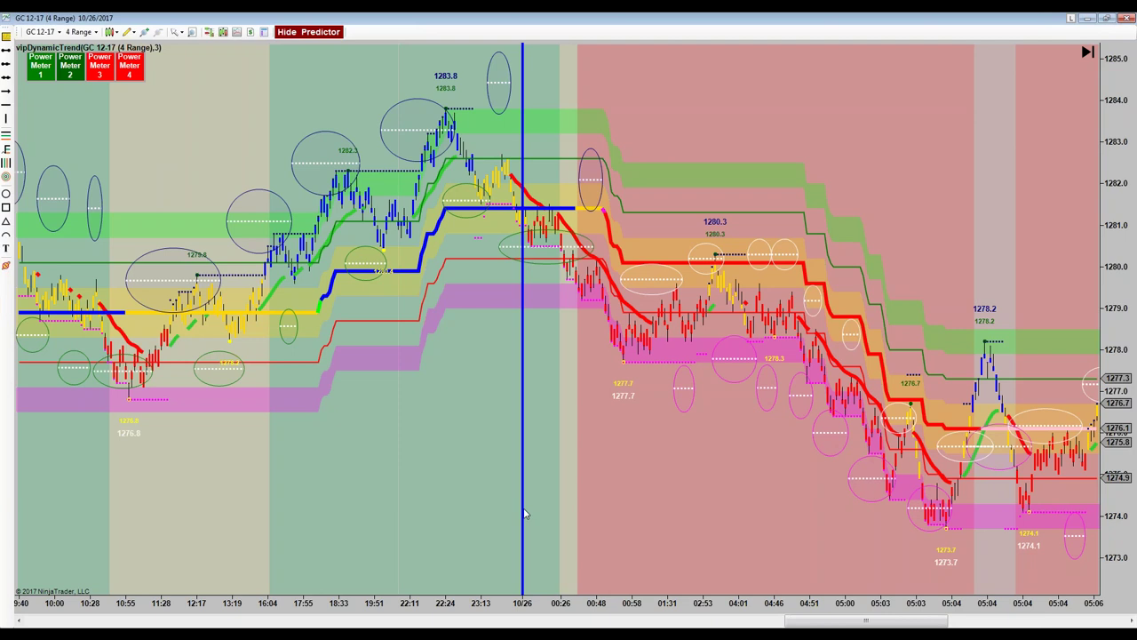
- Toggle the Predictor ellipses on the chart off and on, leaving them hidden
{"action": "mouse_move", "coordinate": [428, 608]}
{"action": "left_mouse_down"}
{"action": "mouse_move", "coordinate": [411, 608]}
{"action": "mouse_move", "coordinate": [437, 611]}
{"action": "left_mouse_up"}
{"action": "left_click_drag", "start_coordinate": [427, 536], "coordinate": [547, 525]}
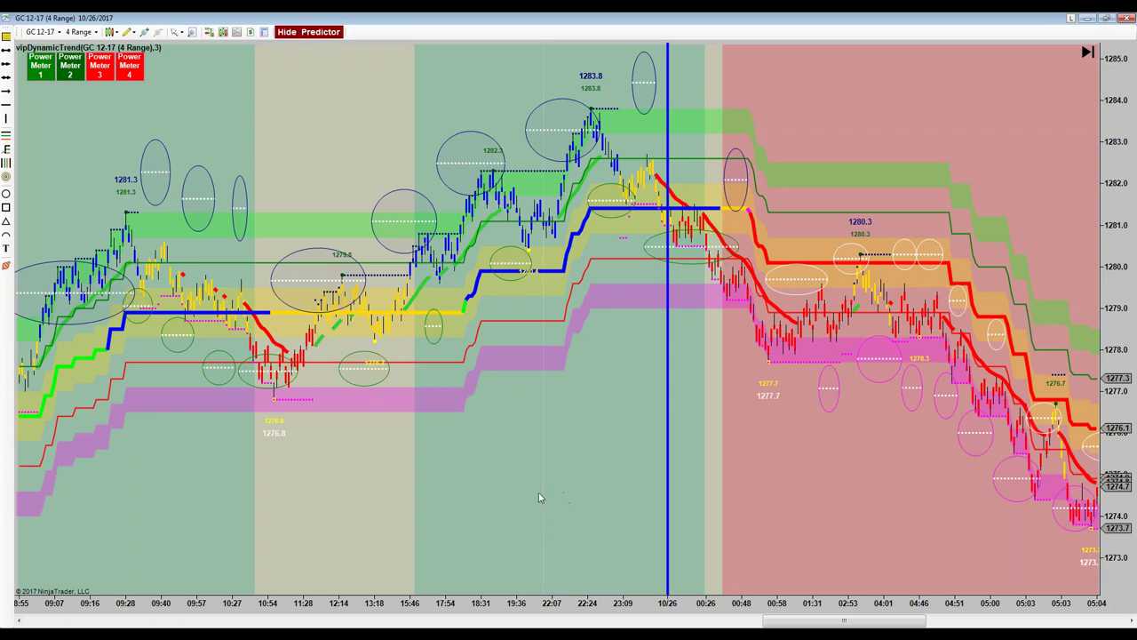
{"action": "scroll", "coordinate": [539, 495], "scroll_direction": "down", "scroll_amount": 3}
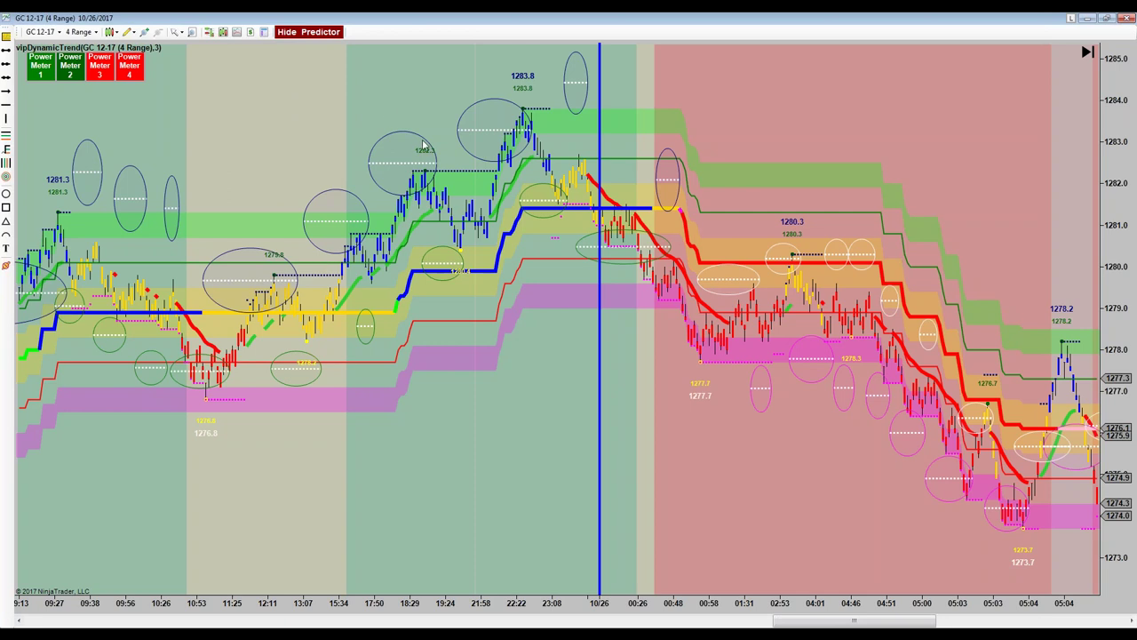
{"action": "left_click", "coordinate": [282, 32]}
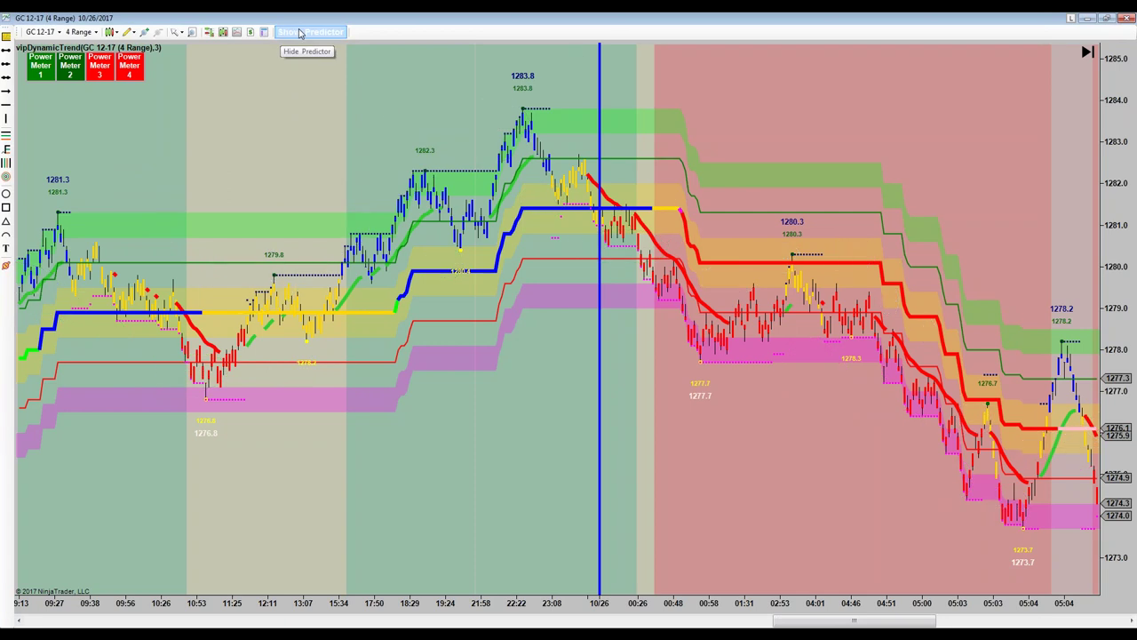
{"action": "left_click", "coordinate": [303, 33]}
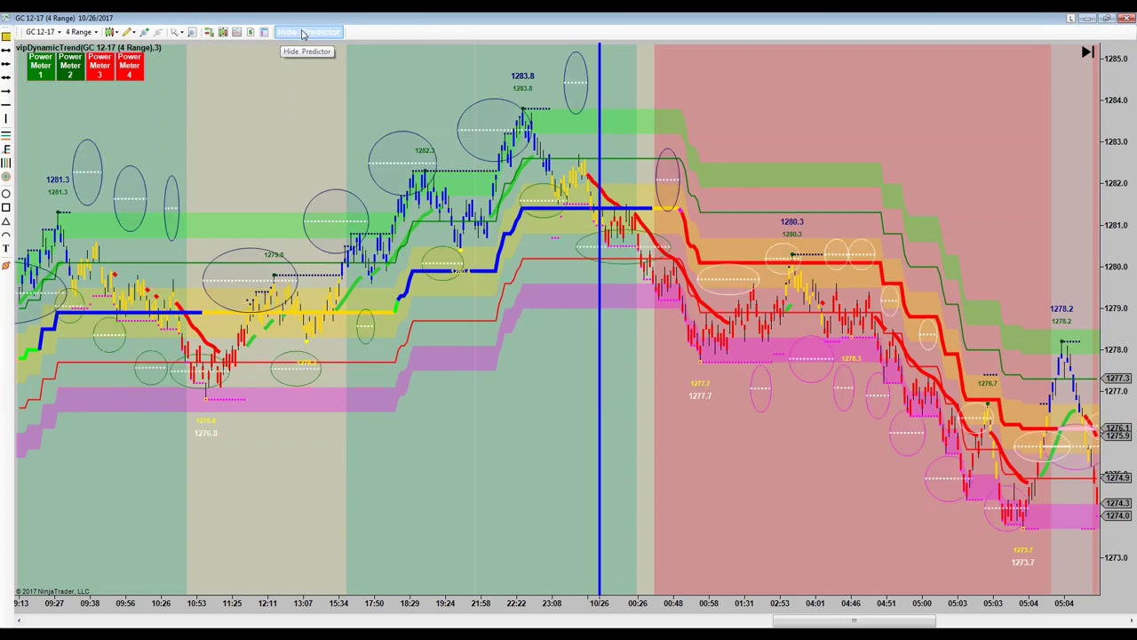
{"action": "left_click", "coordinate": [302, 33]}
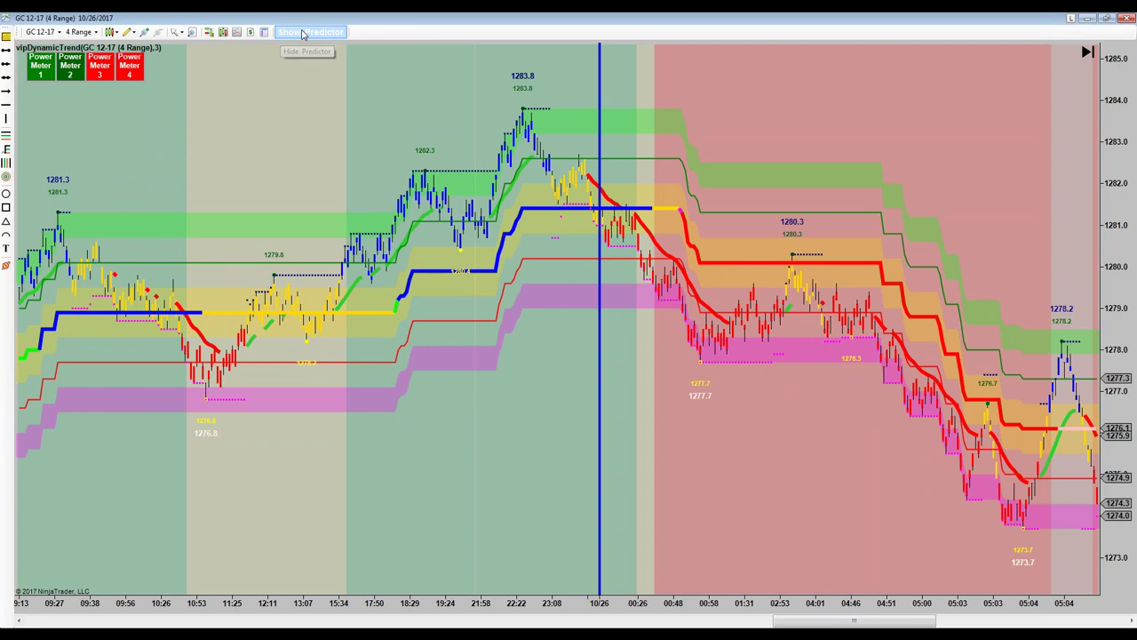
{"action": "left_click", "coordinate": [302, 33]}
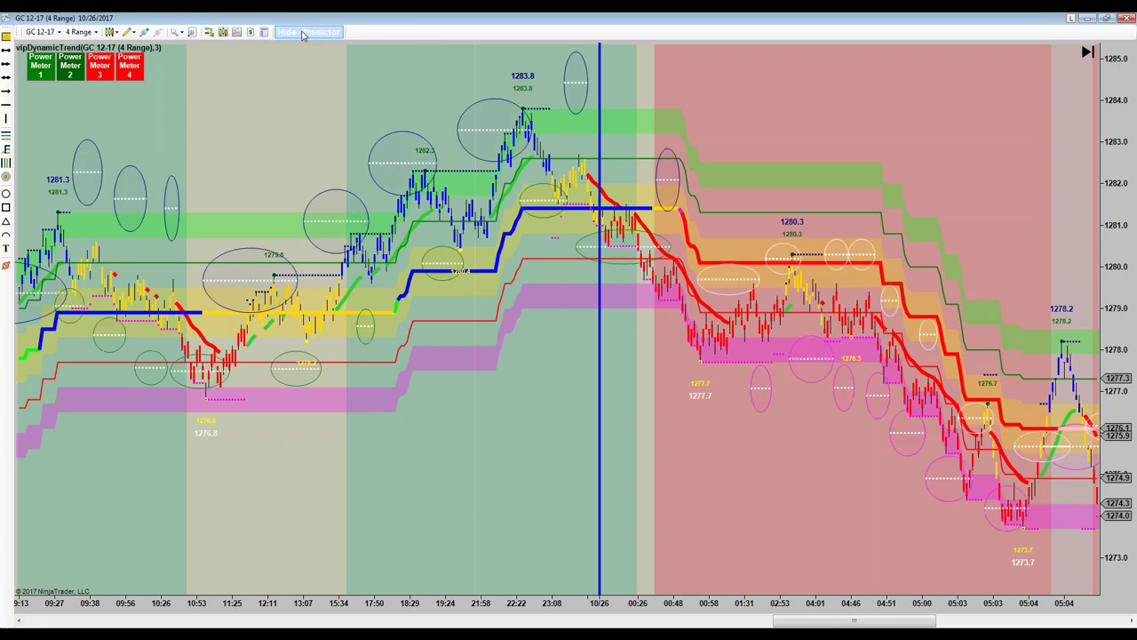
{"action": "left_click", "coordinate": [303, 32]}
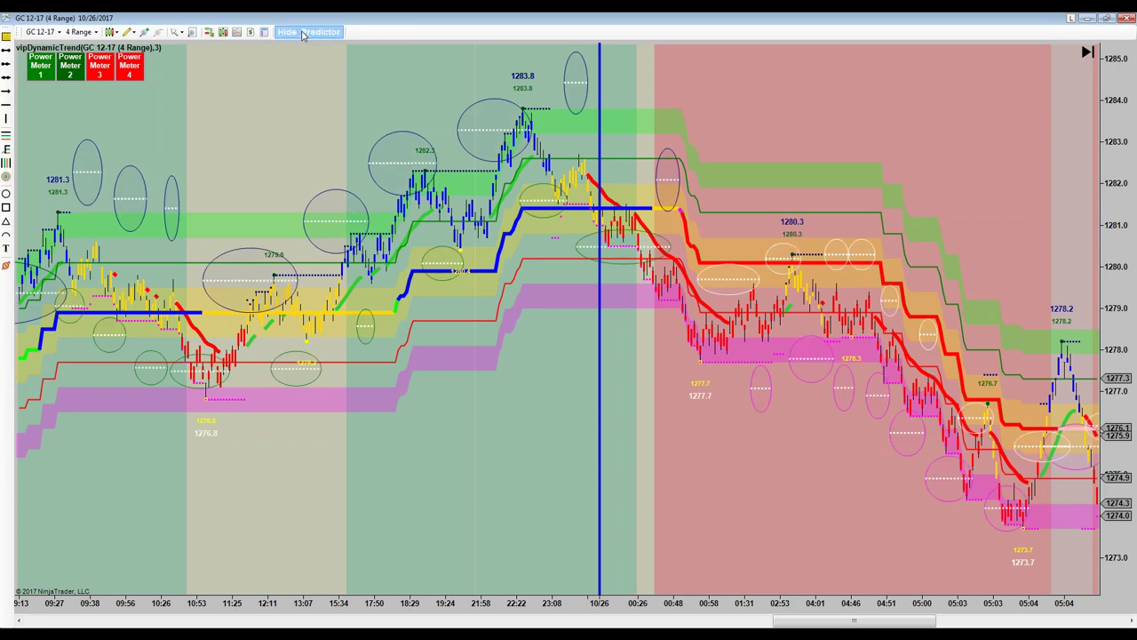
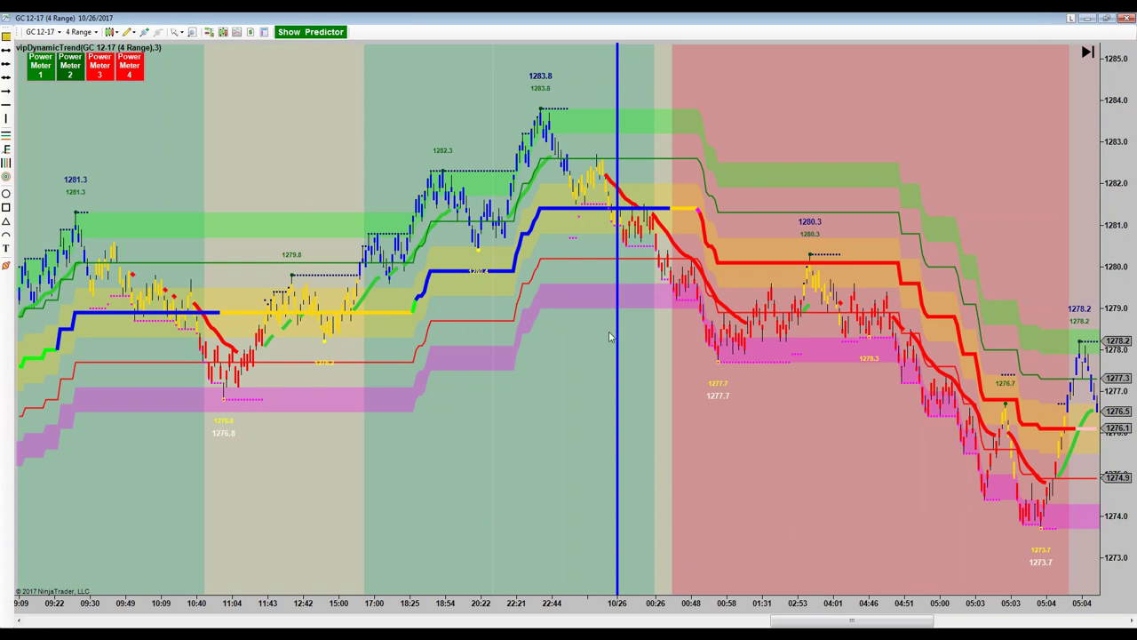
- Draw an arrow line along the price rise from the 1280.4 low up to the 1283.8 high
{"action": "left_click_drag", "start_coordinate": [615, 296], "coordinate": [616, 298]}
{"action": "scroll", "coordinate": [604, 616], "scroll_direction": "up", "scroll_amount": 1}
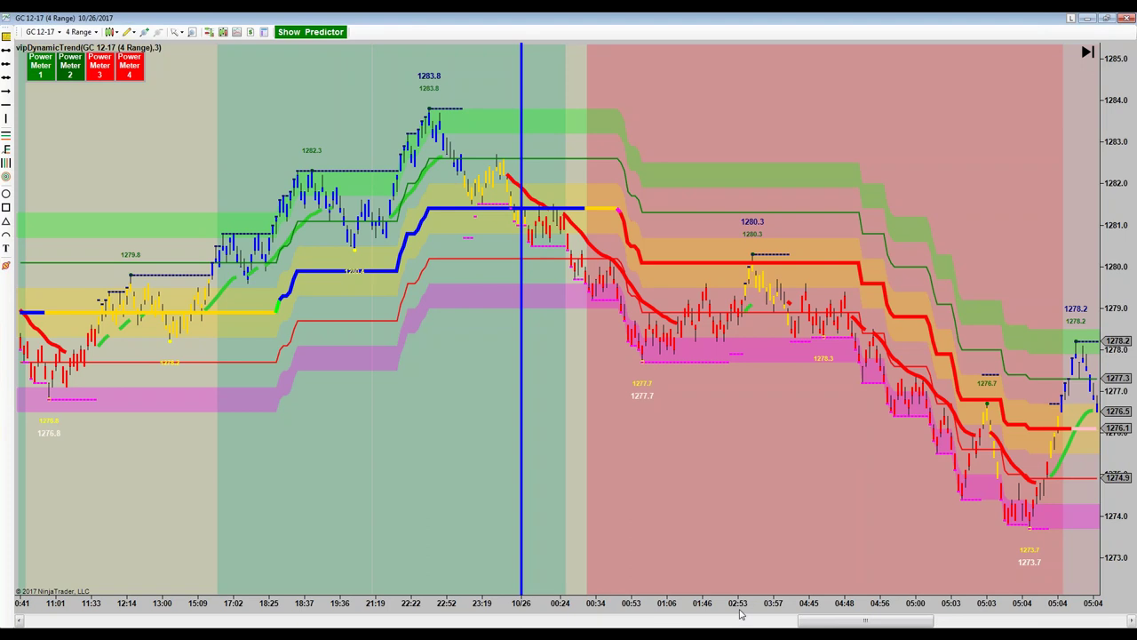
{"action": "left_click_drag", "start_coordinate": [695, 612], "coordinate": [619, 612]}
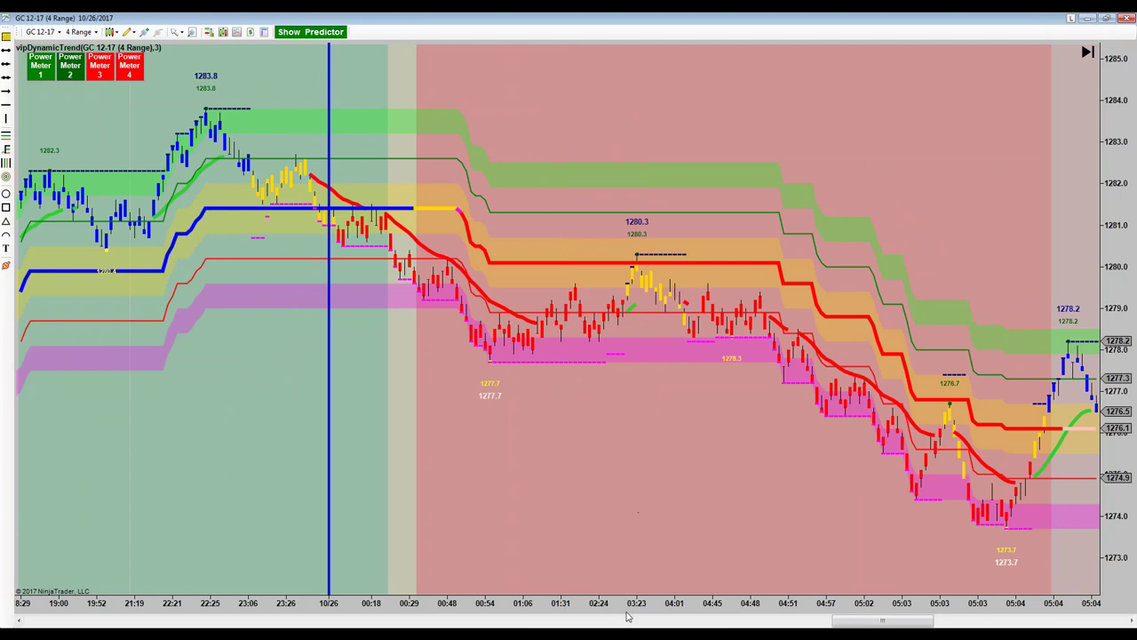
{"action": "left_click_drag", "start_coordinate": [633, 614], "coordinate": [605, 615]}
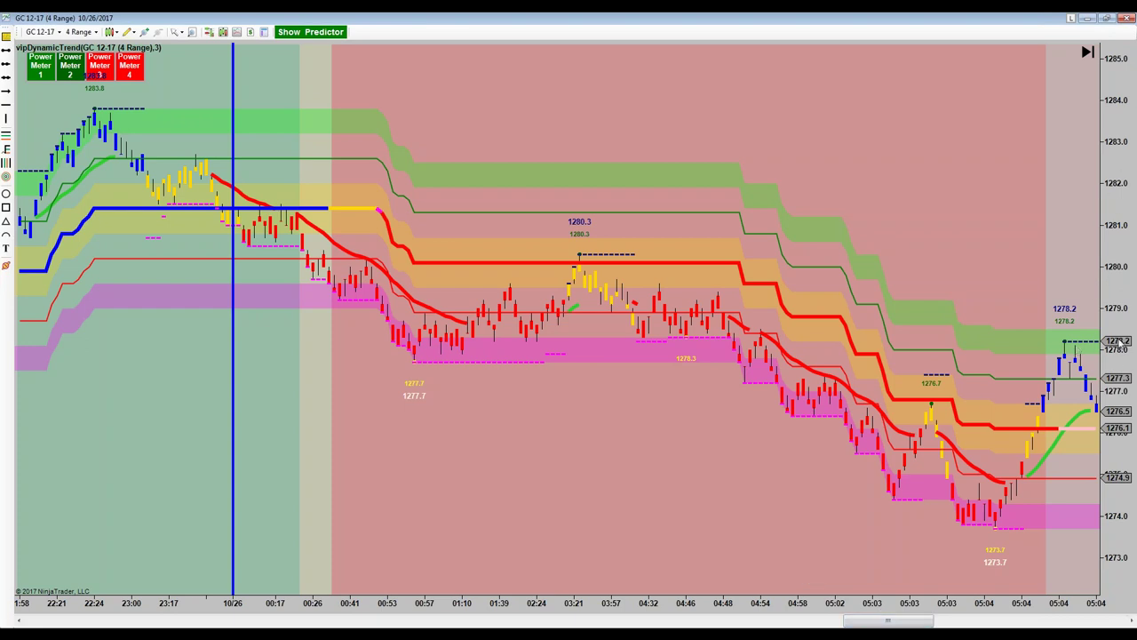
{"action": "left_click_drag", "start_coordinate": [1121, 344], "coordinate": [1121, 290]}
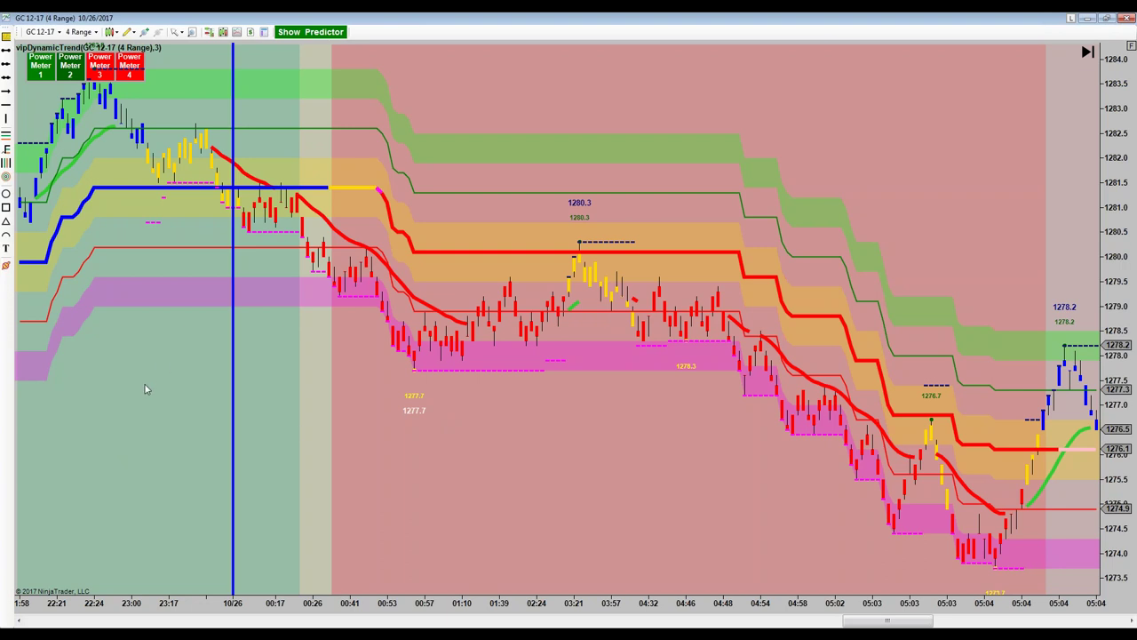
{"action": "scroll", "coordinate": [146, 388], "scroll_direction": "up", "scroll_amount": 5}
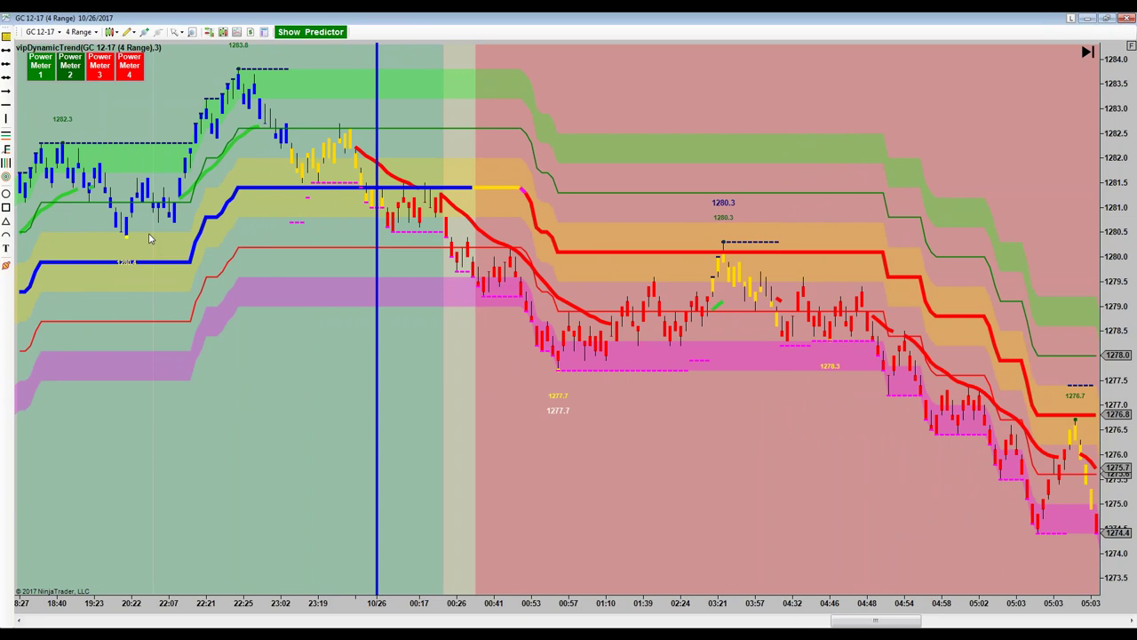
{"action": "left_click", "coordinate": [127, 32]}
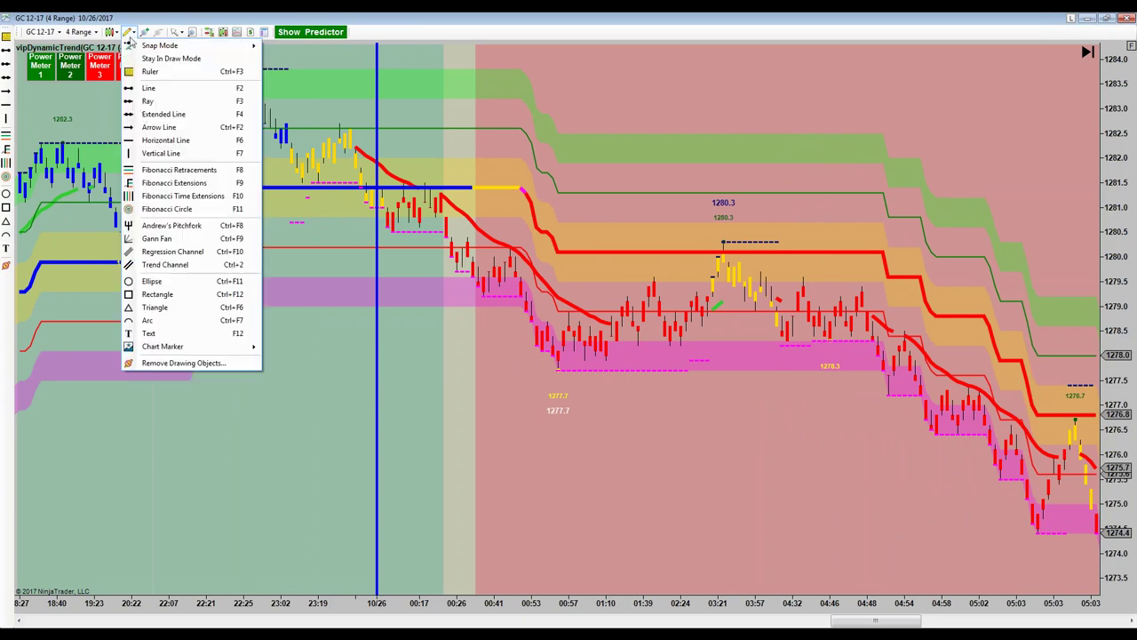
{"action": "left_click", "coordinate": [165, 129]}
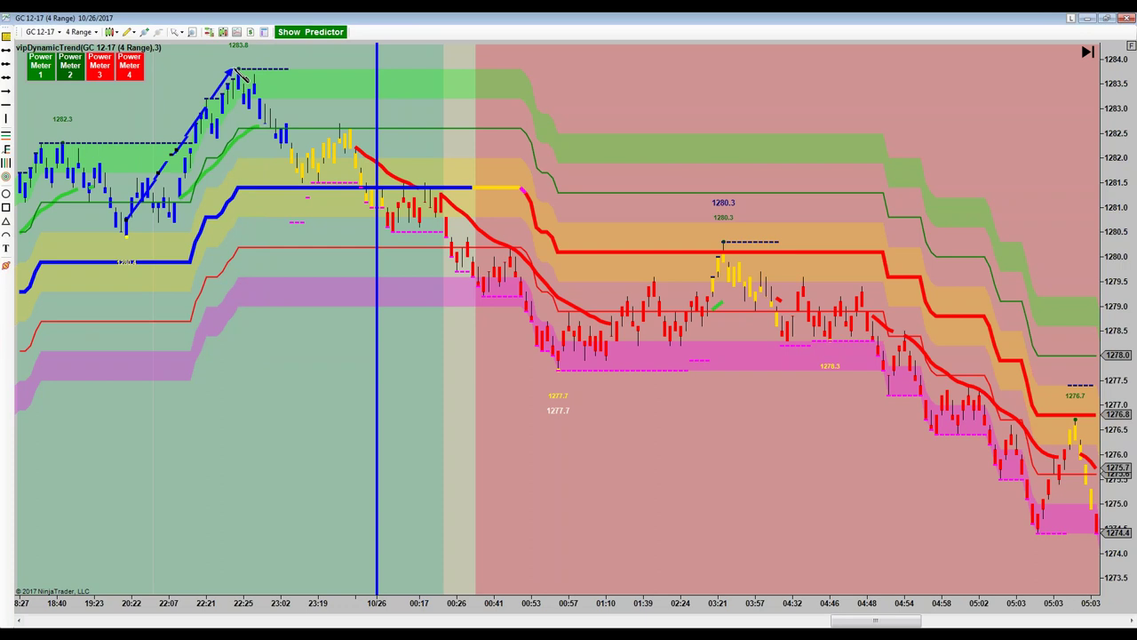
{"action": "left_click", "coordinate": [233, 70]}
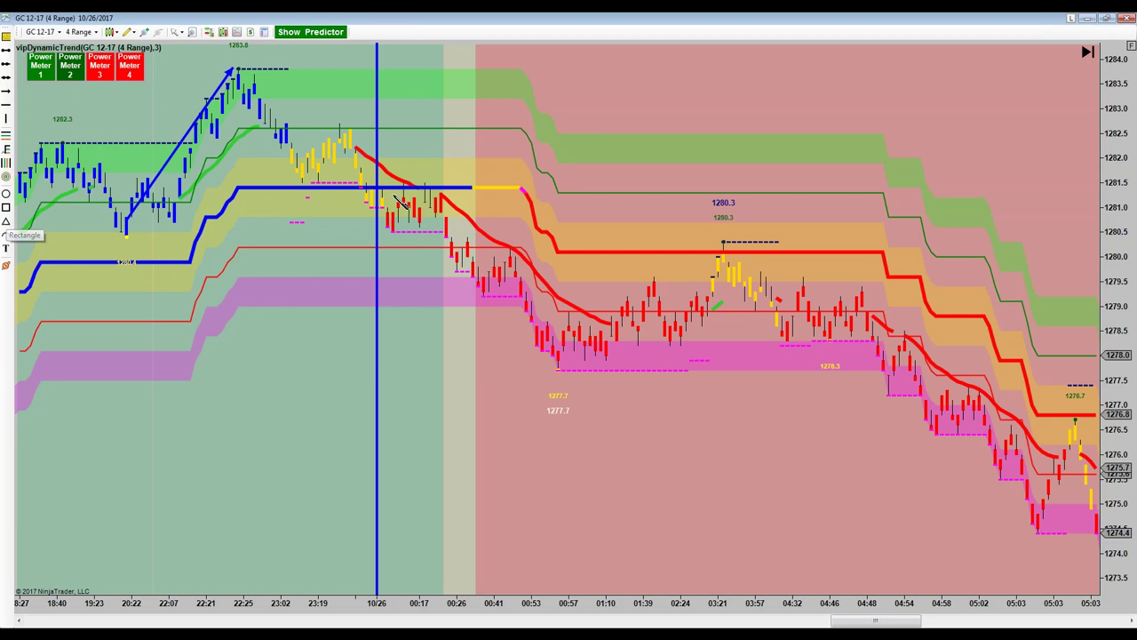
- Draw a rectangle around the sideways bars just after the 10/26 line, from about 1280.5 to 1281.5
{"action": "mouse_move", "coordinate": [384, 187]}
{"action": "left_mouse_down"}
{"action": "mouse_move", "coordinate": [451, 214]}
{"action": "mouse_move", "coordinate": [445, 236]}
{"action": "left_mouse_up"}
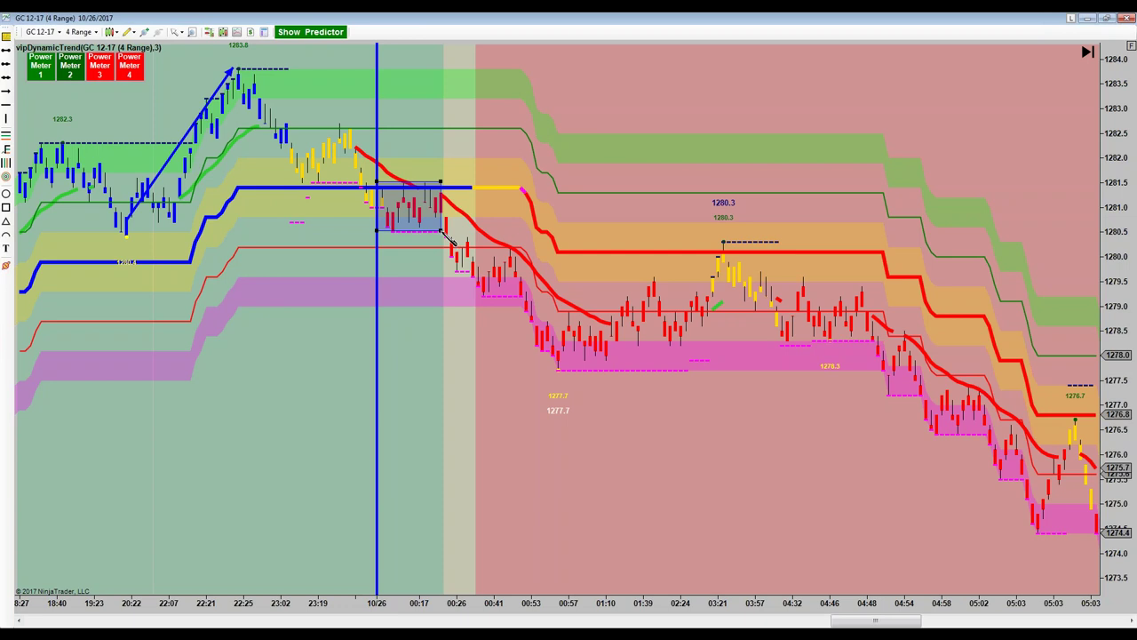
{"action": "left_click_drag", "start_coordinate": [441, 233], "coordinate": [435, 236]}
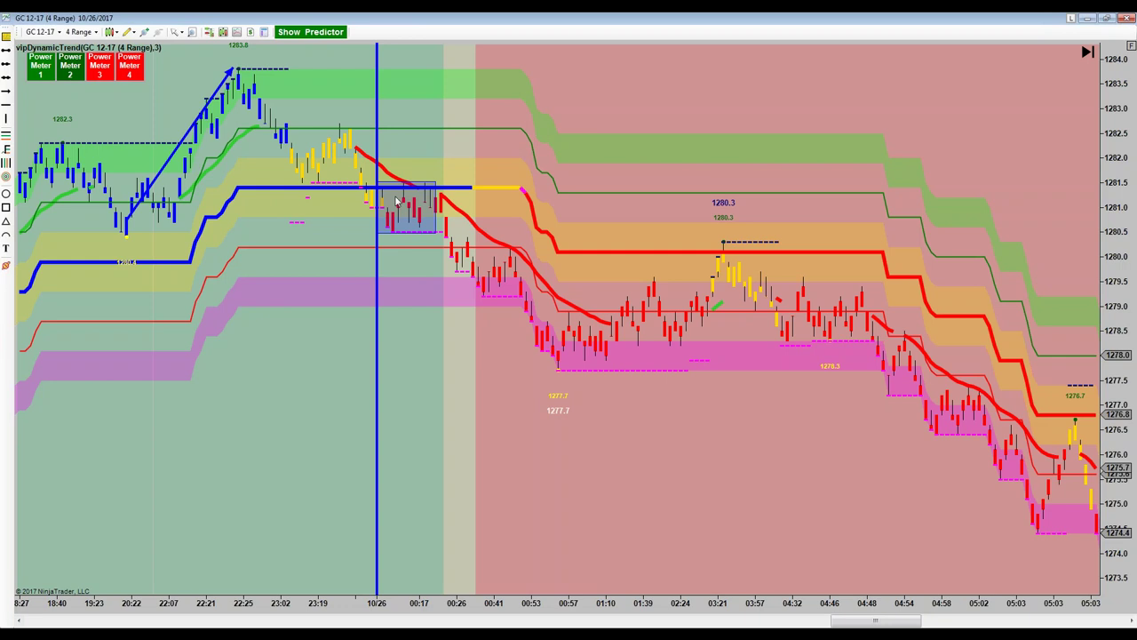
{"action": "mouse_move", "coordinate": [413, 183]}
{"action": "left_mouse_down"}
{"action": "mouse_move", "coordinate": [403, 179]}
{"action": "mouse_move", "coordinate": [412, 183]}
{"action": "left_mouse_up"}
- Draw upward arrow lines from the rectangle's upper edge to about 1283.3 and along the yellow bars' rise to about 1282.6
{"action": "left_click", "coordinate": [6, 104]}
{"action": "key", "text": "Escape"}
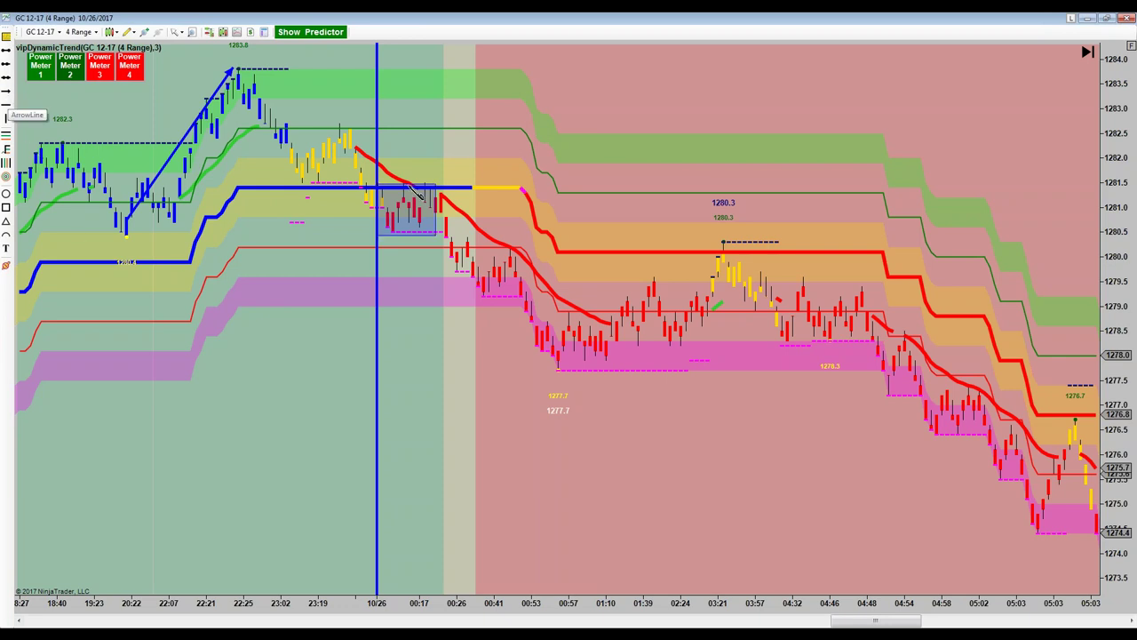
{"action": "left_click_drag", "start_coordinate": [408, 183], "coordinate": [451, 92]}
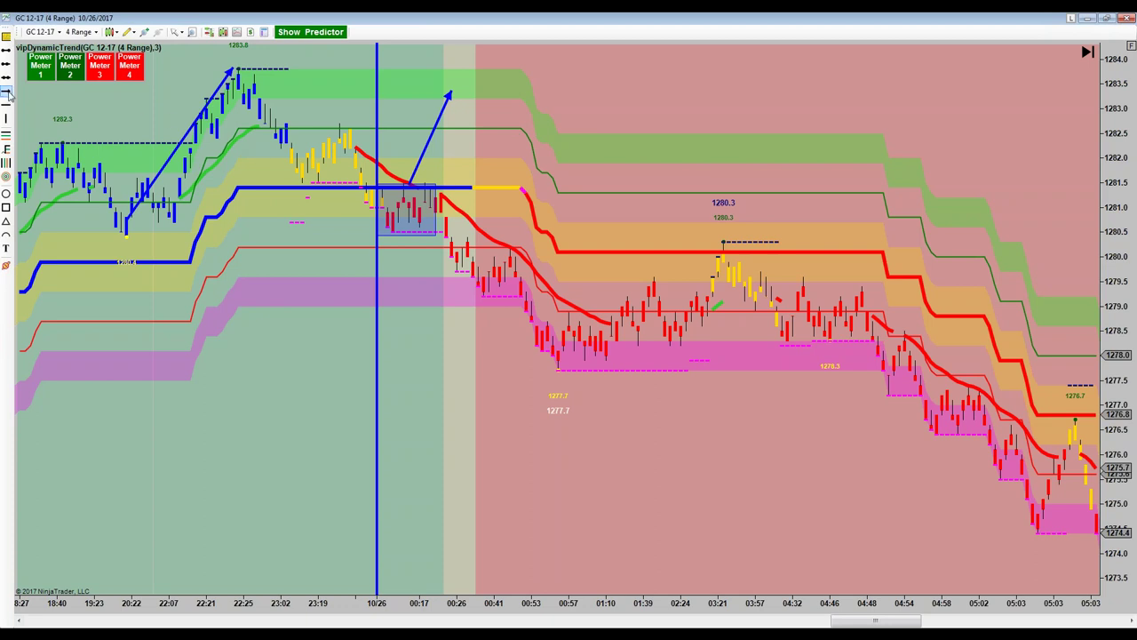
{"action": "left_click_drag", "start_coordinate": [297, 177], "coordinate": [334, 129]}
- Draw ellipses around the yellow bars' peak near 1282.5 and the falling red curve at the 10/26 line
{"action": "left_click", "coordinate": [6, 194]}
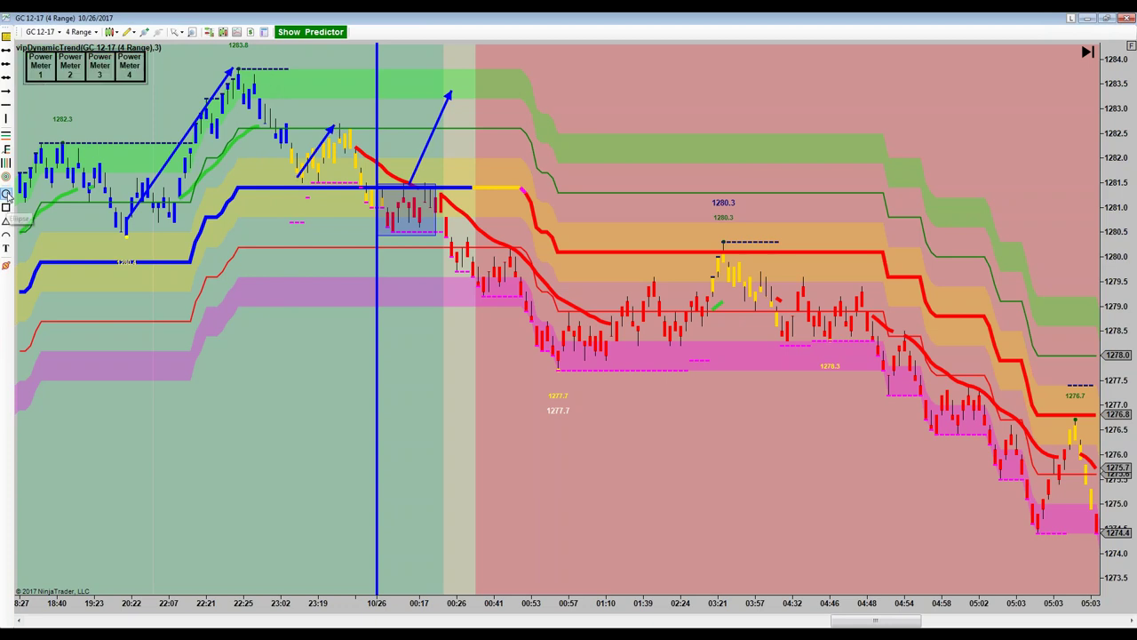
{"action": "left_click_drag", "start_coordinate": [308, 124], "coordinate": [375, 163]}
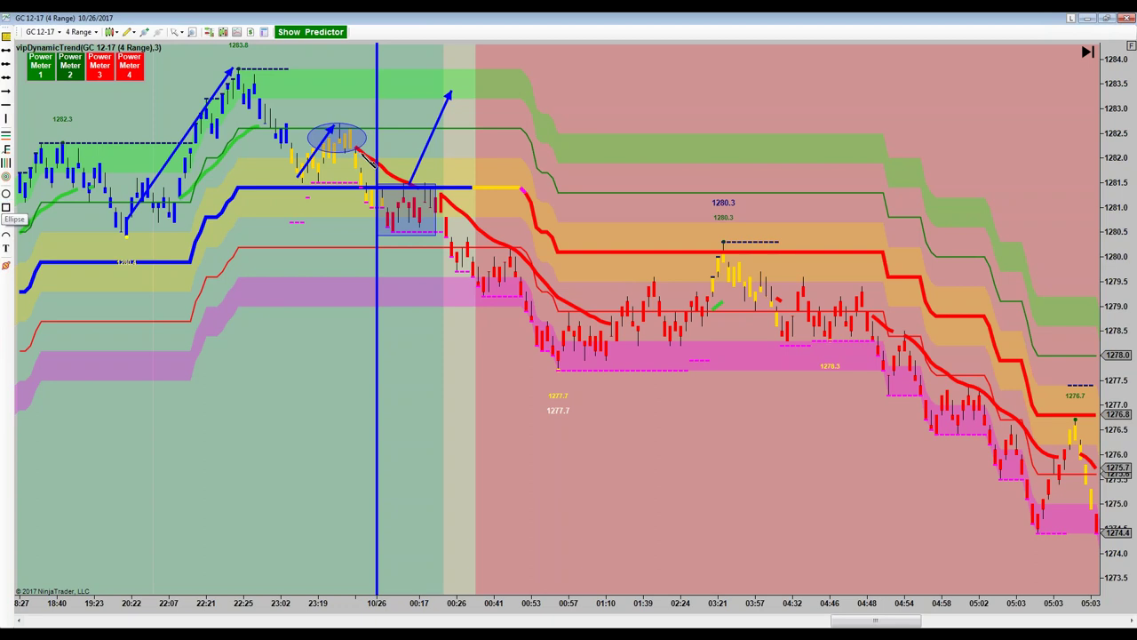
{"action": "left_click_drag", "start_coordinate": [361, 149], "coordinate": [405, 183]}
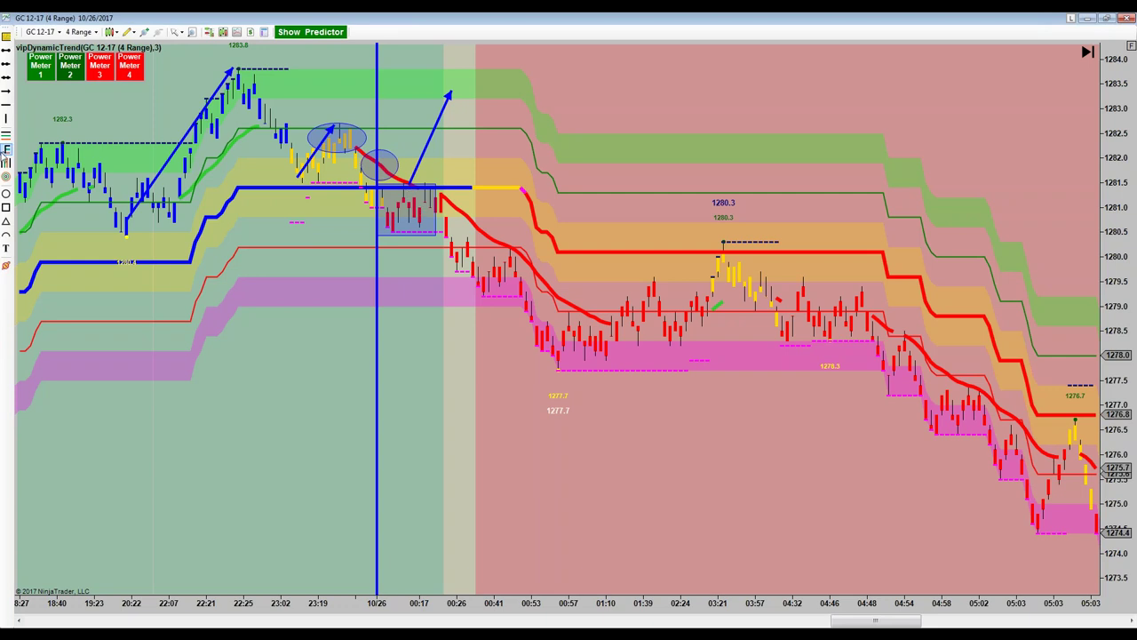
- Draw a downward arrow line from the rectangle's lower edge to about 1278.9 and an ellipse around the bars breaking below it
{"action": "left_click", "coordinate": [391, 214]}
{"action": "left_click", "coordinate": [417, 312]}
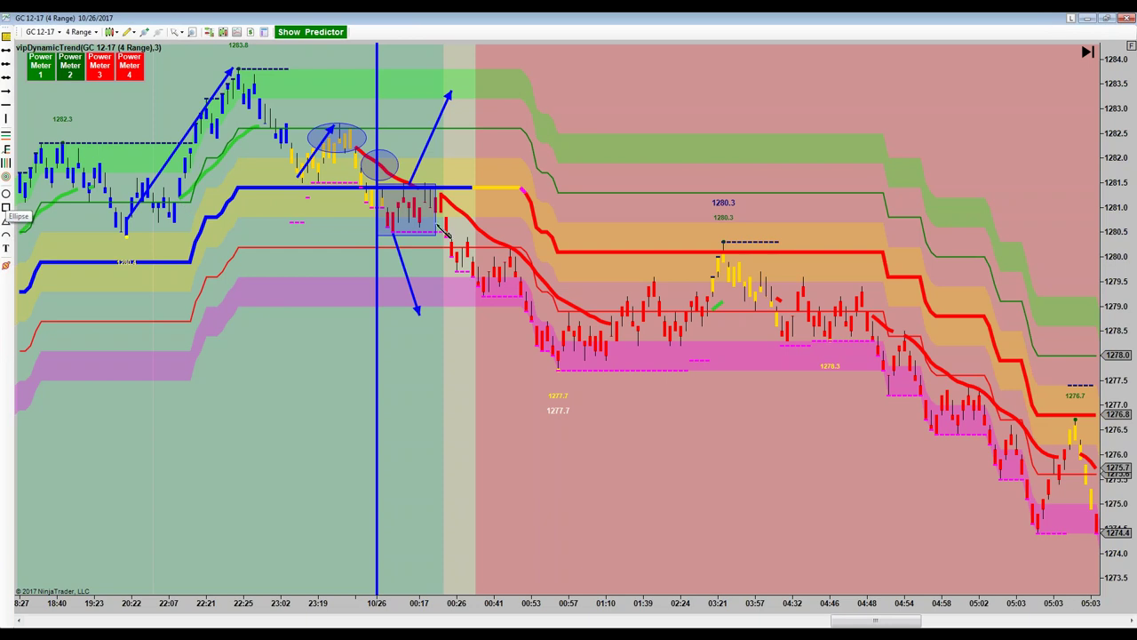
{"action": "left_click_drag", "start_coordinate": [430, 216], "coordinate": [464, 263]}
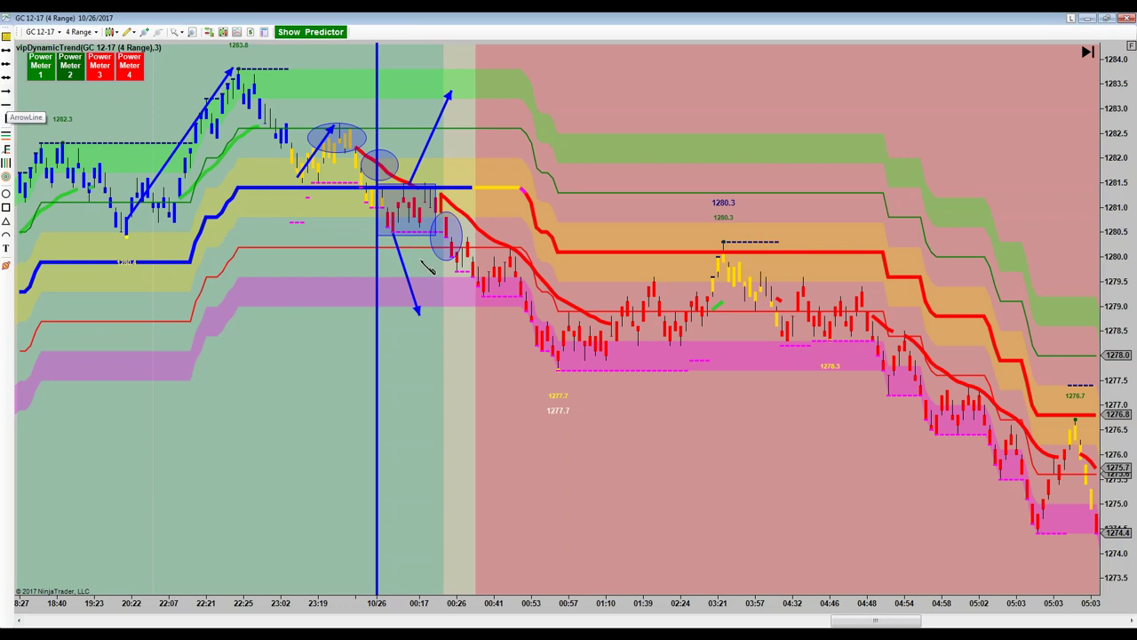
- Draw arrow lines from the breakdown ellipse to the 1277.7 low and beside the thick trend line's first red descent
{"action": "left_click_drag", "start_coordinate": [456, 267], "coordinate": [502, 310]}
{"action": "left_click_drag", "start_coordinate": [537, 348], "coordinate": [552, 370]}
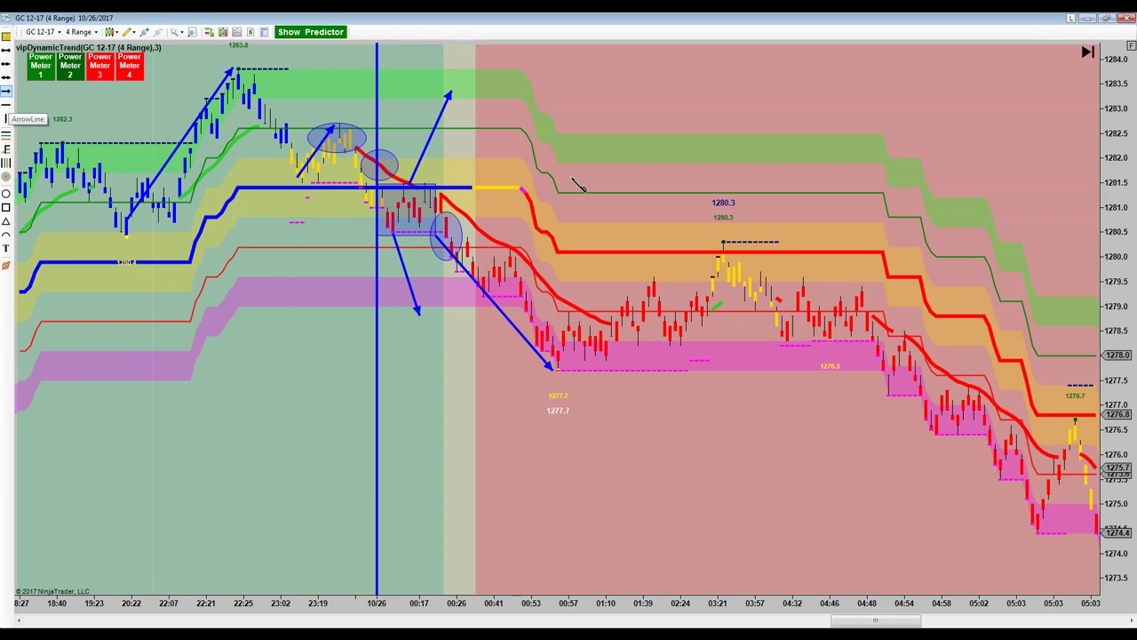
{"action": "left_click", "coordinate": [525, 183]}
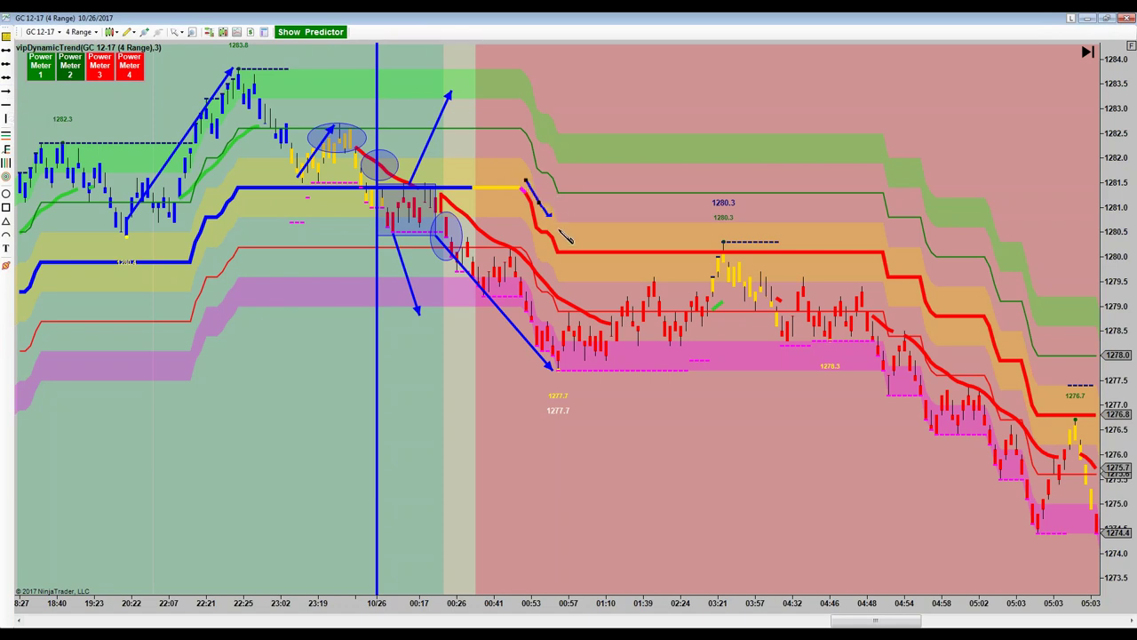
{"action": "left_click", "coordinate": [566, 245]}
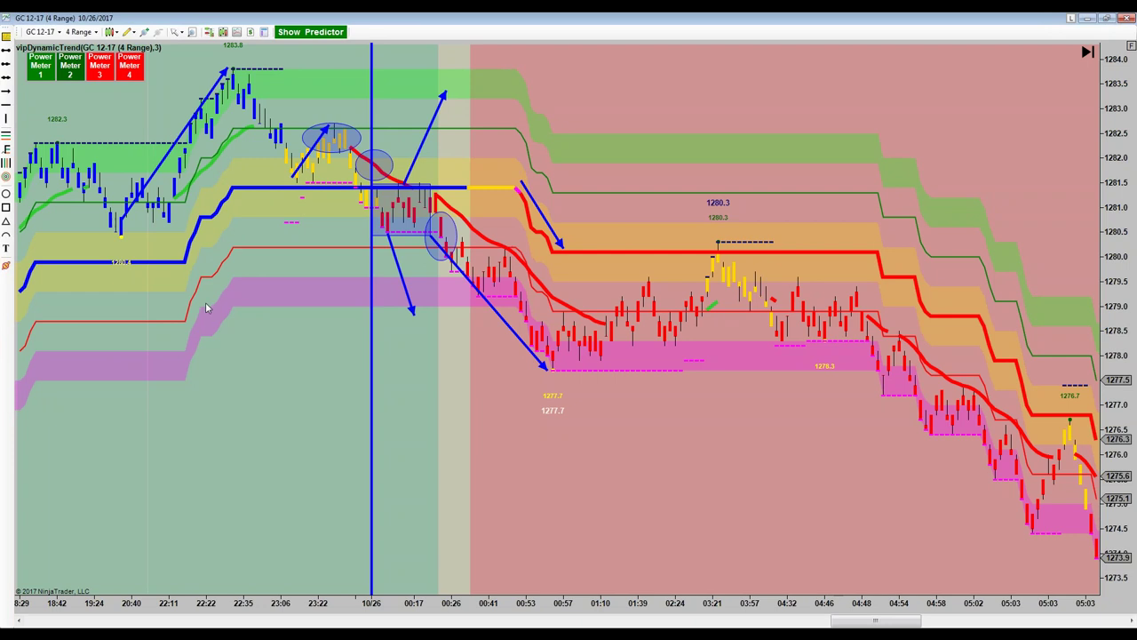
- Shift the long rising arrow line up off the price bars and draw an ellipse around the 1277.7 low
{"action": "scroll", "coordinate": [217, 276], "scroll_direction": "up", "scroll_amount": 2}
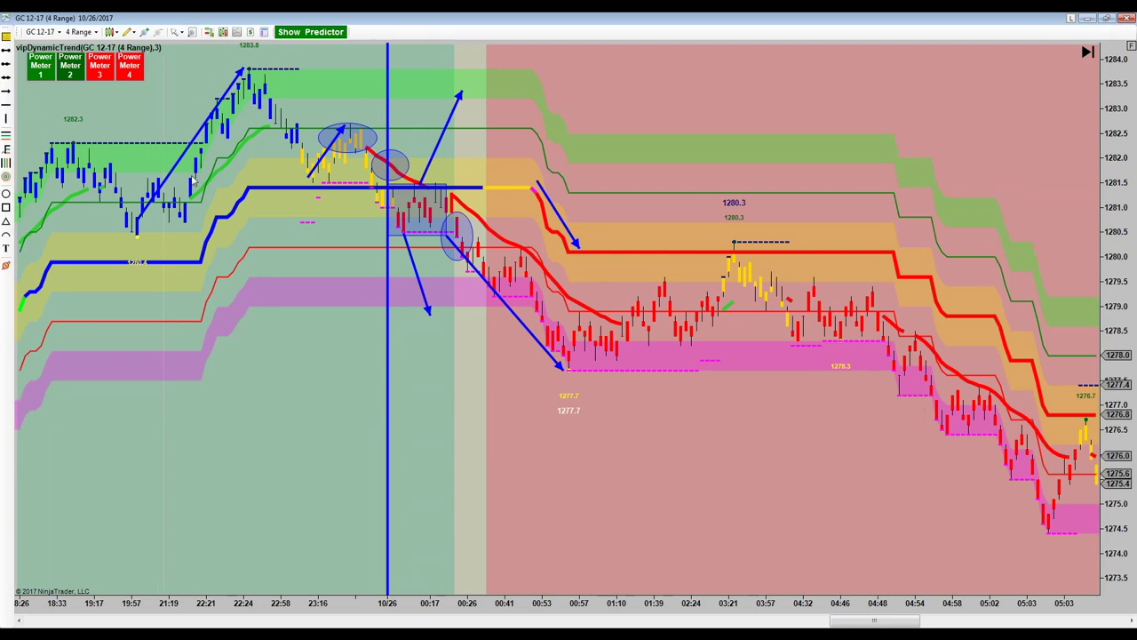
{"action": "left_click_drag", "start_coordinate": [182, 164], "coordinate": [179, 131]}
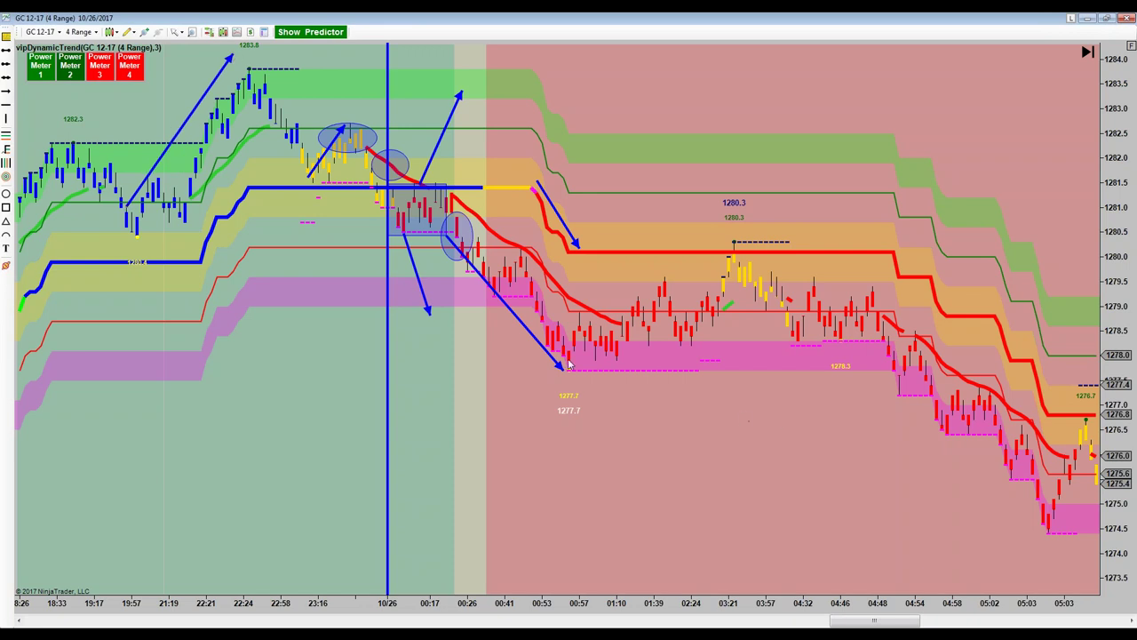
{"action": "left_click", "coordinate": [6, 195]}
{"action": "left_click_drag", "start_coordinate": [531, 329], "coordinate": [581, 368]}
{"action": "left_click", "coordinate": [595, 379]}
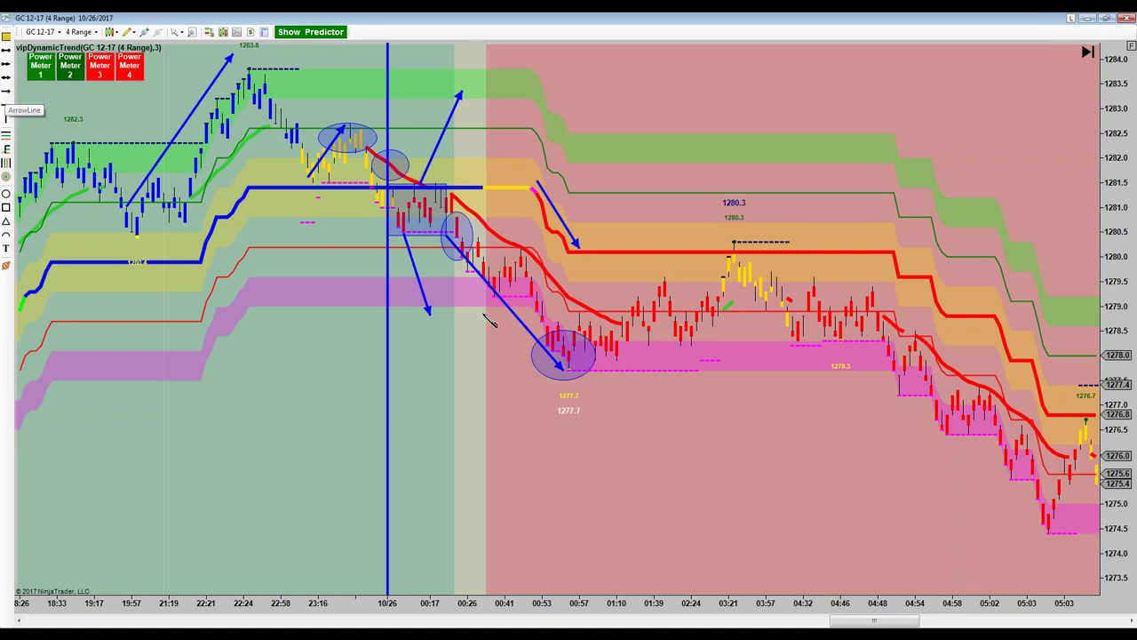
- Draw a rising arrow line from the 1277.7 ellipse to the 1280.3 high and a rectangle around the yellow bars' peak there
{"action": "left_click", "coordinate": [589, 353]}
{"action": "left_click", "coordinate": [702, 267]}
{"action": "left_click_drag", "start_coordinate": [711, 262], "coordinate": [727, 248]}
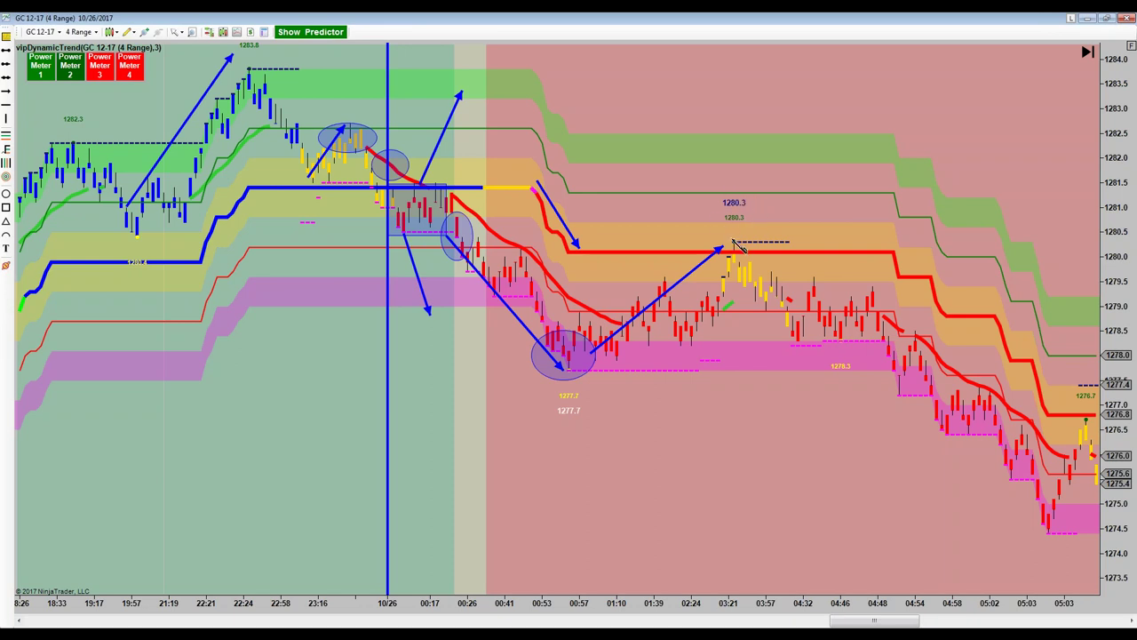
{"action": "left_click_drag", "start_coordinate": [714, 241], "coordinate": [761, 286]}
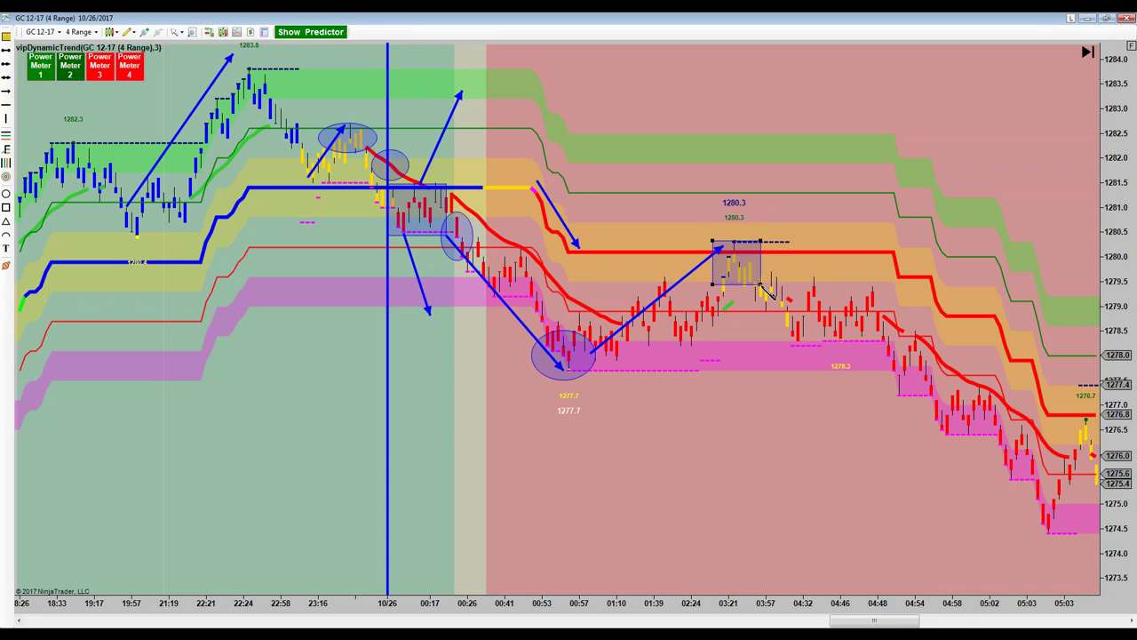
- With the cross hair active, draw arrow lines from the 1280.3 rectangle down to about 1274.5 and from that low up to the 1276.7 high
{"action": "left_click", "coordinate": [176, 33]}
{"action": "left_click", "coordinate": [182, 58]}
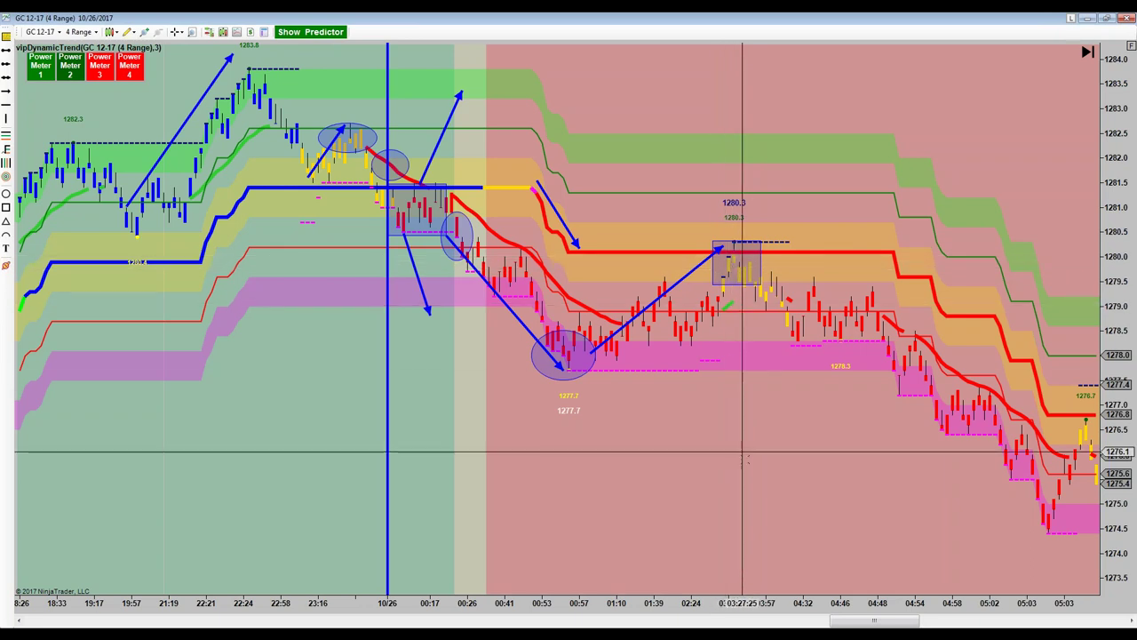
{"action": "scroll", "coordinate": [702, 471], "scroll_direction": "down", "scroll_amount": 4}
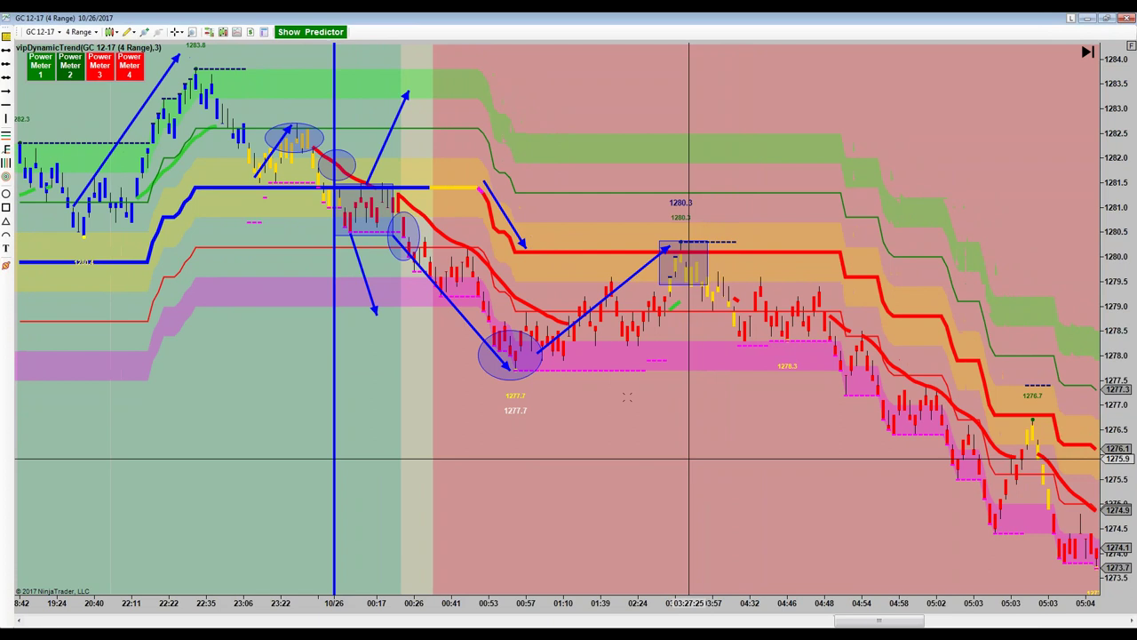
{"action": "left_click", "coordinate": [7, 93]}
{"action": "left_click", "coordinate": [680, 242]}
{"action": "left_click", "coordinate": [755, 353]}
{"action": "left_click_drag", "start_coordinate": [755, 353], "coordinate": [989, 526]}
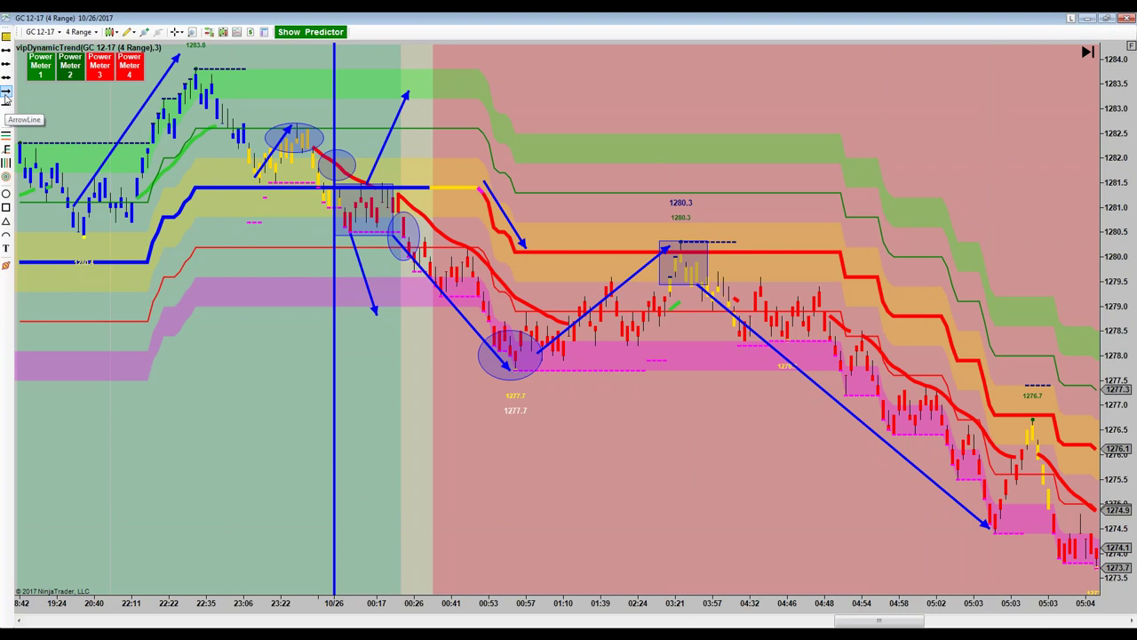
{"action": "left_click_drag", "start_coordinate": [987, 501], "coordinate": [1028, 420]}
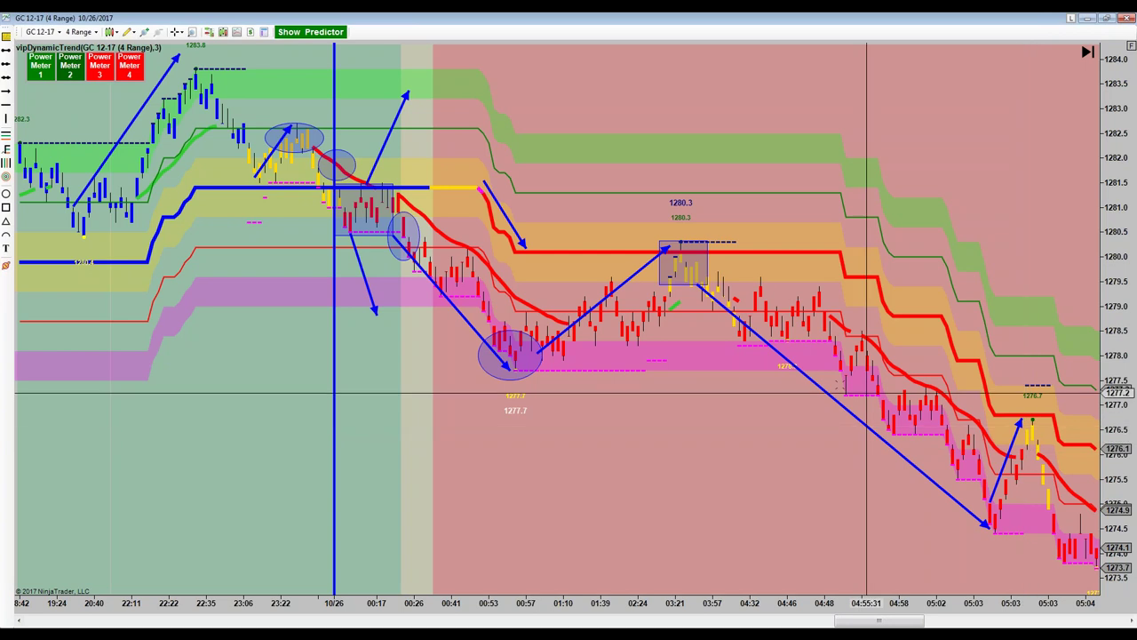
- Draw a rectangle around the yellow bars at the 1276.7 high and restore the normal pointer
{"action": "left_click", "coordinate": [5, 208]}
{"action": "left_click", "coordinate": [1015, 415]}
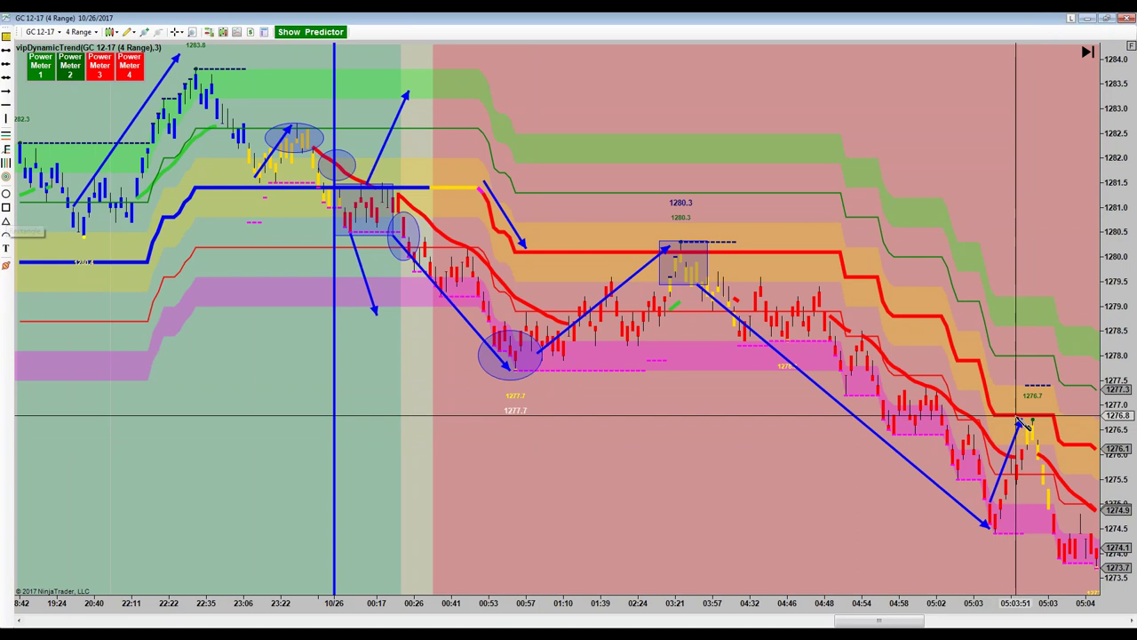
{"action": "left_click", "coordinate": [1053, 453]}
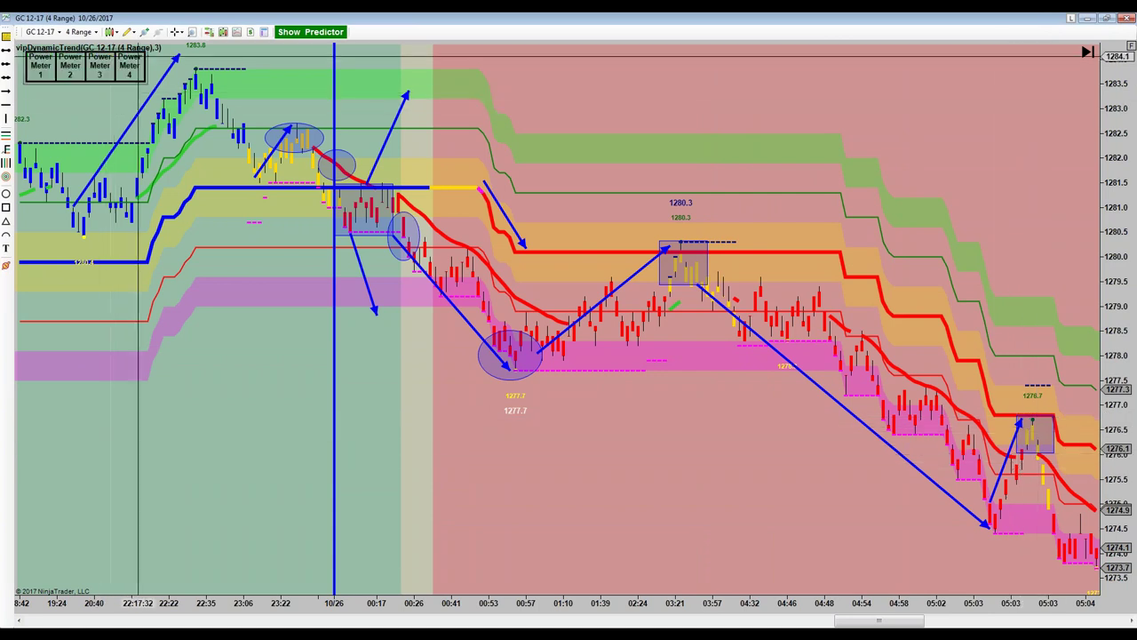
{"action": "left_click", "coordinate": [176, 32]}
{"action": "left_click", "coordinate": [176, 32]}
{"action": "left_click", "coordinate": [176, 32]}
{"action": "left_click", "coordinate": [181, 49]}
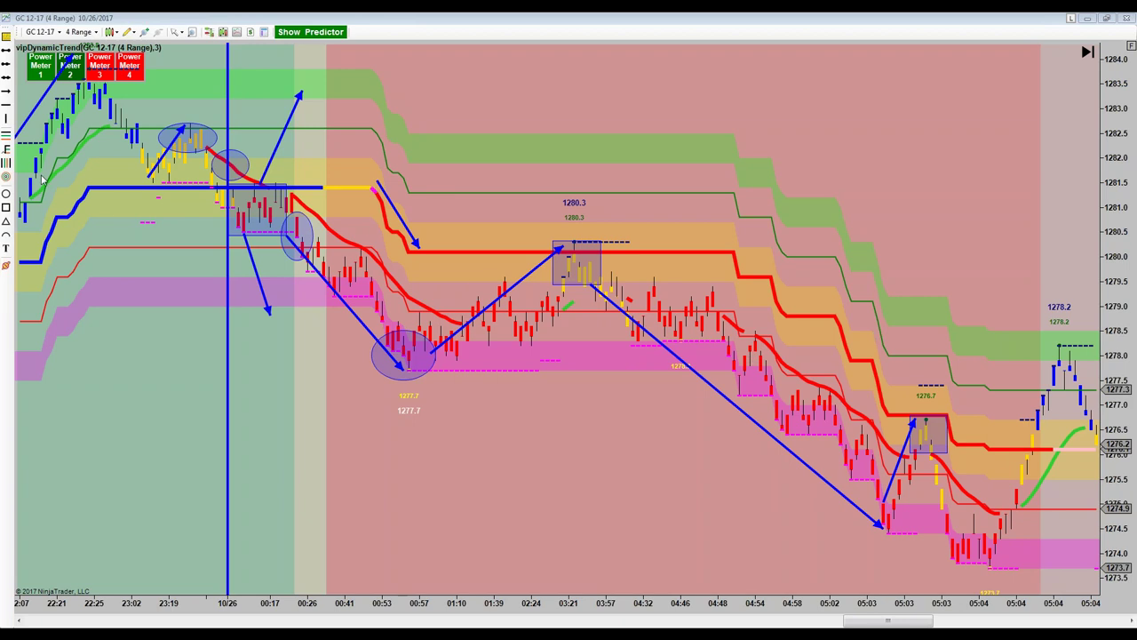
- Draw ellipses around the red curve near 1278.5, the bars just below the 1276.7 rectangle, and the upward break near 1274.9
{"action": "left_click", "coordinate": [6, 193]}
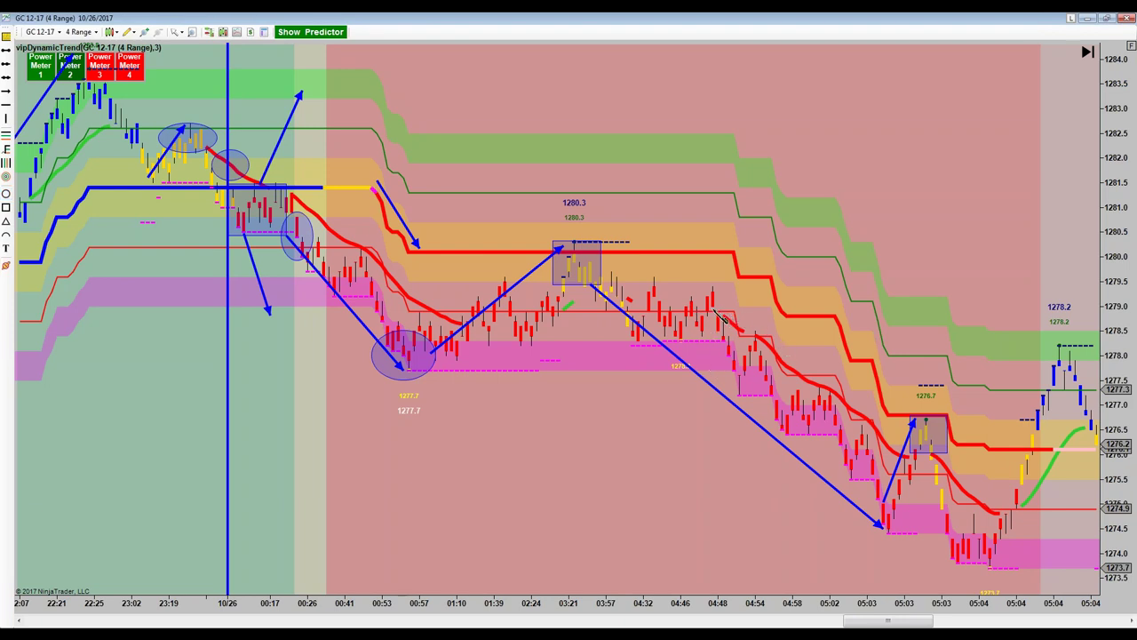
{"action": "left_click_drag", "start_coordinate": [734, 325], "coordinate": [779, 350]}
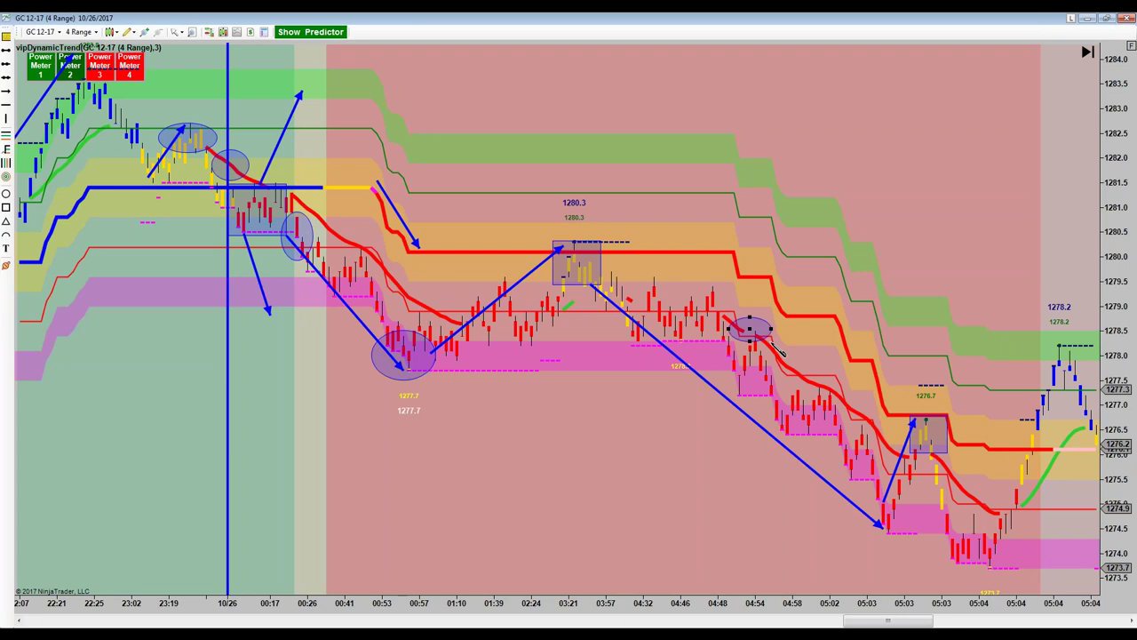
{"action": "left_click", "coordinate": [7, 193]}
{"action": "left_click_drag", "start_coordinate": [893, 457], "coordinate": [927, 481]}
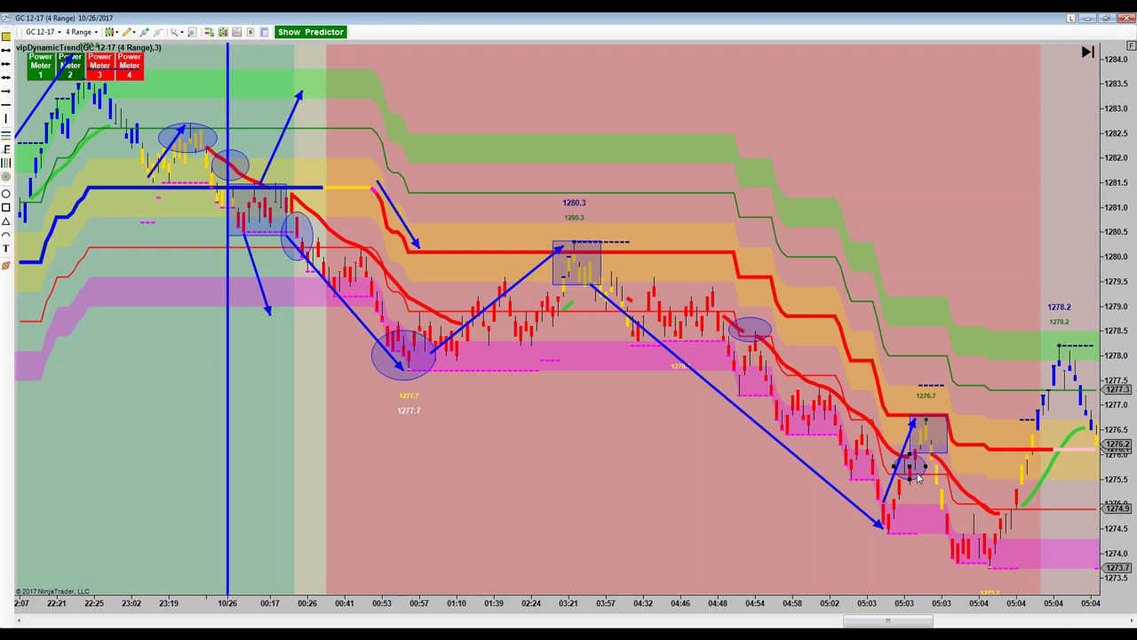
{"action": "left_click", "coordinate": [947, 498]}
{"action": "left_click", "coordinate": [6, 194]}
{"action": "left_click_drag", "start_coordinate": [989, 497], "coordinate": [1048, 538]}
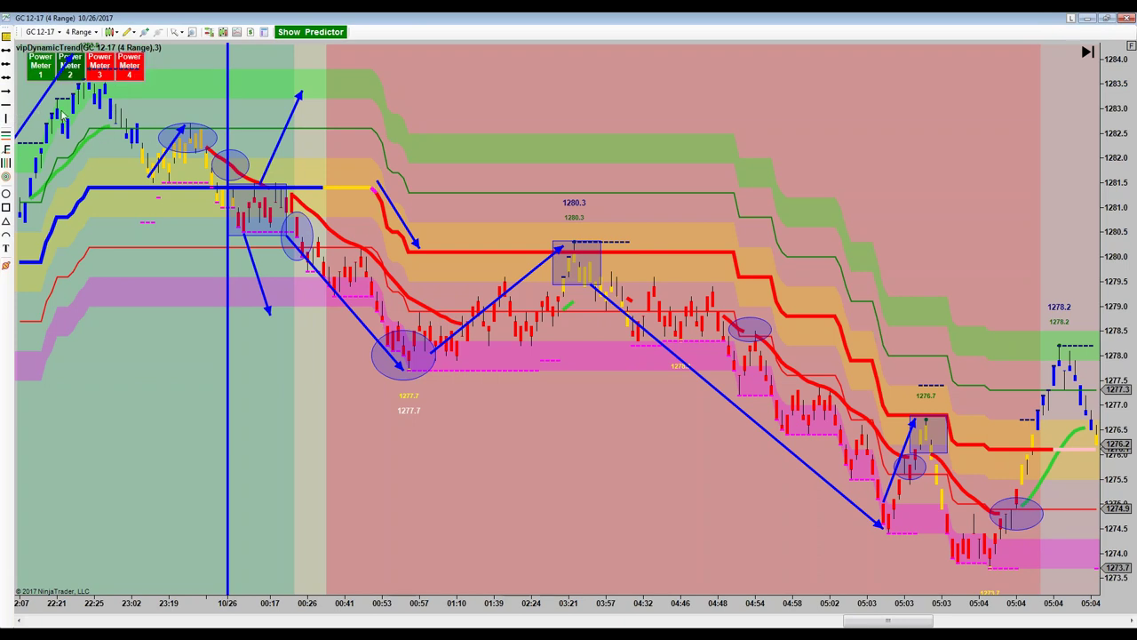
- Draw an arrow line from the 1274.9 ellipse up to the 1278.2 high and a rectangle across the green band there
{"action": "left_click", "coordinate": [6, 90]}
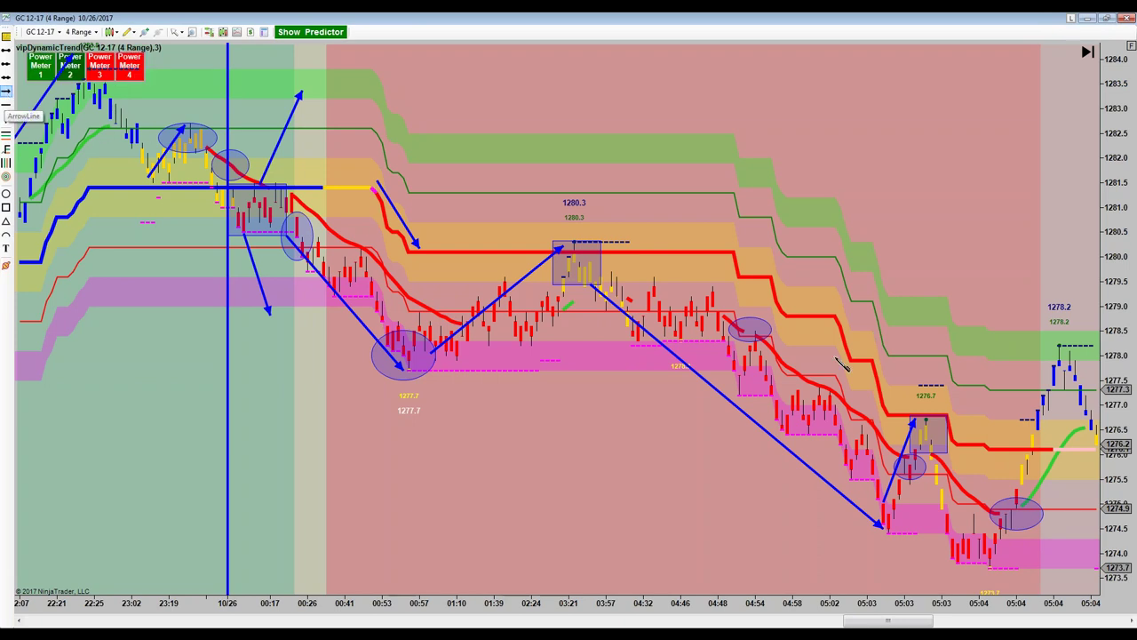
{"action": "left_click", "coordinate": [1000, 503]}
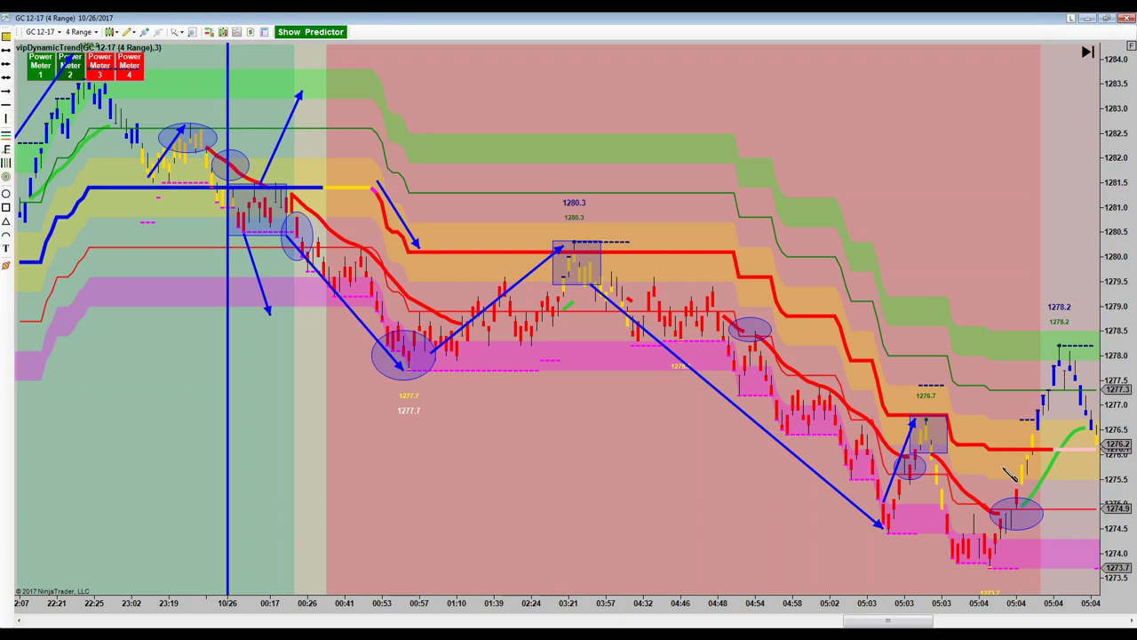
{"action": "left_click", "coordinate": [1049, 348]}
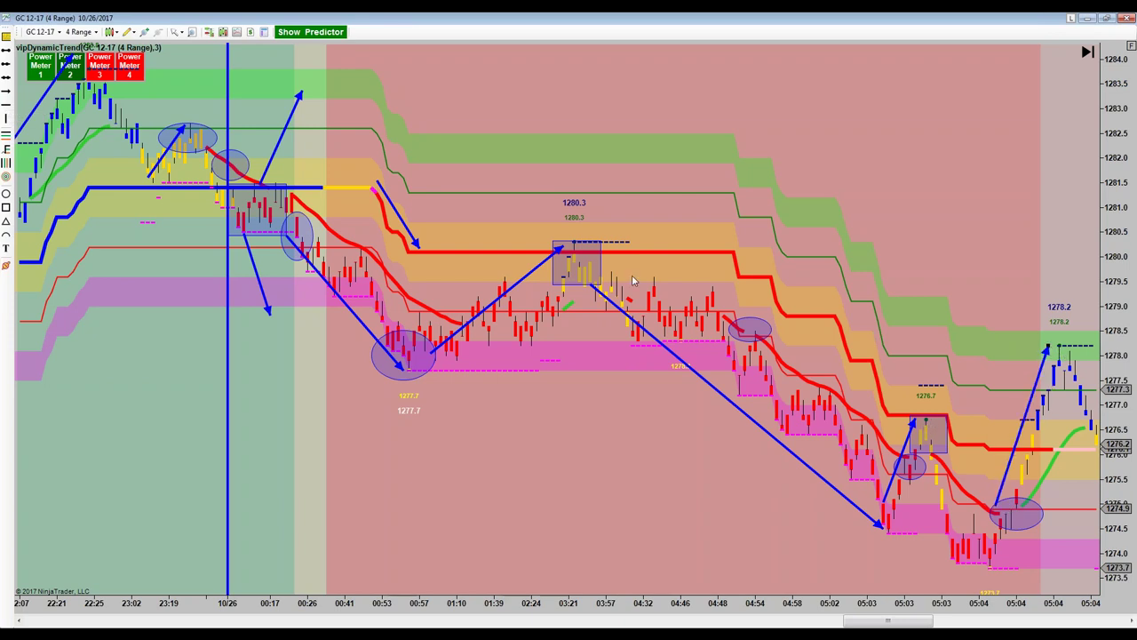
{"action": "left_click", "coordinate": [600, 261]}
{"action": "left_click", "coordinate": [6, 207]}
{"action": "left_click_drag", "start_coordinate": [1010, 332], "coordinate": [1105, 374]}
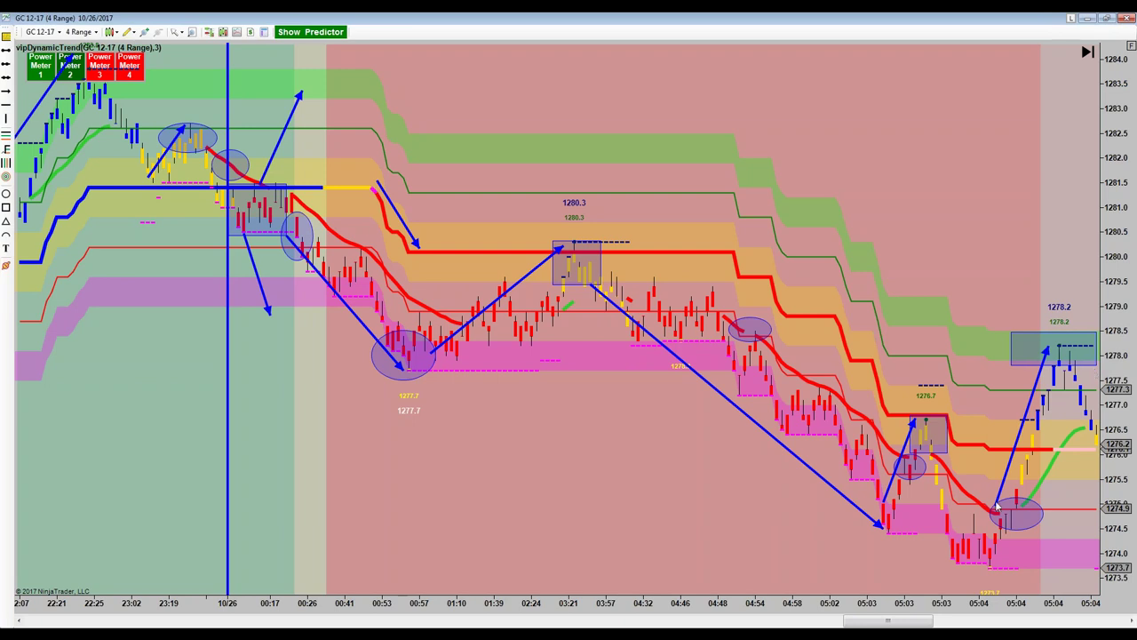
- Draw a vertical arrow line down to the green-band rectangle, aligned with the rising arrow's tip, and a rectangle around the blue bars' peak below 1278.2
{"action": "left_click_drag", "start_coordinate": [932, 609], "coordinate": [900, 604]}
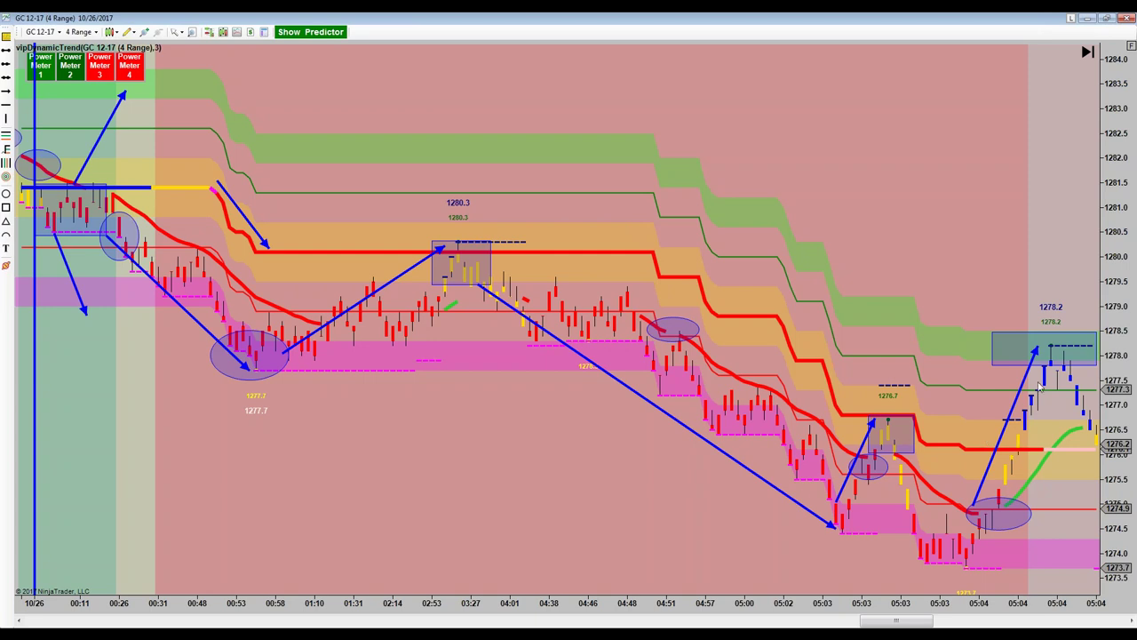
{"action": "left_click", "coordinate": [1029, 335]}
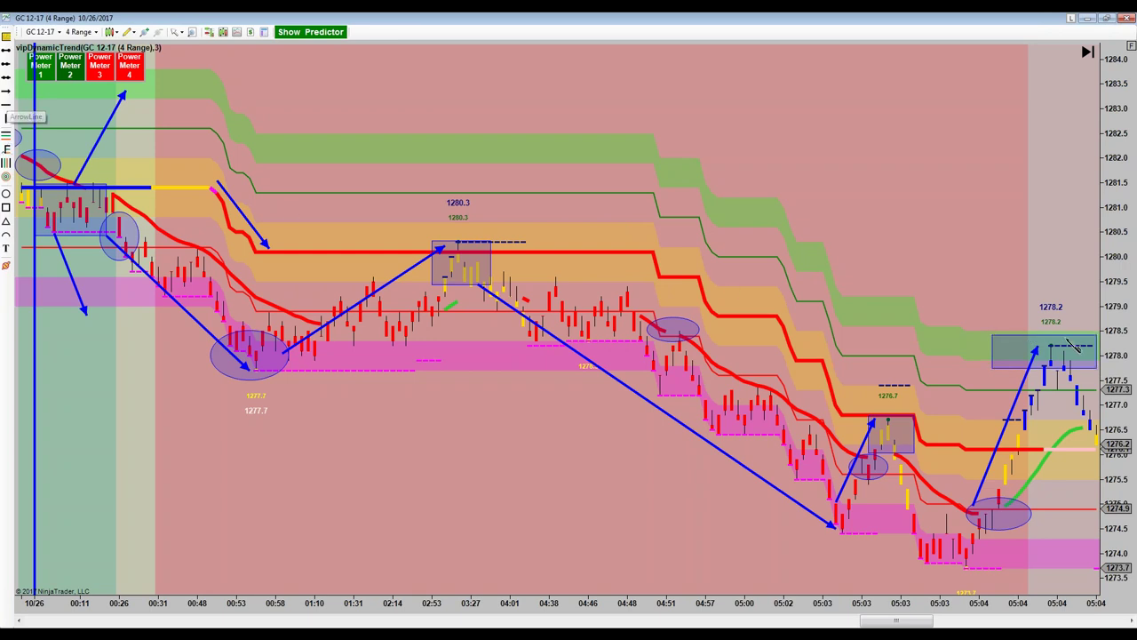
{"action": "left_click", "coordinate": [1024, 251]}
{"action": "left_click", "coordinate": [1024, 318]}
{"action": "left_click_drag", "start_coordinate": [1032, 328], "coordinate": [1024, 337]}
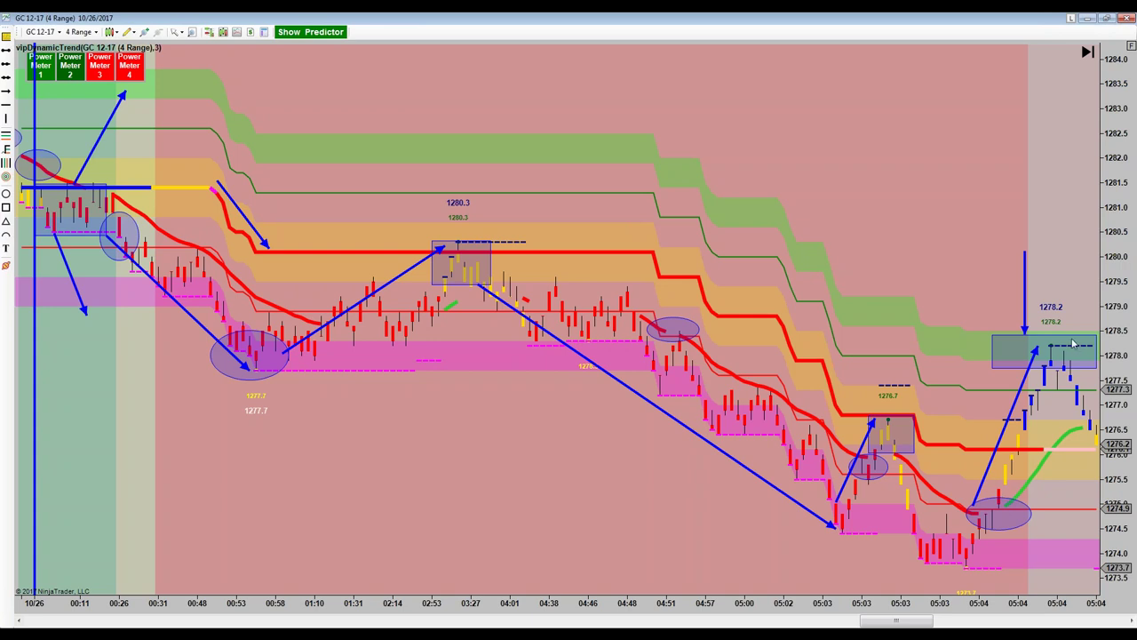
{"action": "left_click_drag", "start_coordinate": [1070, 338], "coordinate": [1072, 334]}
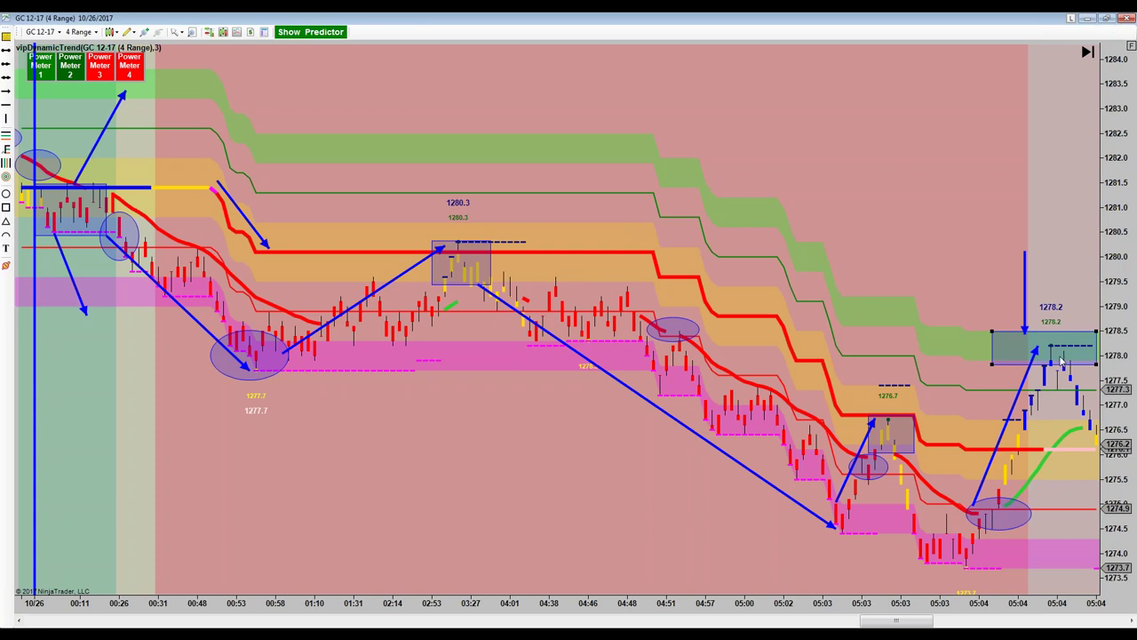
{"action": "left_click_drag", "start_coordinate": [1025, 299], "coordinate": [1044, 296]}
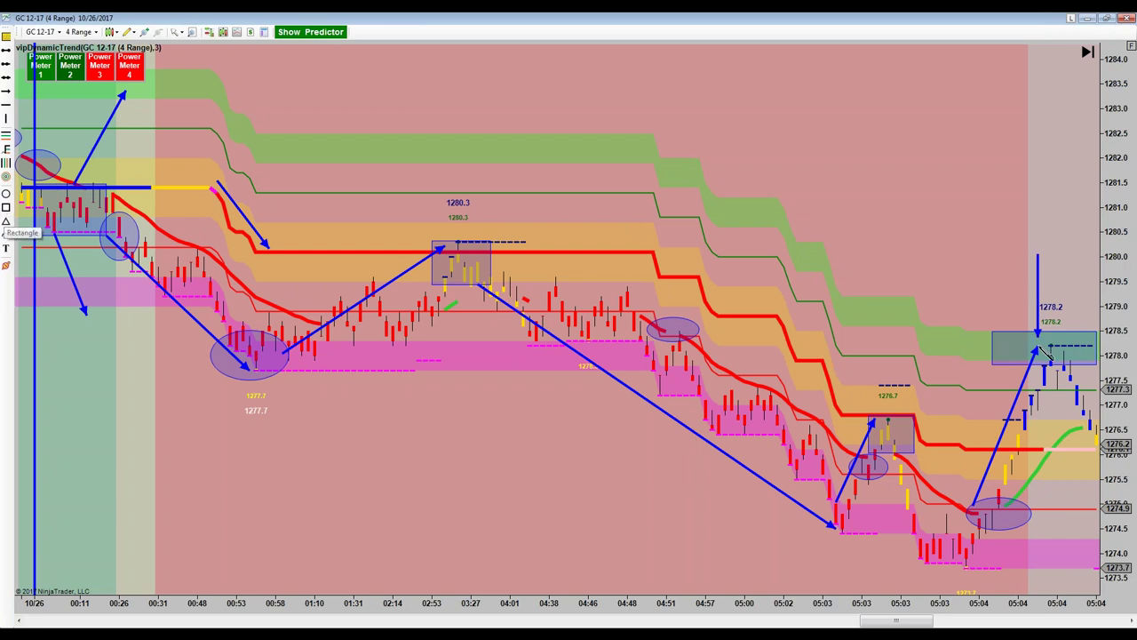
{"action": "left_click_drag", "start_coordinate": [1048, 349], "coordinate": [1083, 383]}
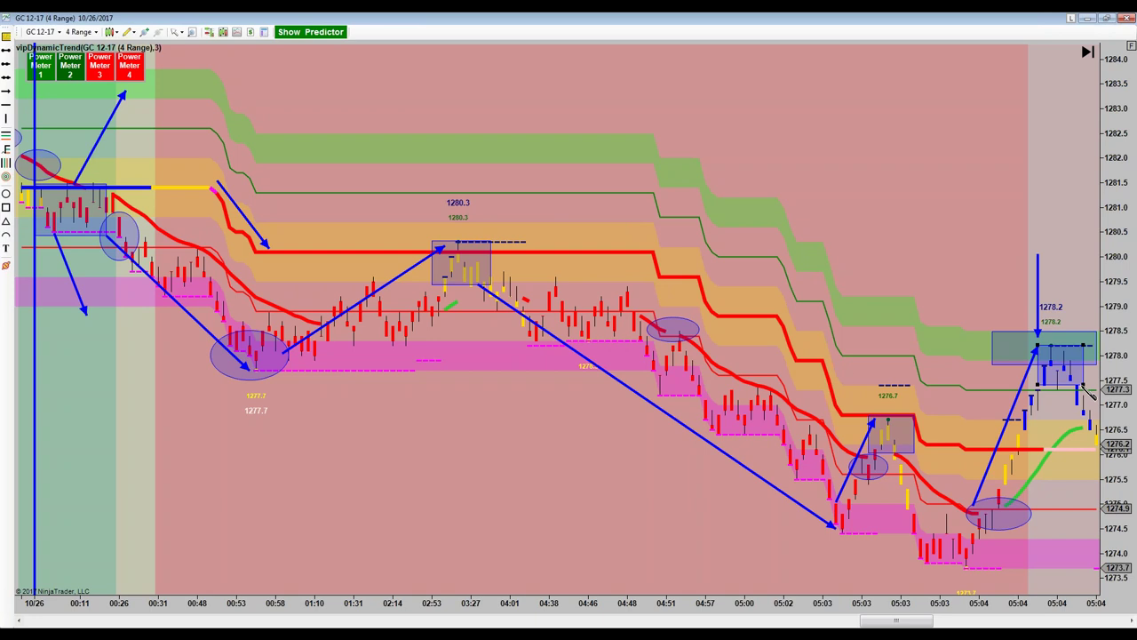
- Inspect the price levels on the chart with the cross hair and return to the normal pointer
{"action": "left_click", "coordinate": [178, 33]}
{"action": "left_click", "coordinate": [204, 53]}
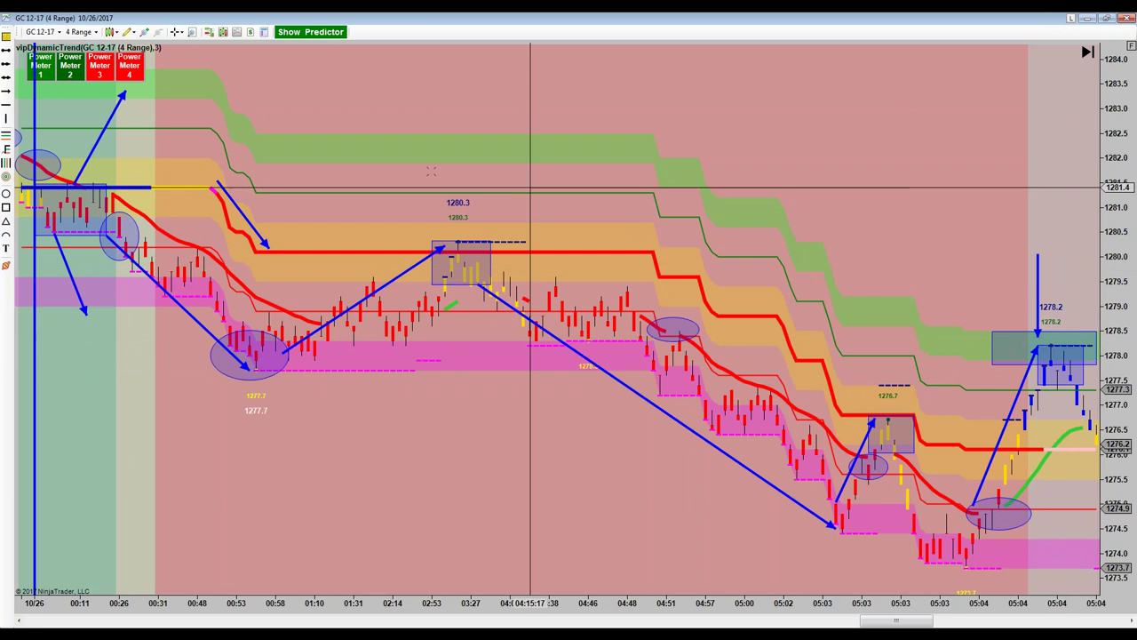
{"action": "left_click", "coordinate": [177, 31]}
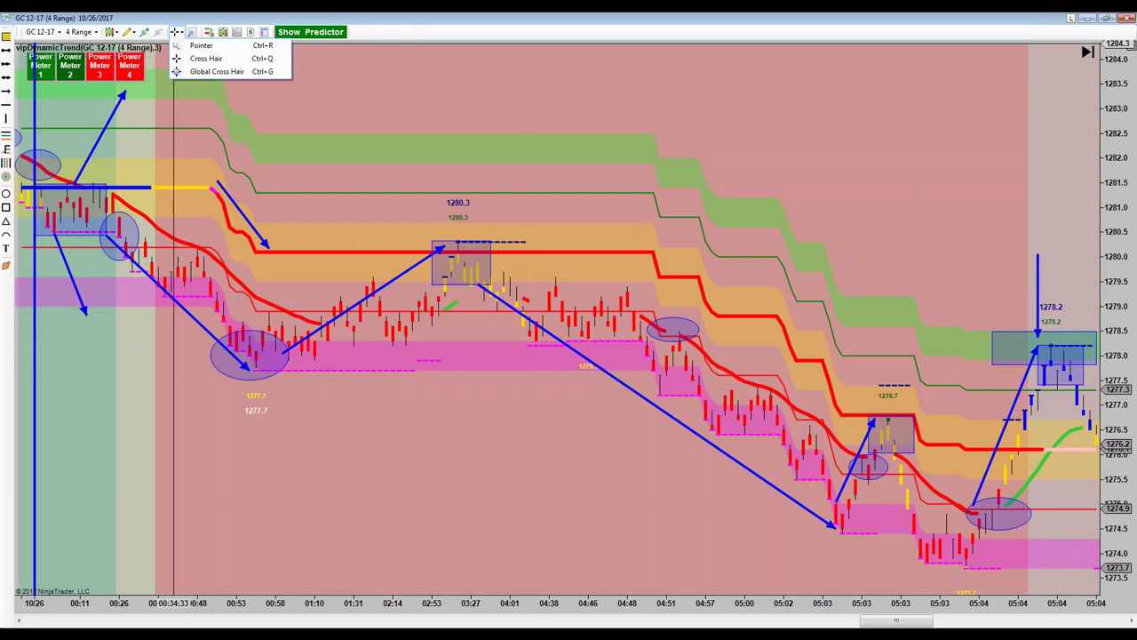
{"action": "left_click", "coordinate": [188, 43]}
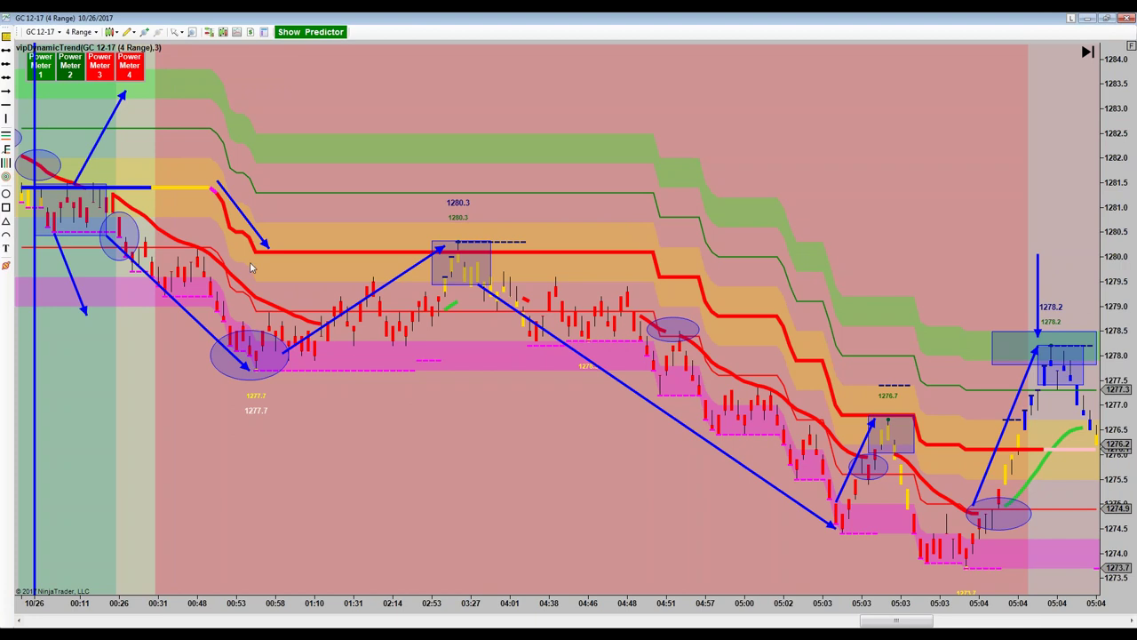
- Draw rectangles around the flat thick red line near 1276.1 and around the green curve's peak where the bars drop through that line
{"action": "left_click", "coordinate": [5, 207]}
{"action": "left_click_drag", "start_coordinate": [947, 437], "coordinate": [1070, 460]}
{"action": "left_click", "coordinate": [1070, 461]}
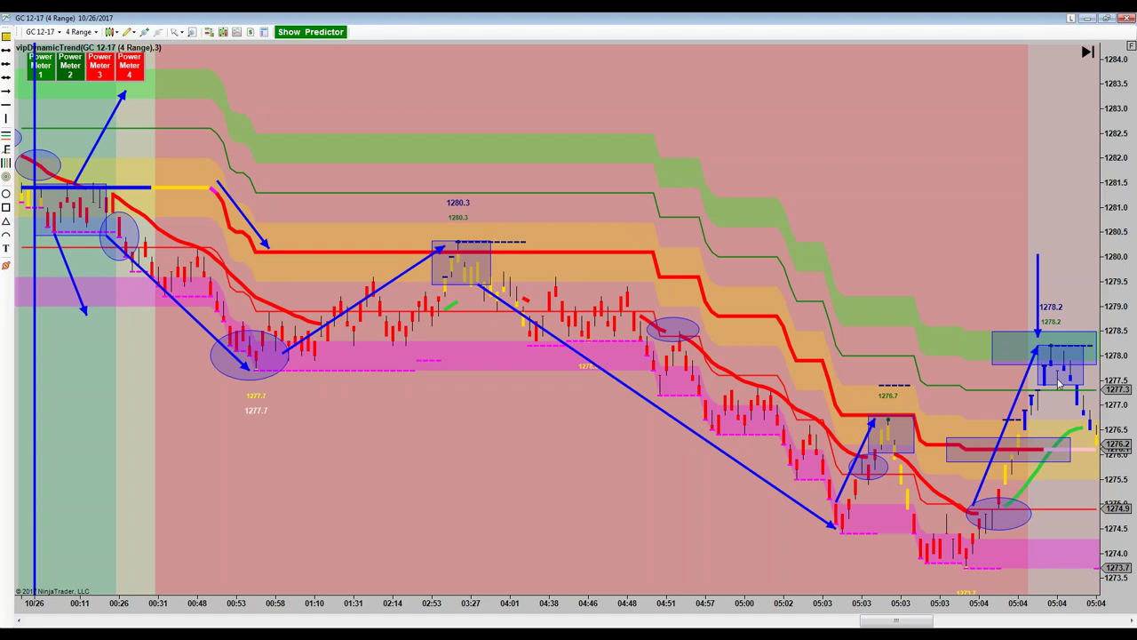
{"action": "left_click_drag", "start_coordinate": [923, 240], "coordinate": [863, 237]}
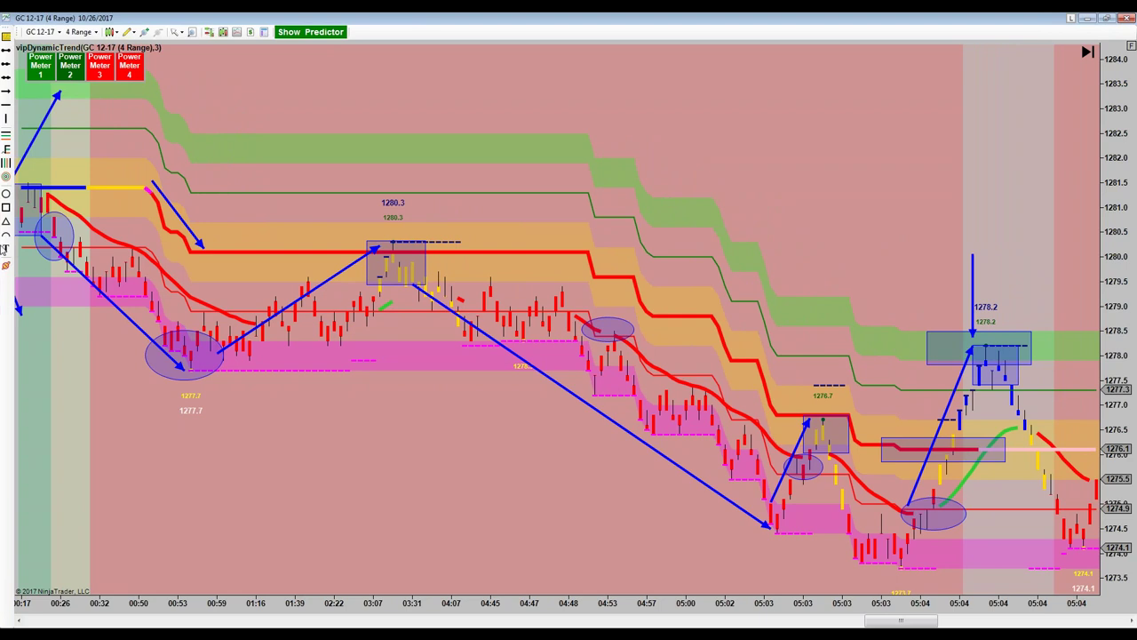
{"action": "left_click", "coordinate": [7, 207]}
{"action": "mouse_move", "coordinate": [998, 426]}
{"action": "left_mouse_down"}
{"action": "mouse_move", "coordinate": [1067, 477]}
{"action": "mouse_move", "coordinate": [1052, 462]}
{"action": "left_mouse_up"}
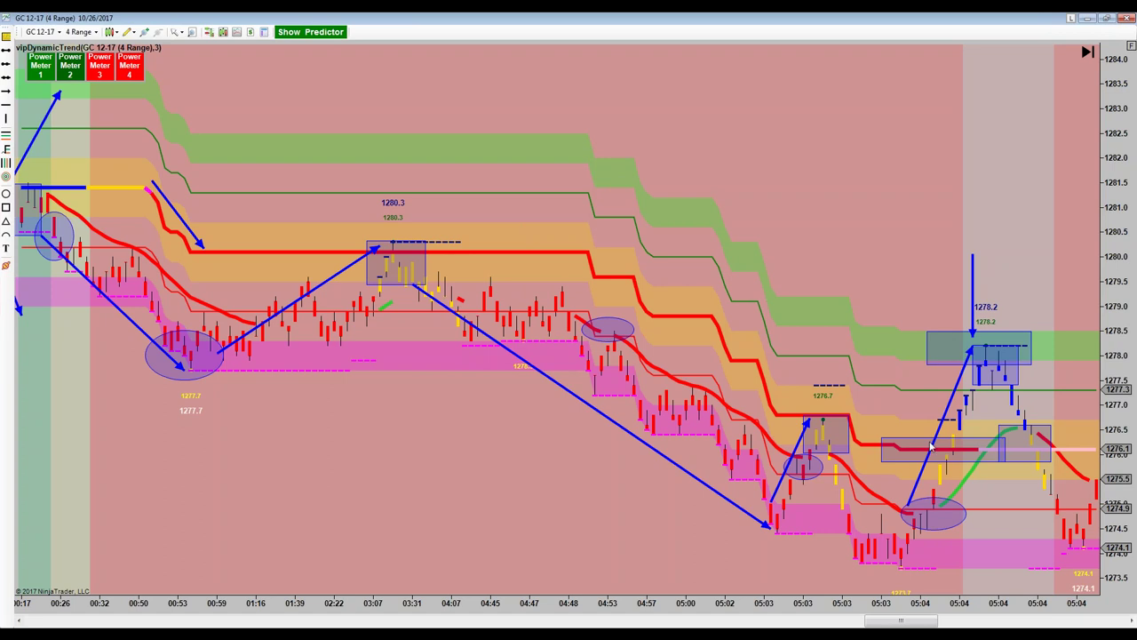
- Draw downward arrow lines from the blue bars' rectangle to the 1276.1 line and from there to about 1273.9
{"action": "left_click", "coordinate": [6, 91]}
{"action": "left_click", "coordinate": [993, 375]}
{"action": "left_click", "coordinate": [1030, 458]}
{"action": "left_click", "coordinate": [6, 92]}
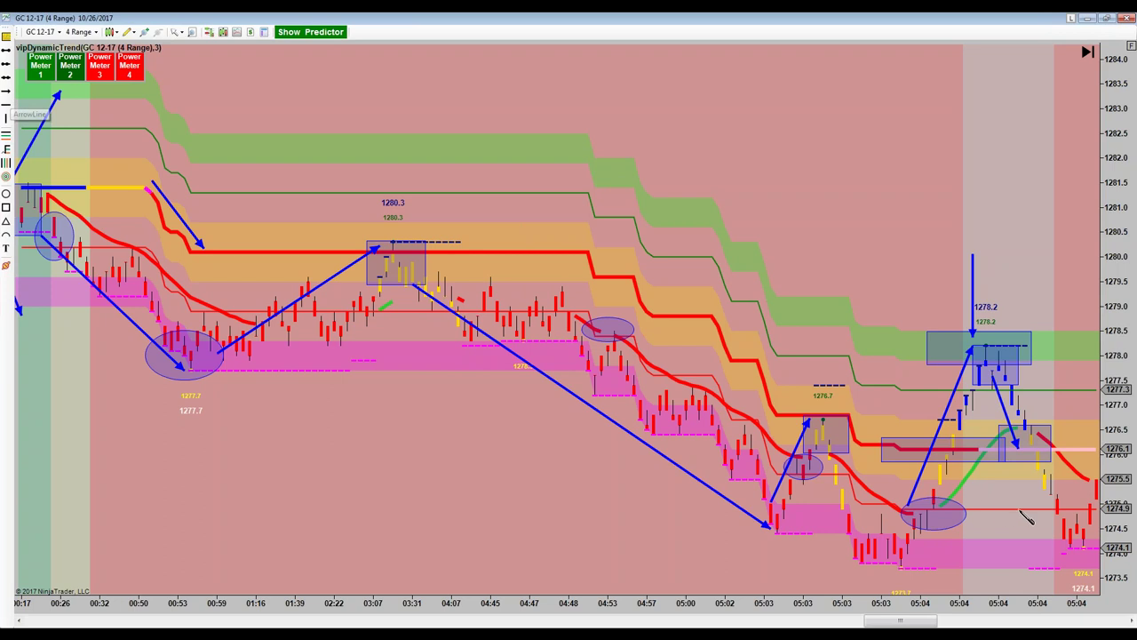
{"action": "left_click", "coordinate": [1027, 463]}
{"action": "left_click", "coordinate": [1057, 553]}
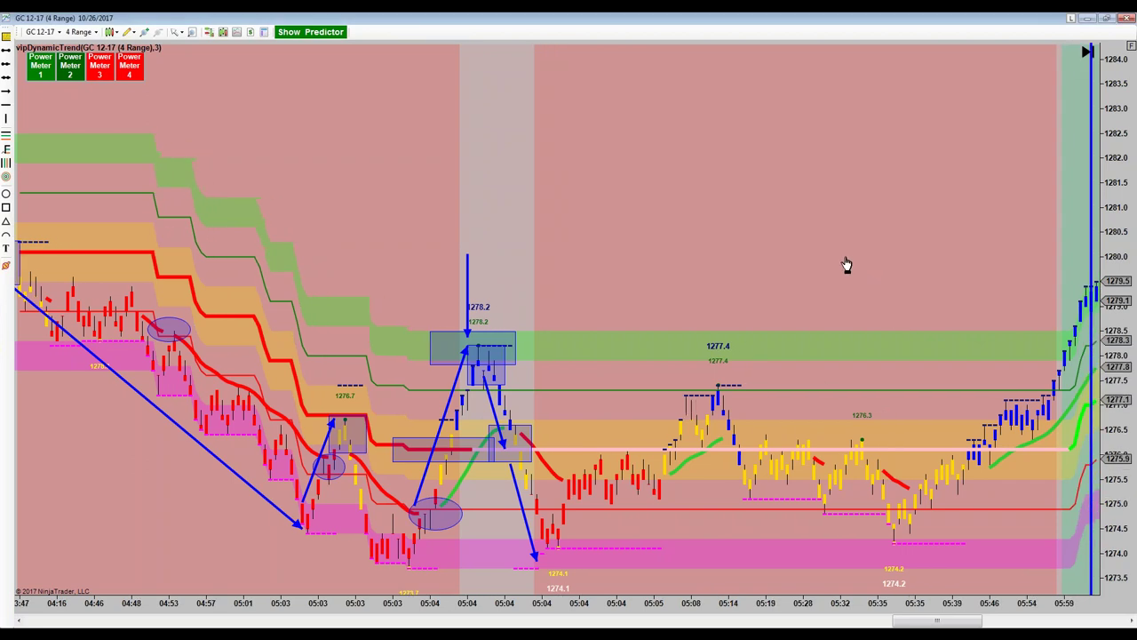
- Examine the price action on either side of 06:00, through the 1281.1 high and the decline following it
{"action": "left_click_drag", "start_coordinate": [823, 605], "coordinate": [779, 610]}
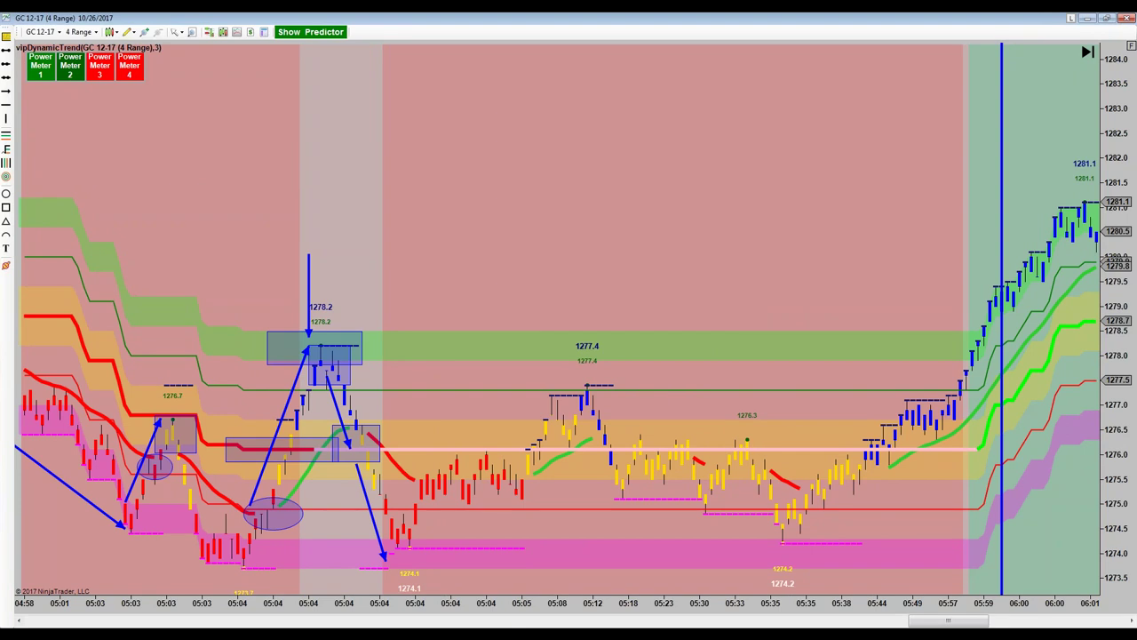
{"action": "left_click_drag", "start_coordinate": [738, 317], "coordinate": [712, 316]}
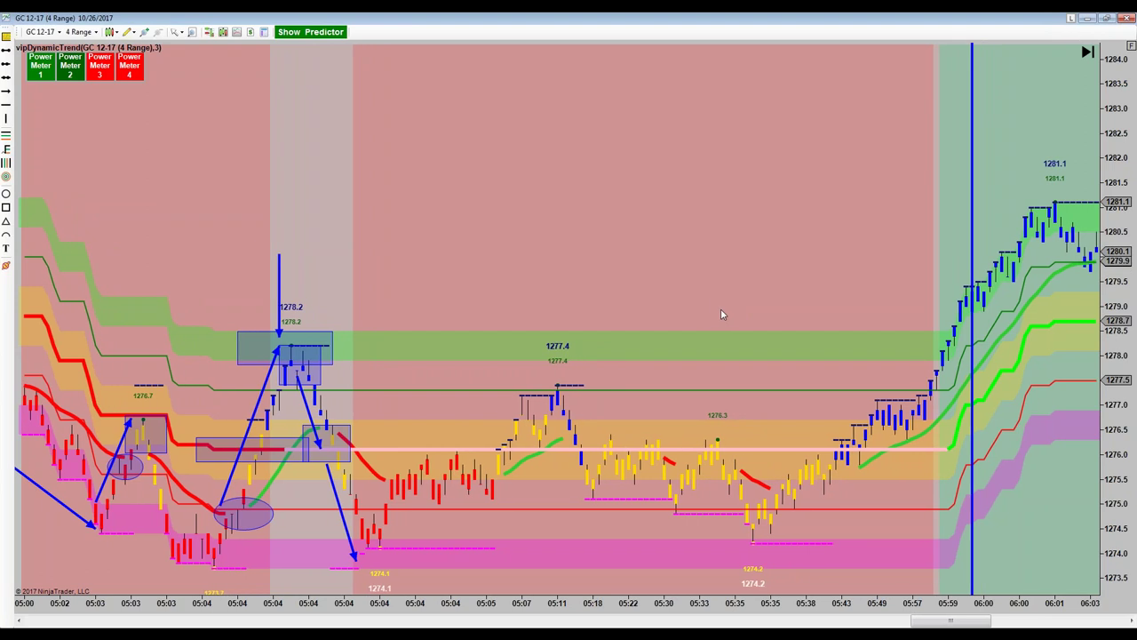
{"action": "left_click_drag", "start_coordinate": [720, 309], "coordinate": [683, 311]}
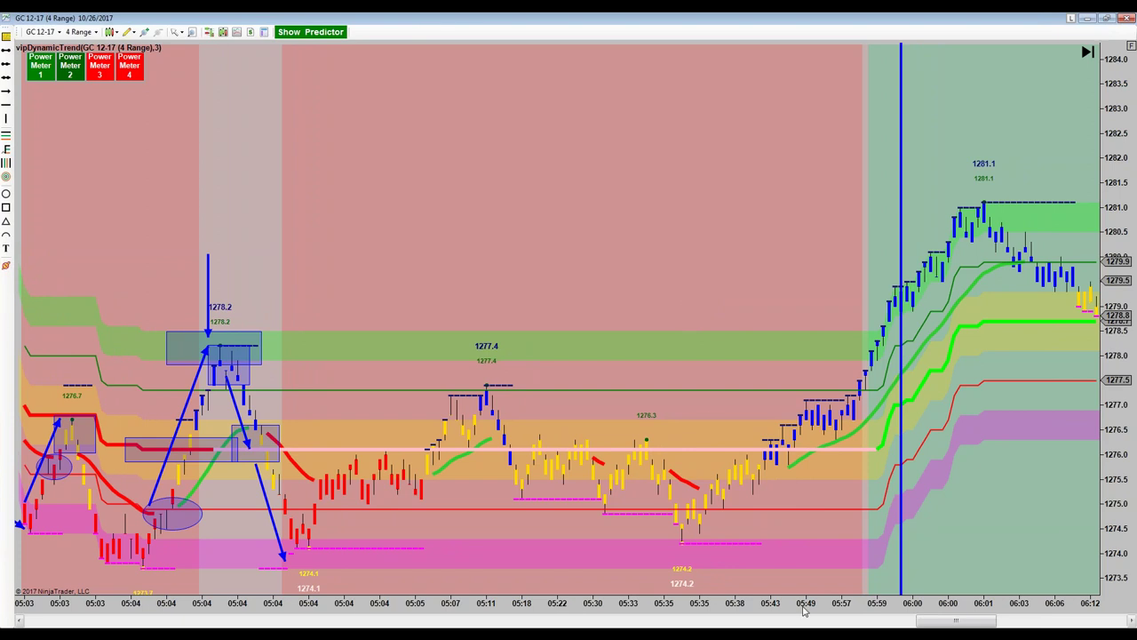
{"action": "left_click_drag", "start_coordinate": [785, 613], "coordinate": [760, 618]}
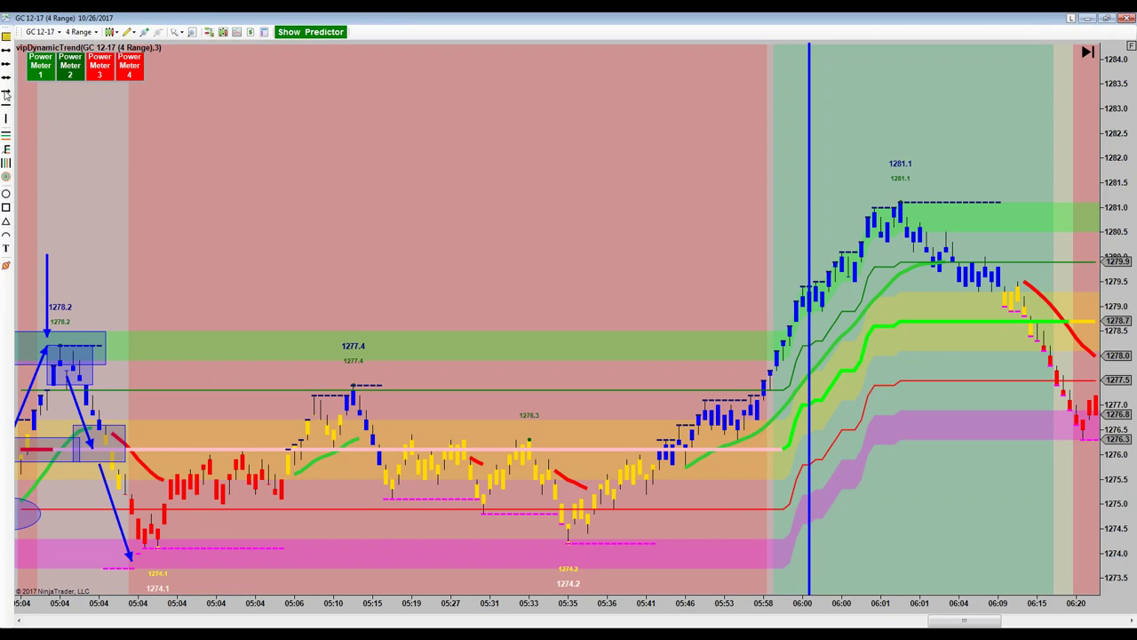
- Draw a rising arrow from about 1277.1 to 1281.2 along the blue bars and an ellipse around the bars at the 1281.1 high
{"action": "left_click", "coordinate": [730, 399]}
{"action": "left_click", "coordinate": [853, 217]}
{"action": "left_click", "coordinate": [867, 195]}
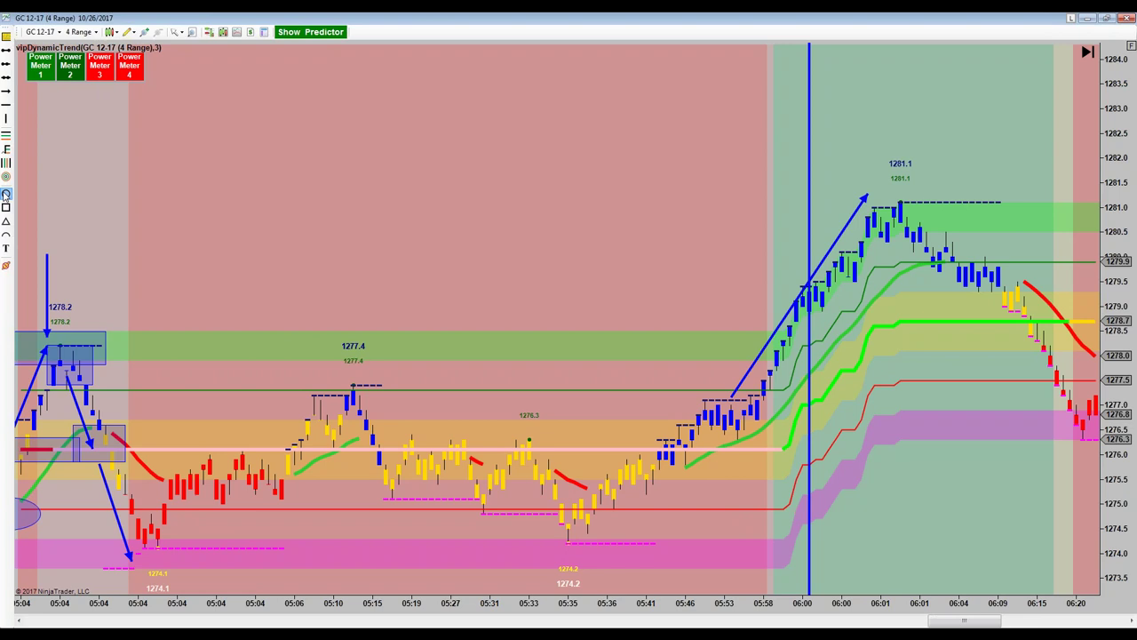
{"action": "left_click", "coordinate": [850, 198]}
{"action": "left_click", "coordinate": [928, 239]}
{"action": "left_click", "coordinate": [919, 239]}
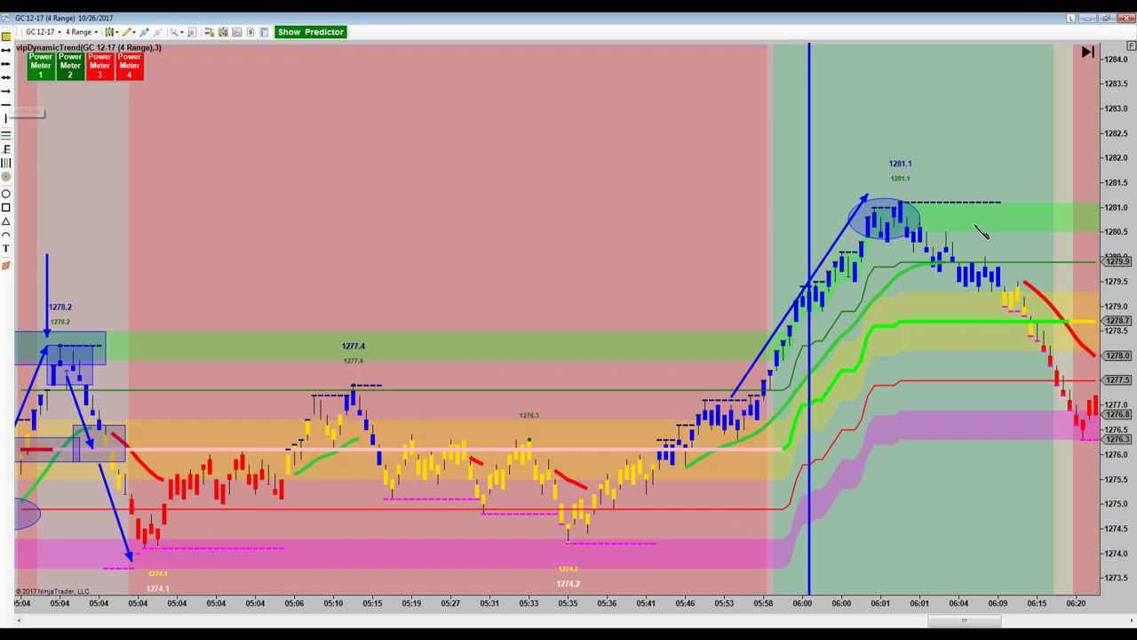
- Draw a falling arrow from the 1281.1 high to about 1280.0 and a rectangle around the yellow bars near 1279
{"action": "left_click", "coordinate": [919, 200]}
{"action": "left_click", "coordinate": [937, 202]}
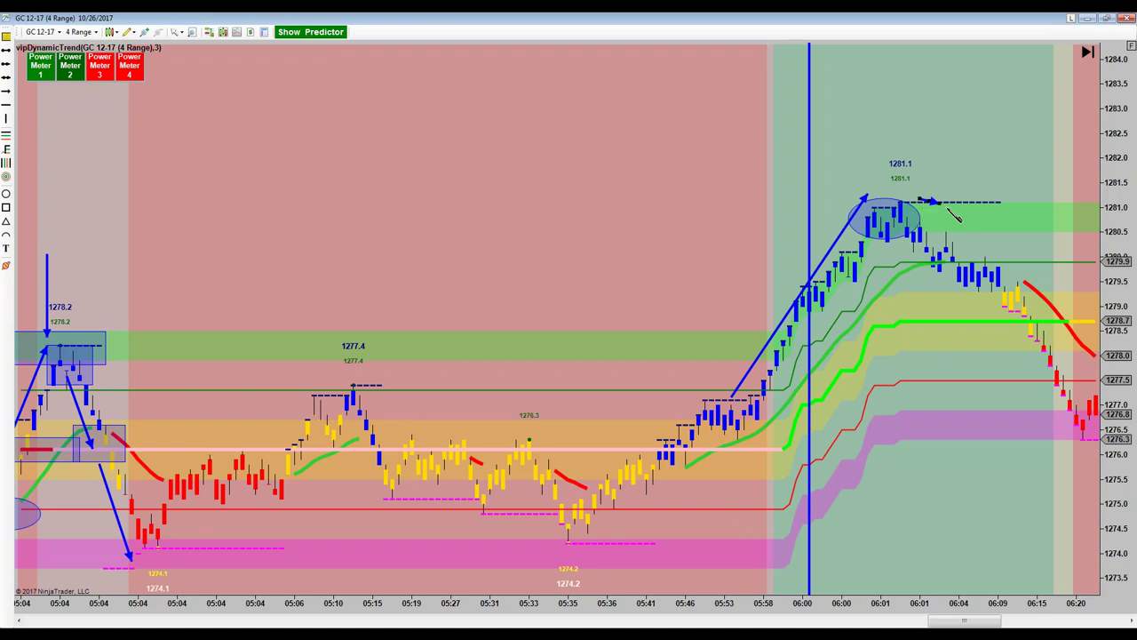
{"action": "left_click", "coordinate": [986, 253]}
{"action": "left_click", "coordinate": [6, 207]}
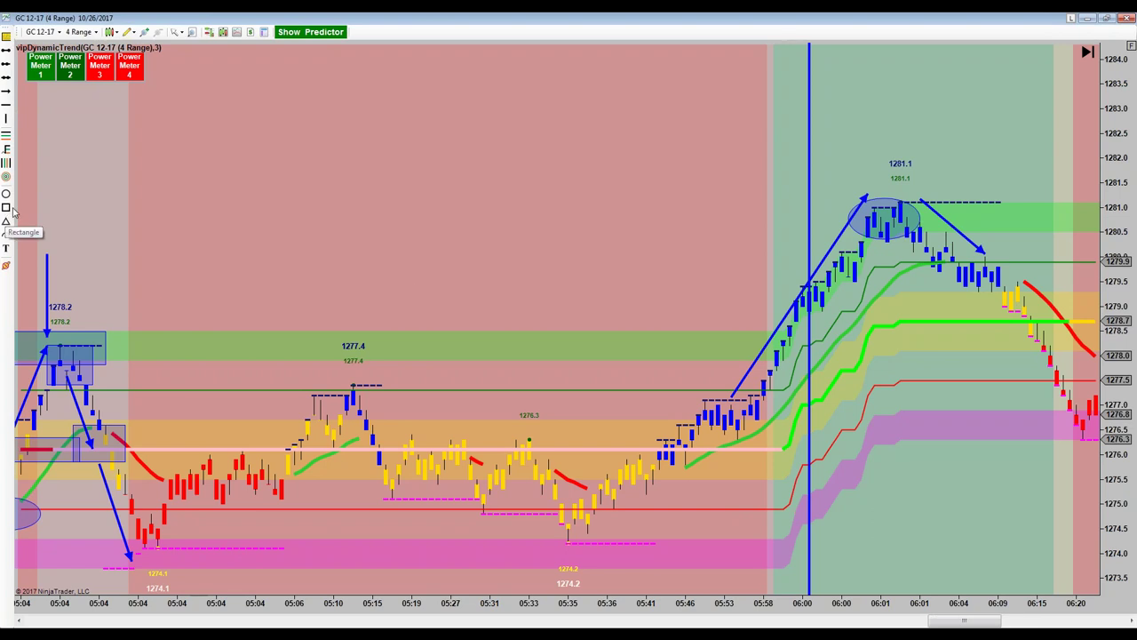
{"action": "left_click", "coordinate": [997, 283]}
{"action": "left_click", "coordinate": [1044, 315]}
{"action": "left_click", "coordinate": [1047, 321]}
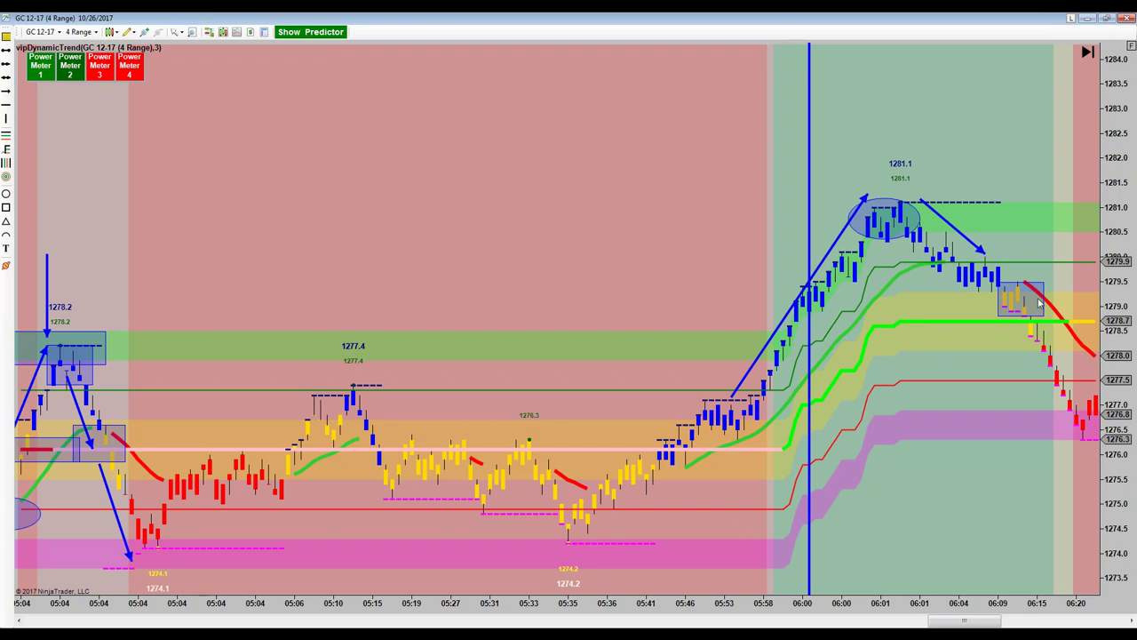
- Shift the rising and falling arrows at the rectangle just after the 10/26 vertical line to a slightly later time
{"action": "left_click_drag", "start_coordinate": [193, 222], "coordinate": [1133, 229]}
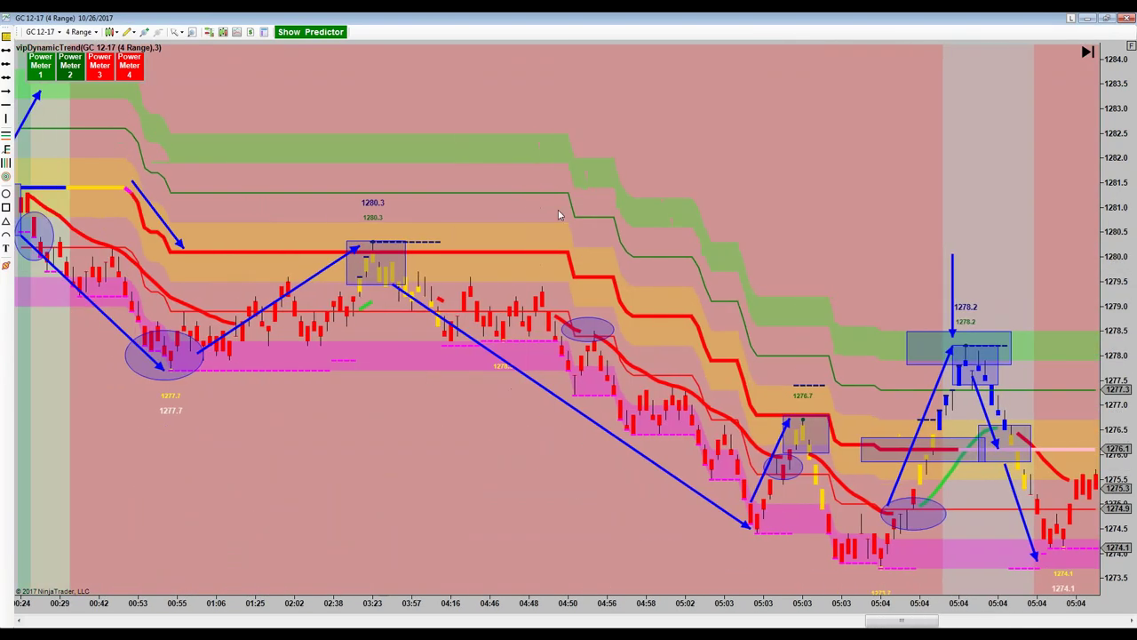
{"action": "scroll", "coordinate": [391, 173], "scroll_direction": "up", "scroll_amount": 5}
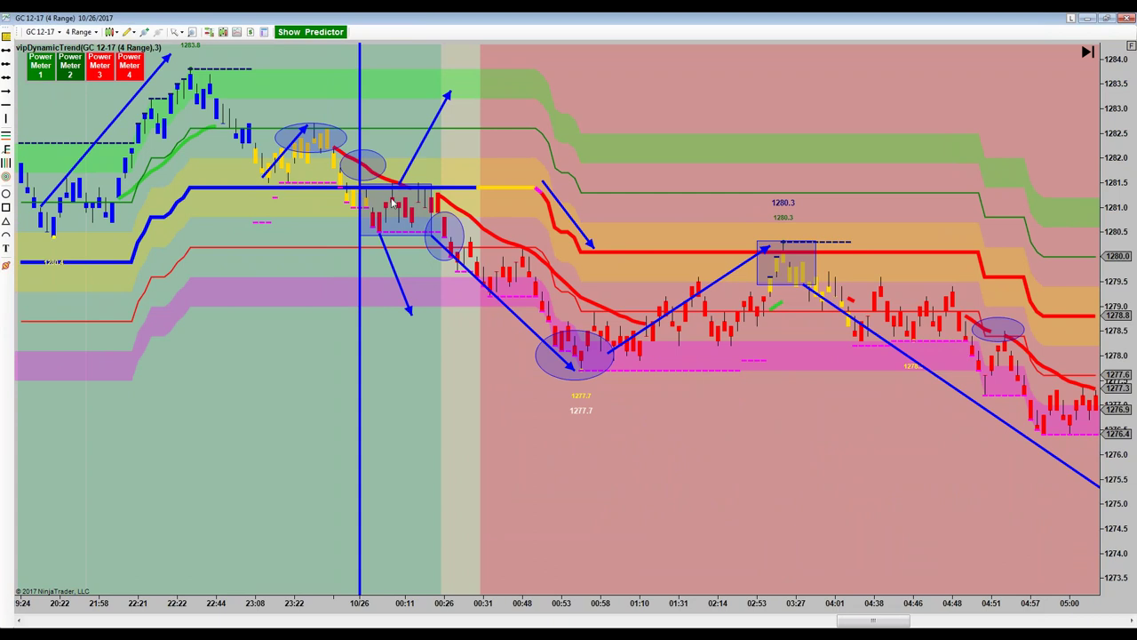
{"action": "left_click", "coordinate": [419, 151]}
{"action": "left_click_drag", "start_coordinate": [421, 151], "coordinate": [427, 146]}
{"action": "left_click", "coordinate": [401, 285]}
{"action": "left_click_drag", "start_coordinate": [401, 284], "coordinate": [407, 289]}
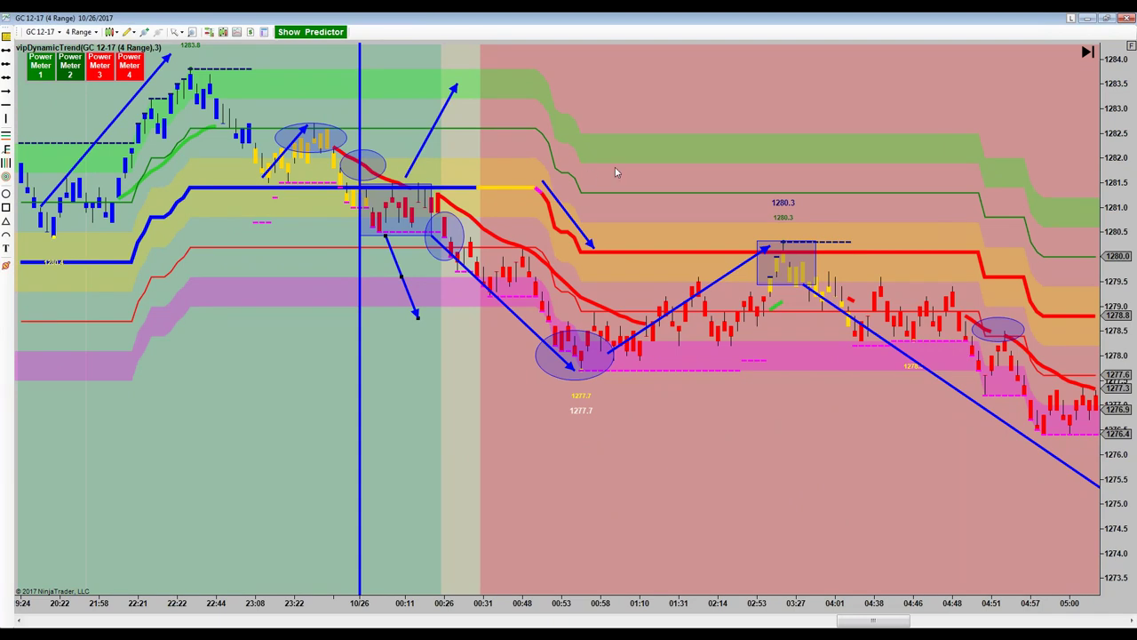
- Draw an arrow from the yellow bars' rectangle near 06:11 up to about 1281.6 and another down to the 1277.5 line
{"action": "left_click_drag", "start_coordinate": [711, 142], "coordinate": [329, 144]}
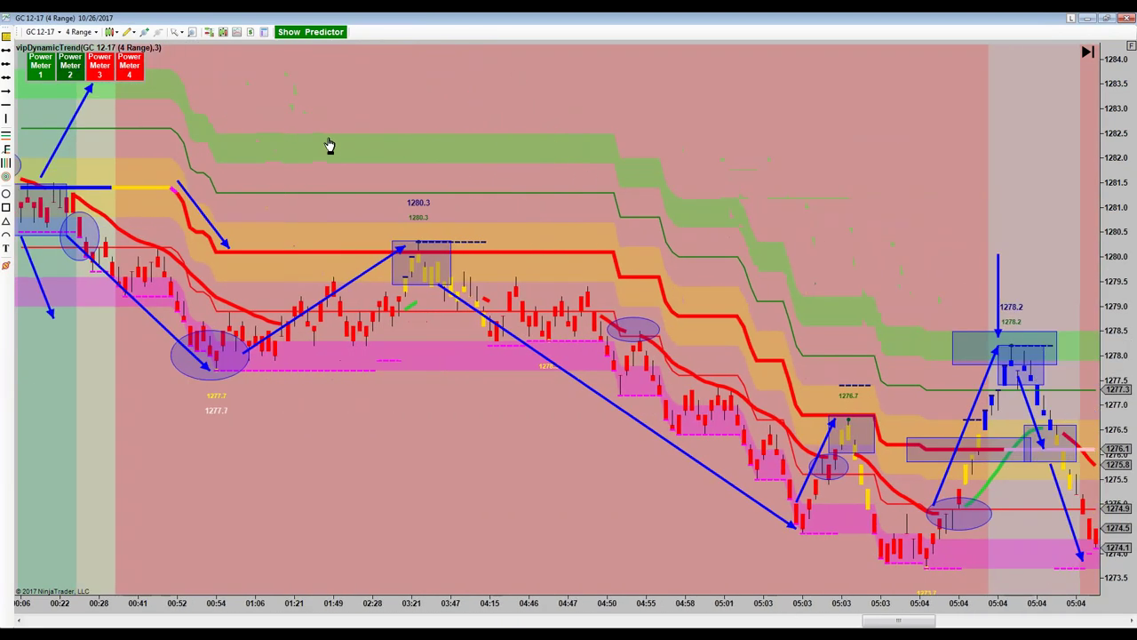
{"action": "left_click_drag", "start_coordinate": [690, 168], "coordinate": [310, 203]}
{"action": "left_click_drag", "start_coordinate": [723, 210], "coordinate": [439, 231]}
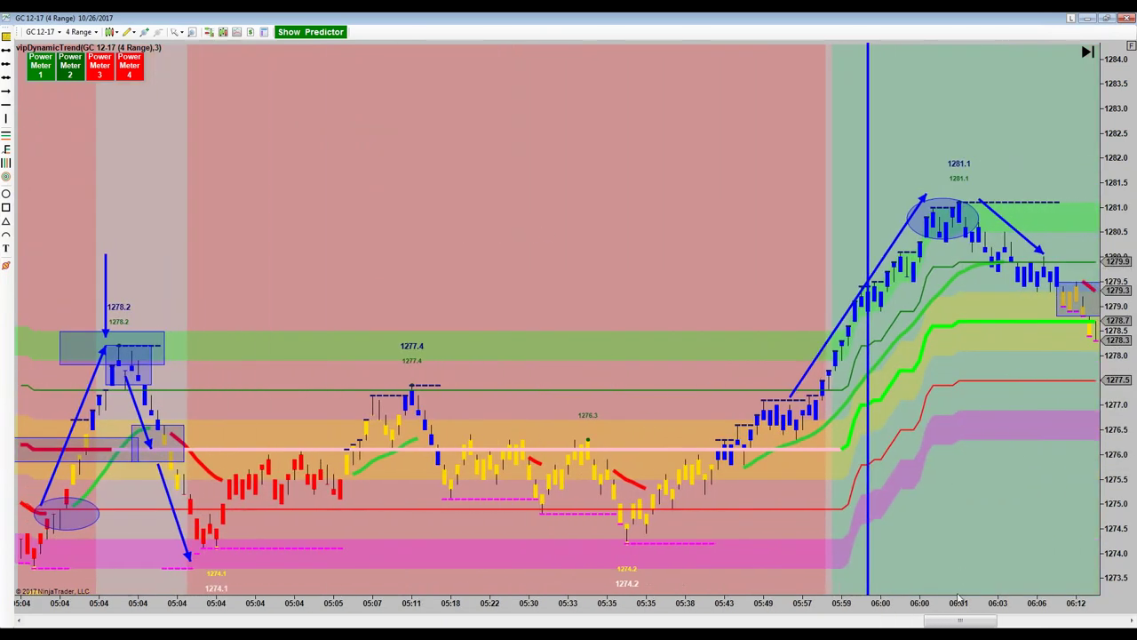
{"action": "left_click_drag", "start_coordinate": [960, 599], "coordinate": [929, 616]}
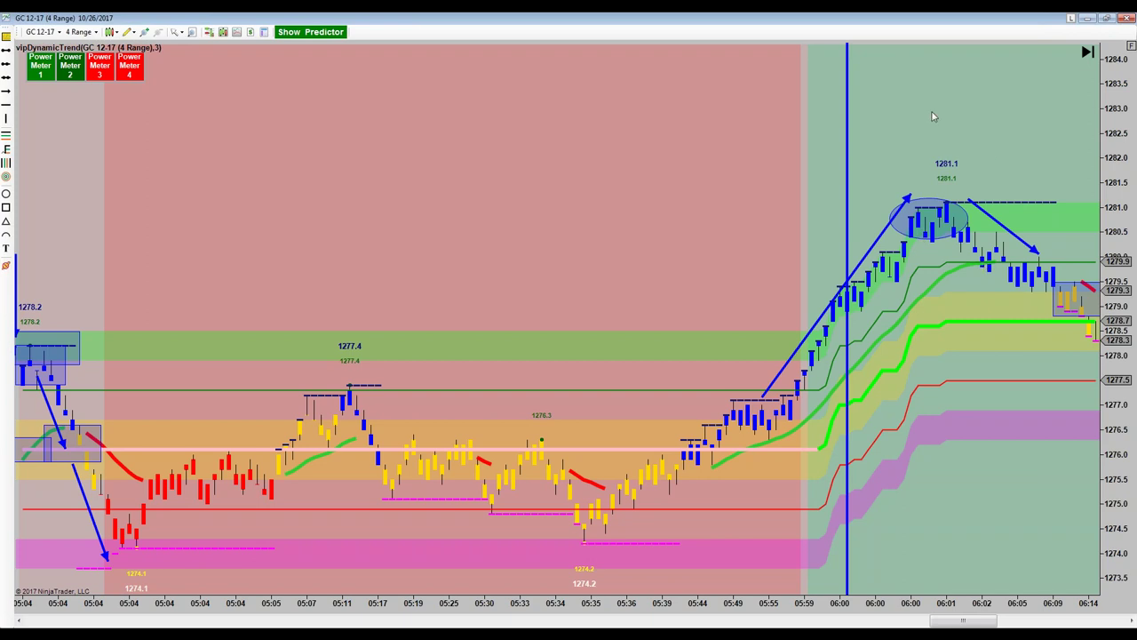
{"action": "left_click_drag", "start_coordinate": [932, 116], "coordinate": [946, 118]}
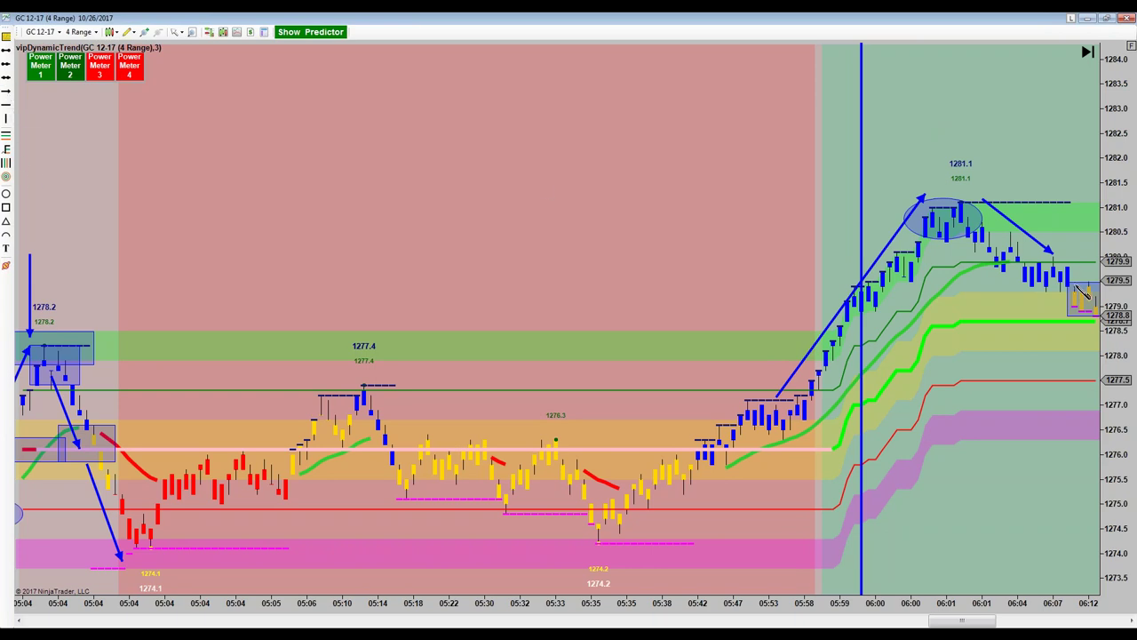
{"action": "left_click_drag", "start_coordinate": [1074, 286], "coordinate": [1098, 181]}
{"action": "left_click_drag", "start_coordinate": [1081, 245], "coordinate": [1082, 236]}
{"action": "left_click", "coordinate": [6, 91]}
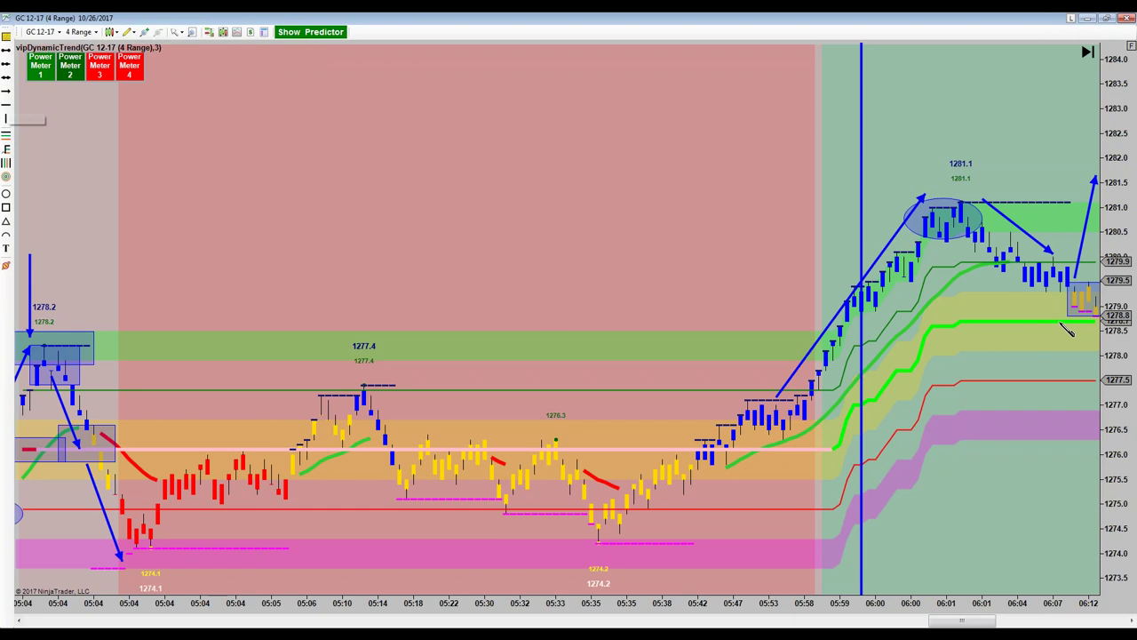
{"action": "left_click_drag", "start_coordinate": [1073, 321], "coordinate": [1088, 381]}
- Show the predictor overlay on the chart
{"action": "left_click", "coordinate": [308, 32]}
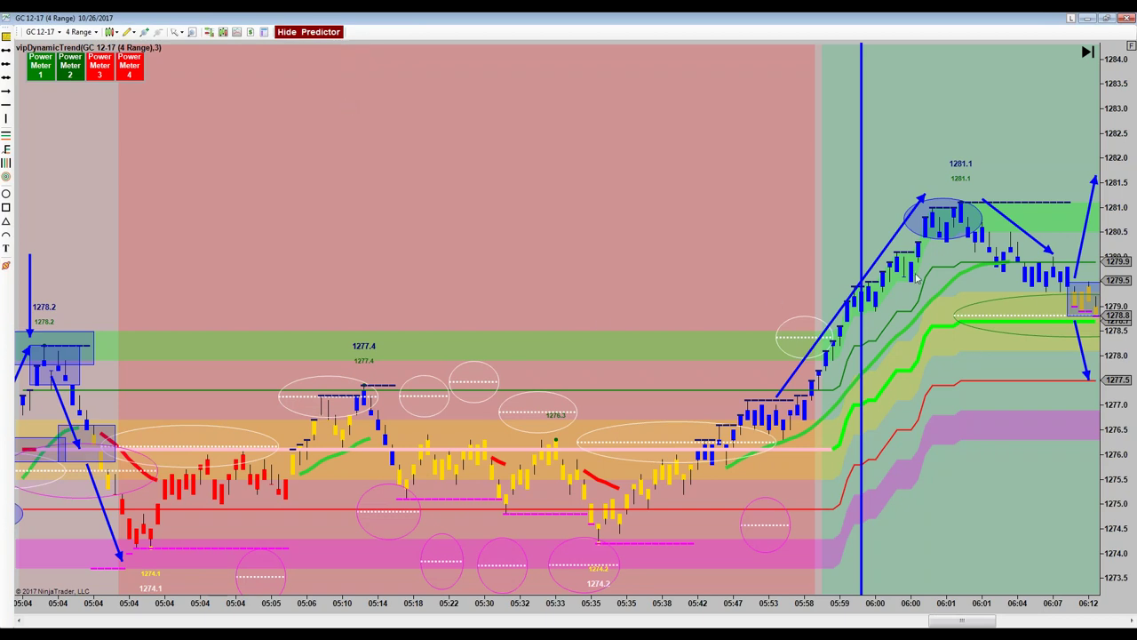
{"action": "left_click", "coordinate": [325, 36]}
{"action": "left_click", "coordinate": [325, 36]}
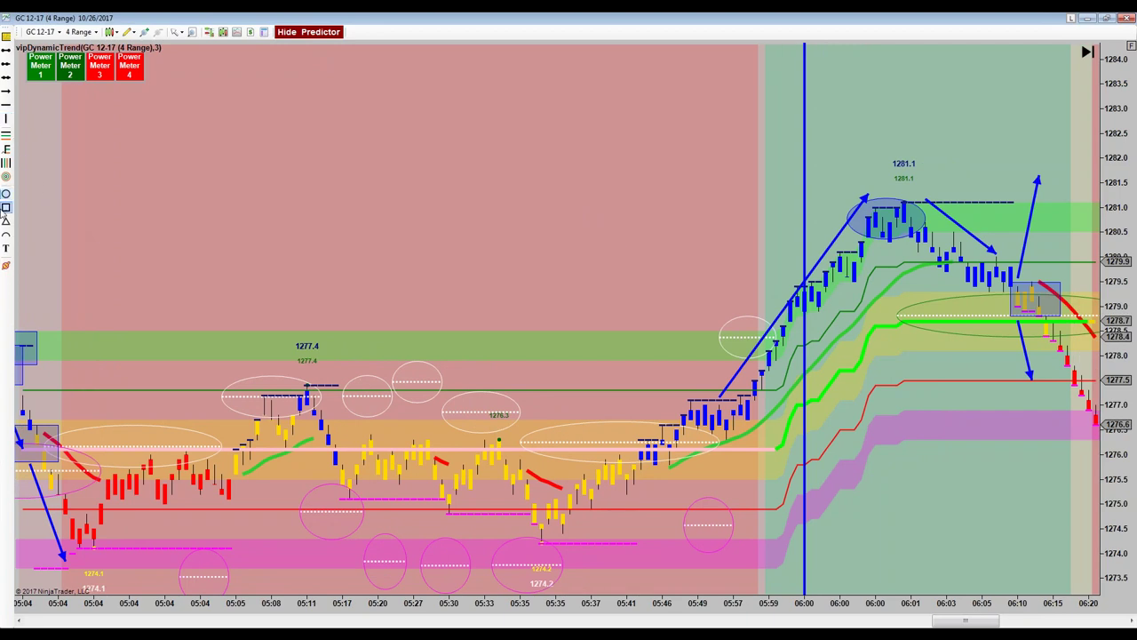
- Draw a small ellipse where the bars cross below the thick green line, and tilt the neighbouring rising arrow toward a later time
{"action": "left_click", "coordinate": [6, 193]}
{"action": "left_click_drag", "start_coordinate": [1032, 313], "coordinate": [1061, 341]}
{"action": "left_click", "coordinate": [1065, 354]}
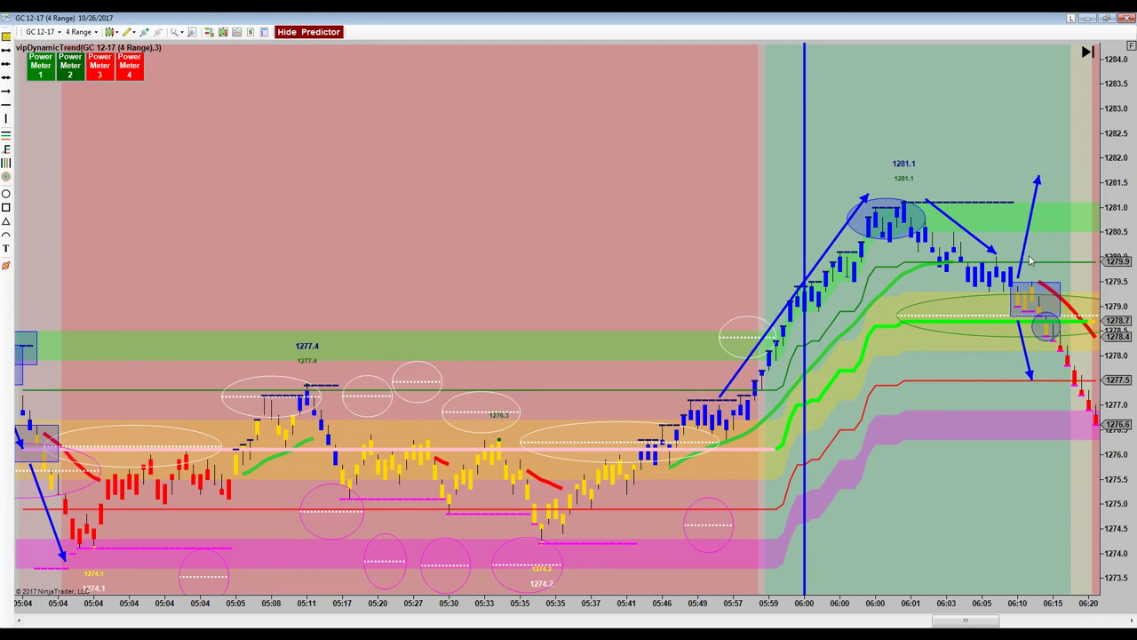
{"action": "left_click_drag", "start_coordinate": [1022, 252], "coordinate": [1028, 246]}
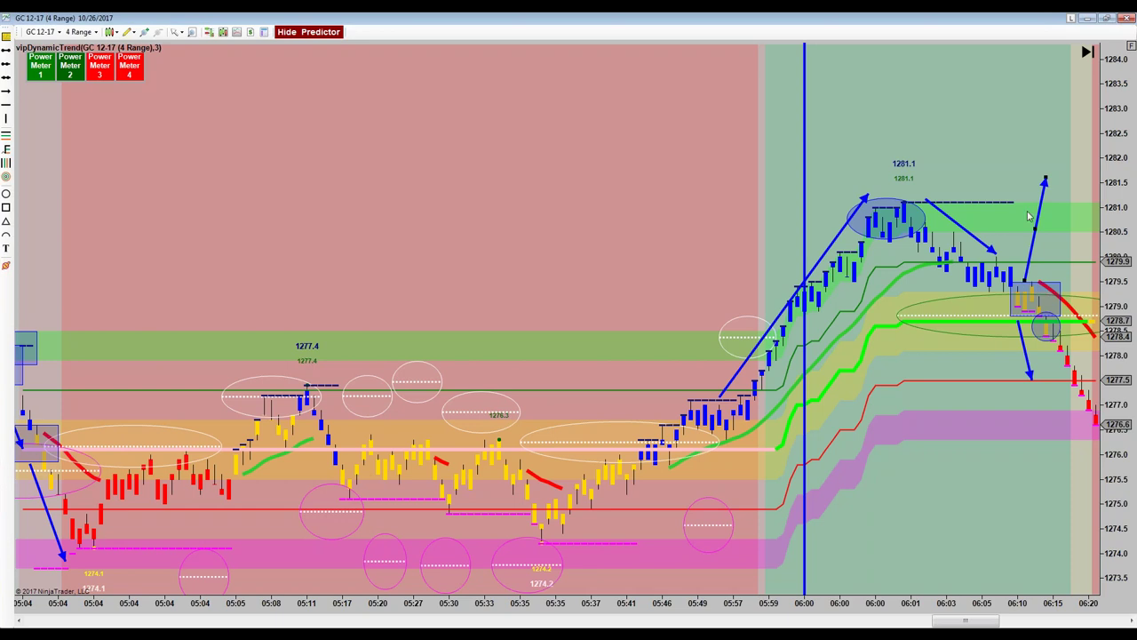
{"action": "left_click_drag", "start_coordinate": [1046, 181], "coordinate": [1067, 184]}
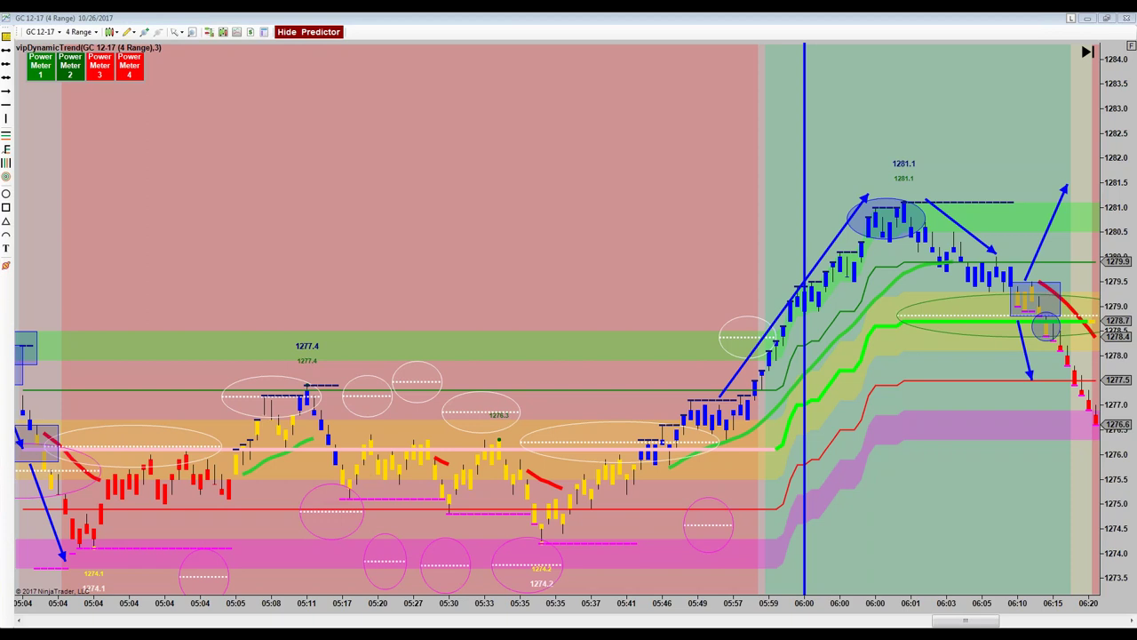
- Extend the falling arrow at the yellow bars' rectangle down to the low near 1274.5 around 07:01
{"action": "scroll", "coordinate": [569, 329], "scroll_direction": "left", "scroll_amount": 2}
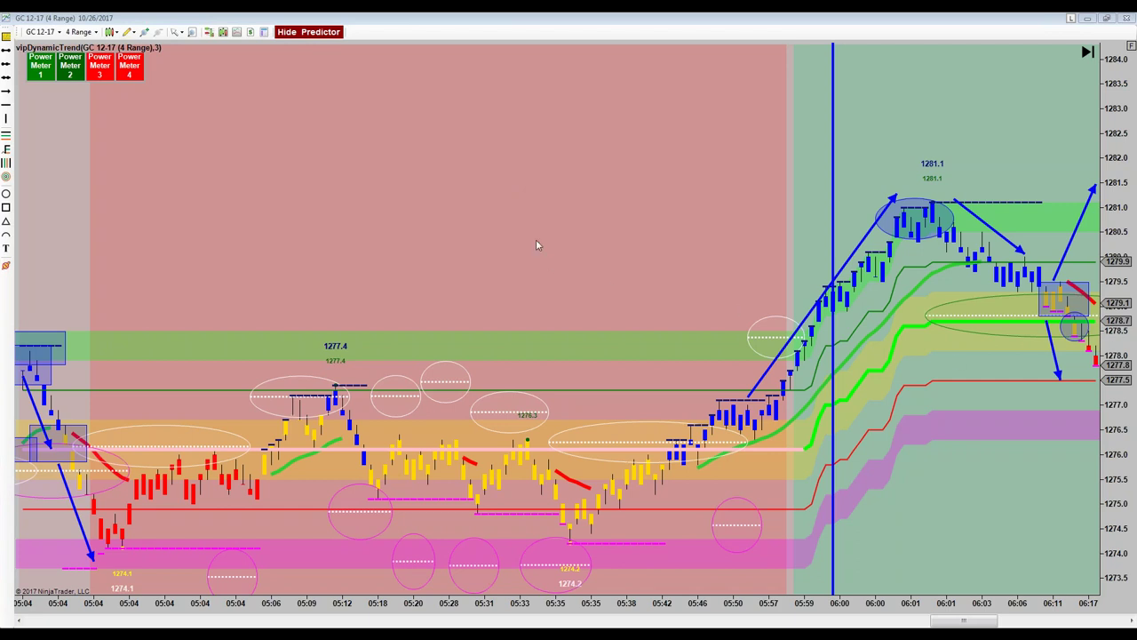
{"action": "left_click_drag", "start_coordinate": [529, 221], "coordinate": [518, 228]}
{"action": "scroll", "coordinate": [489, 228], "scroll_direction": "down", "scroll_amount": 7}
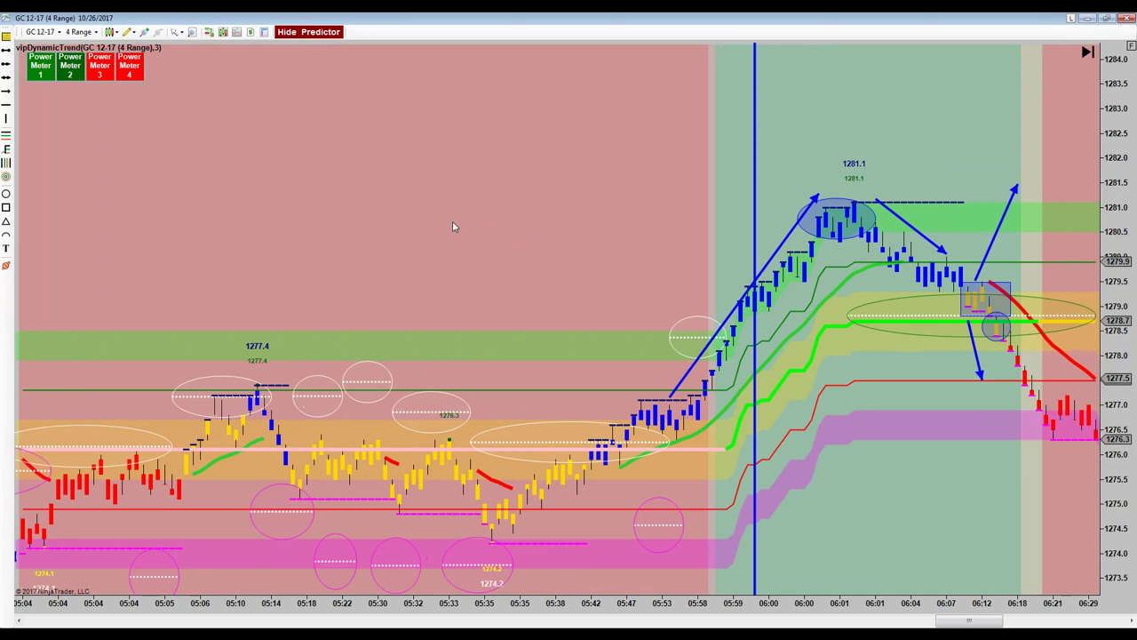
{"action": "left_click_drag", "start_coordinate": [533, 223], "coordinate": [348, 240]}
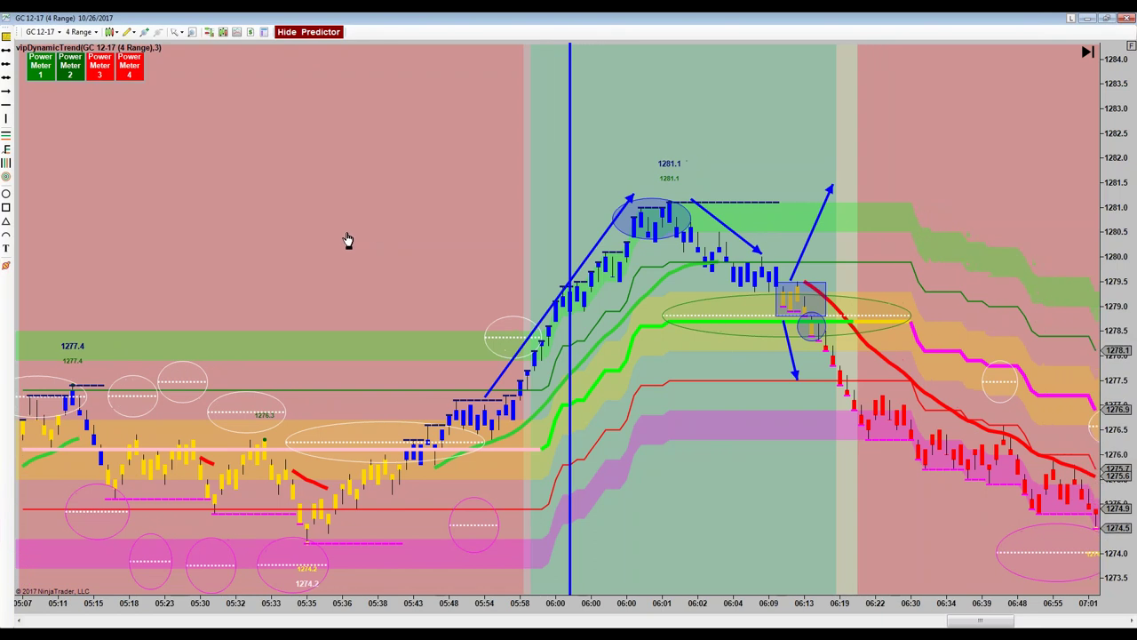
{"action": "left_click_drag", "start_coordinate": [494, 233], "coordinate": [379, 234]}
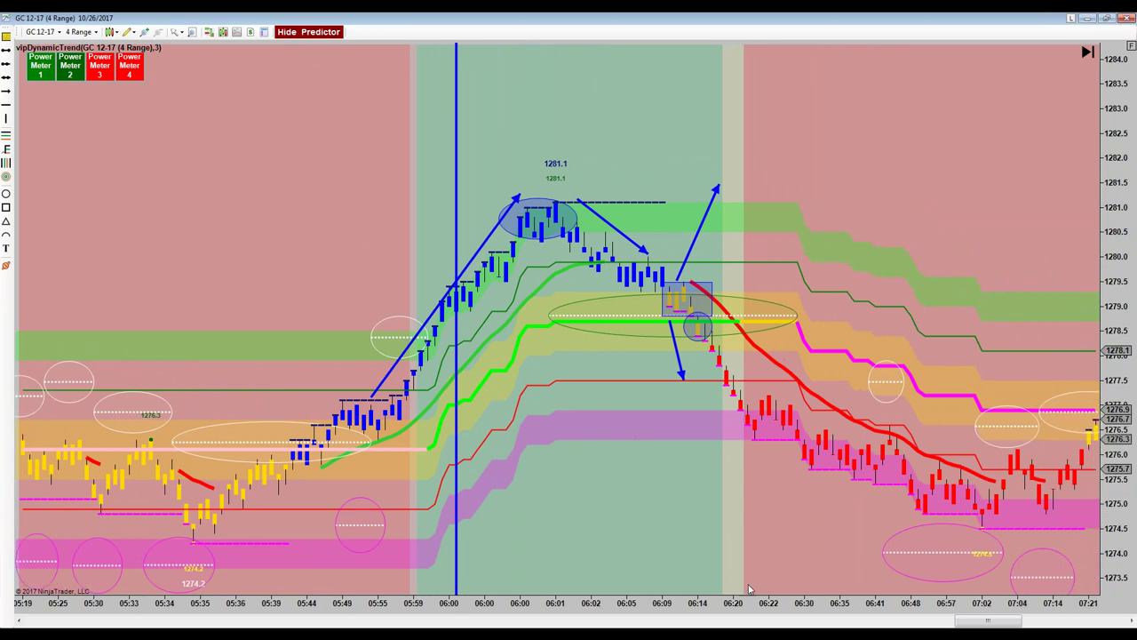
{"action": "left_click_drag", "start_coordinate": [738, 613], "coordinate": [716, 615]}
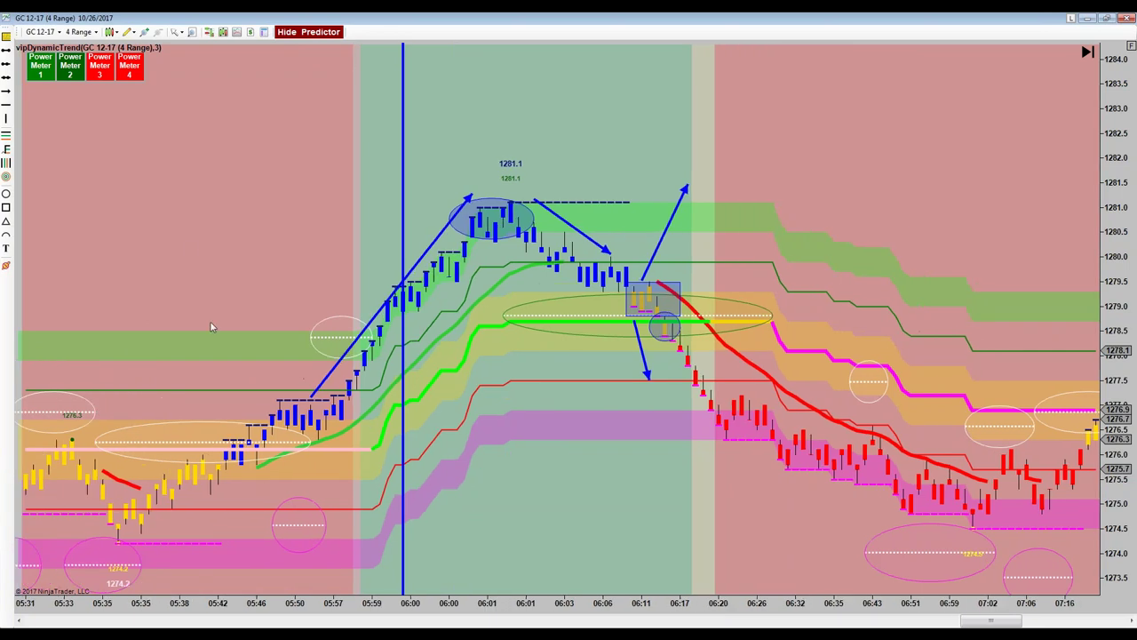
{"action": "left_click_drag", "start_coordinate": [240, 188], "coordinate": [140, 204]}
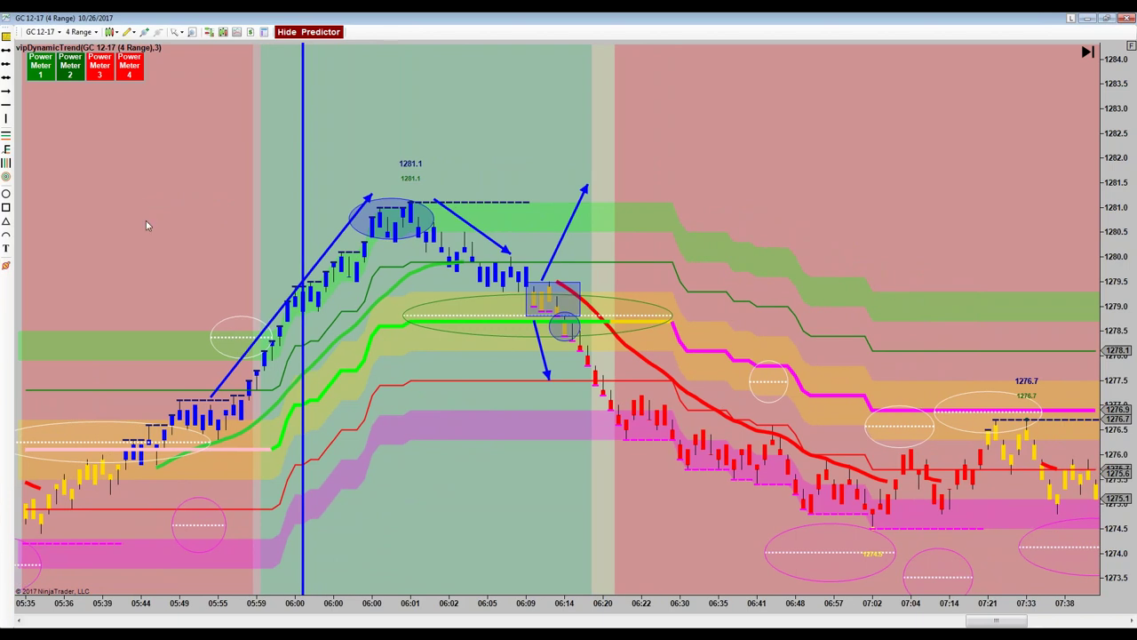
{"action": "left_click_drag", "start_coordinate": [148, 223], "coordinate": [80, 216]}
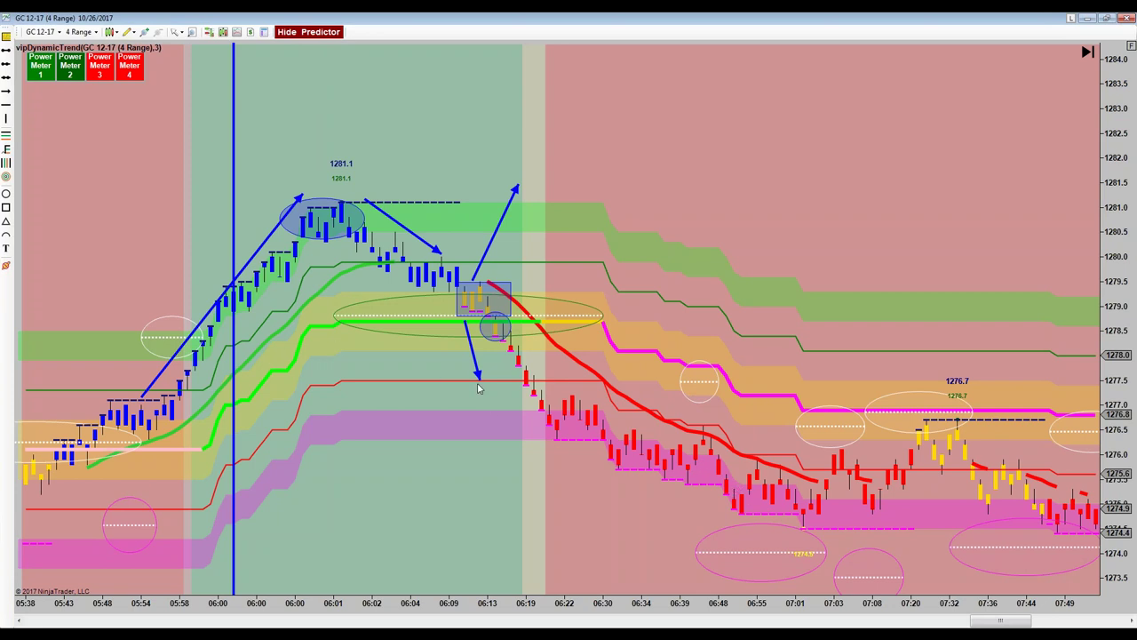
{"action": "mouse_move", "coordinate": [479, 379]}
{"action": "left_mouse_down"}
{"action": "mouse_move", "coordinate": [627, 428]}
{"action": "mouse_move", "coordinate": [791, 528]}
{"action": "left_mouse_up"}
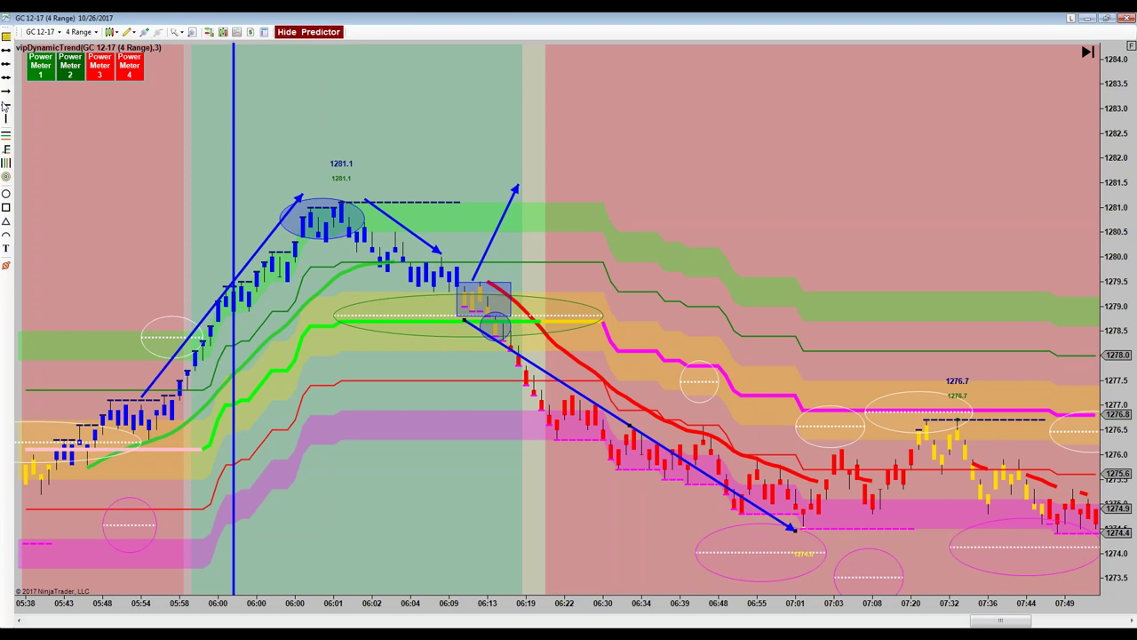
- Draw an ellipse around the red bars at the 1274.5 low and move the long falling arrow's start to the small ellipse
{"action": "left_click", "coordinate": [6, 197]}
{"action": "left_click_drag", "start_coordinate": [736, 493], "coordinate": [835, 539]}
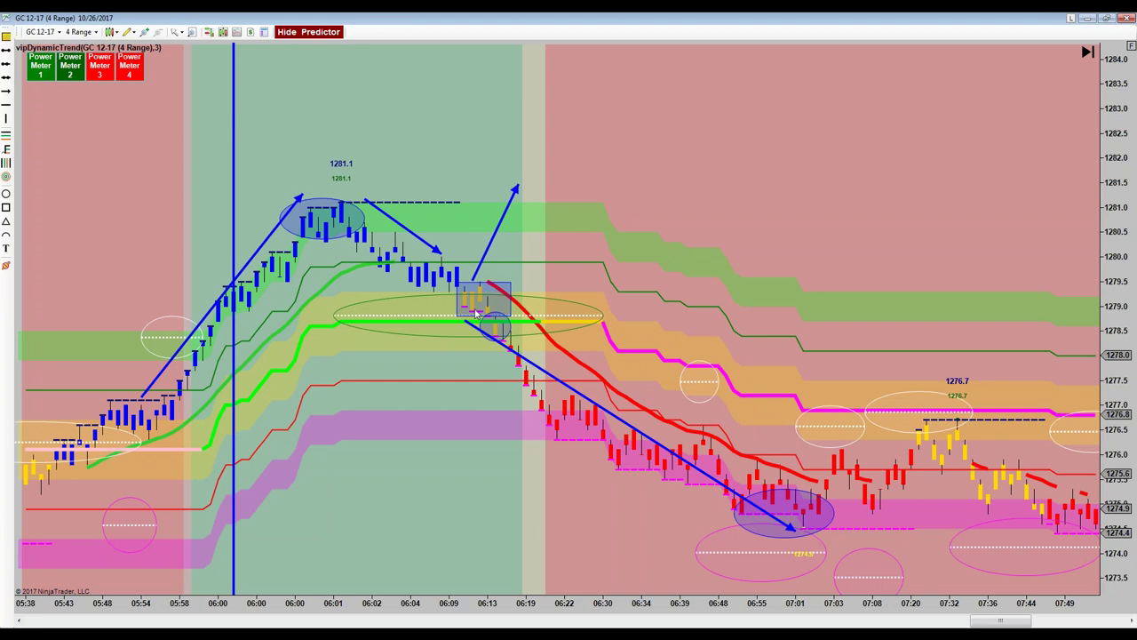
{"action": "left_click_drag", "start_coordinate": [468, 318], "coordinate": [495, 336]}
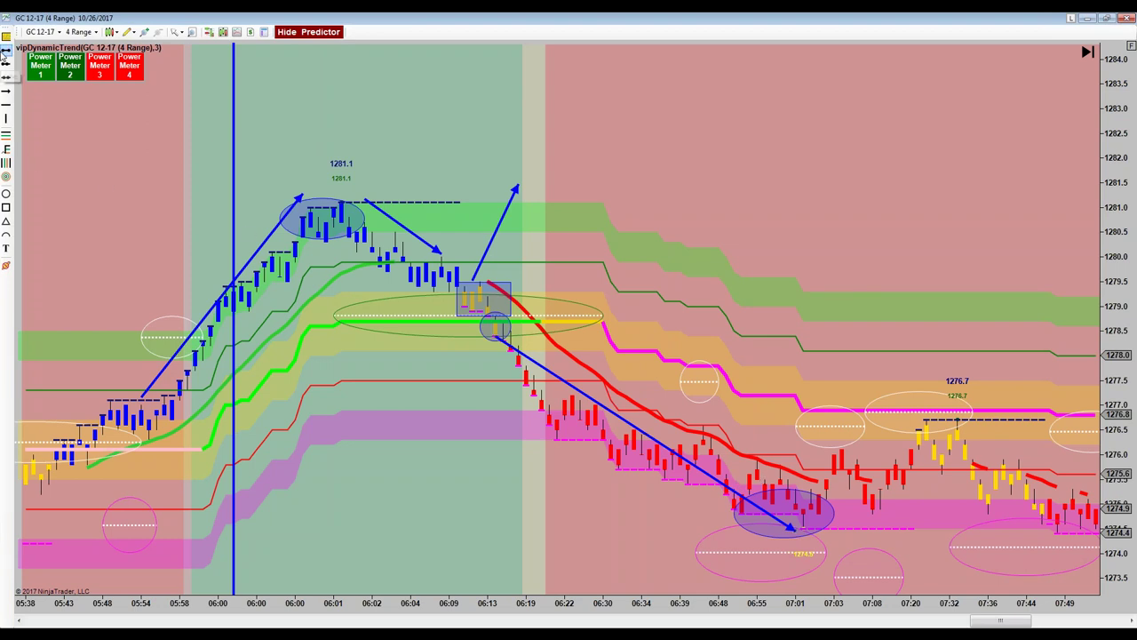
- Draw short horizontal lines near 07:00, one at about 1274.9 through the low's ellipse and one at about 1276.4
{"action": "left_click", "coordinate": [7, 53]}
{"action": "left_click_drag", "start_coordinate": [701, 510], "coordinate": [789, 511]}
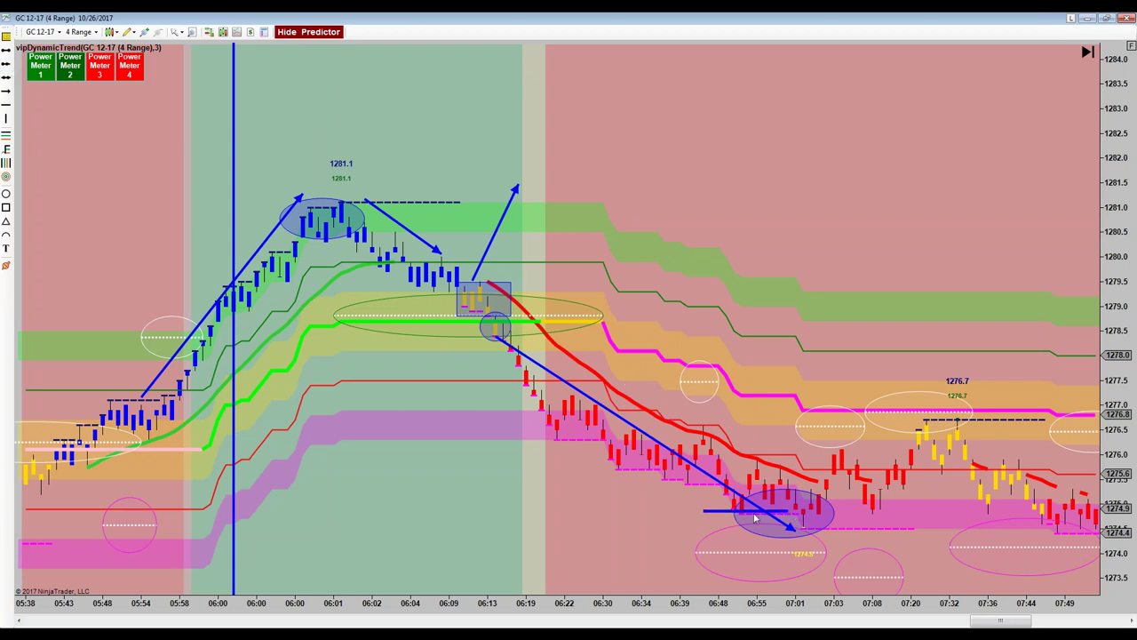
{"action": "left_click", "coordinate": [751, 512]}
{"action": "left_click_drag", "start_coordinate": [716, 513], "coordinate": [714, 508]}
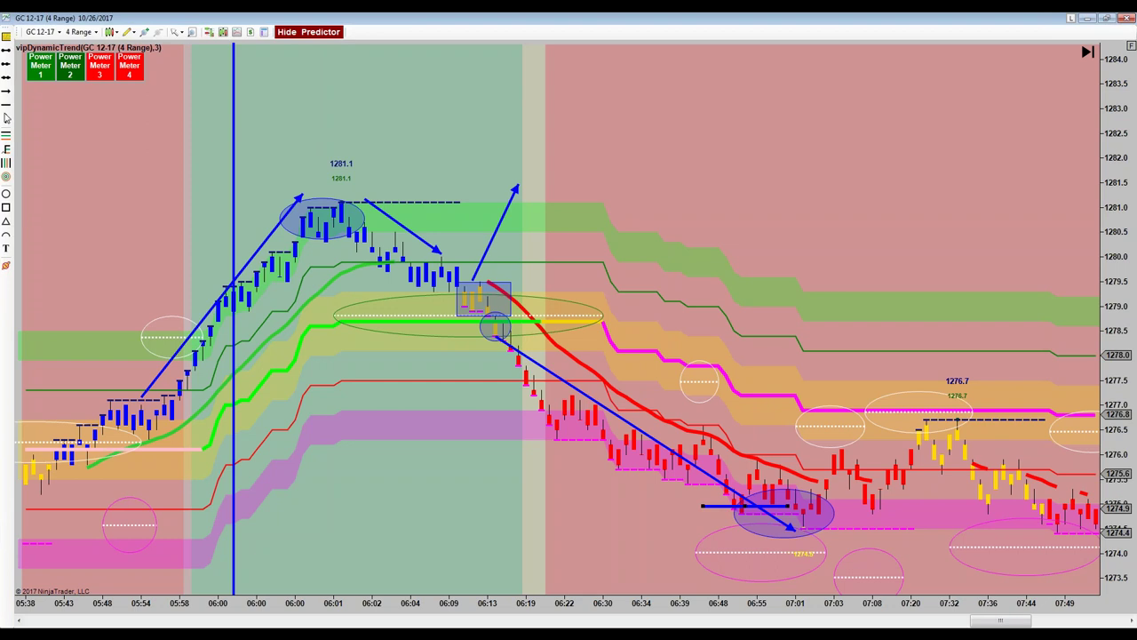
{"action": "left_click", "coordinate": [6, 50]}
{"action": "left_click", "coordinate": [755, 433]}
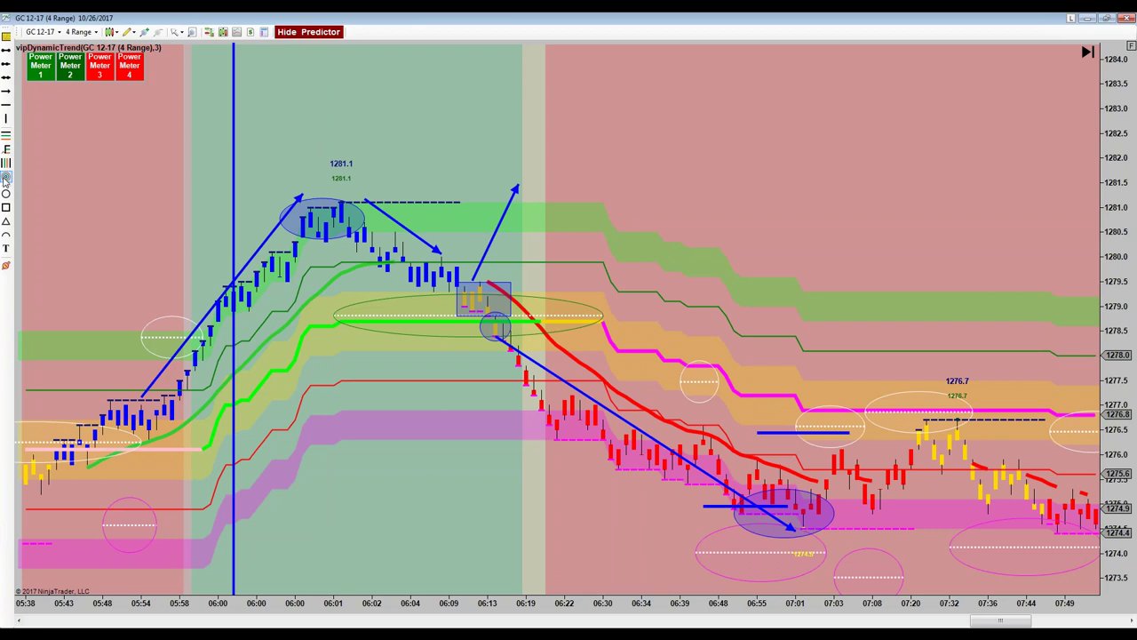
- Draw a small ellipse around the lowest red bars inside the larger ellipse at the 1274.5 low
{"action": "left_click", "coordinate": [799, 510]}
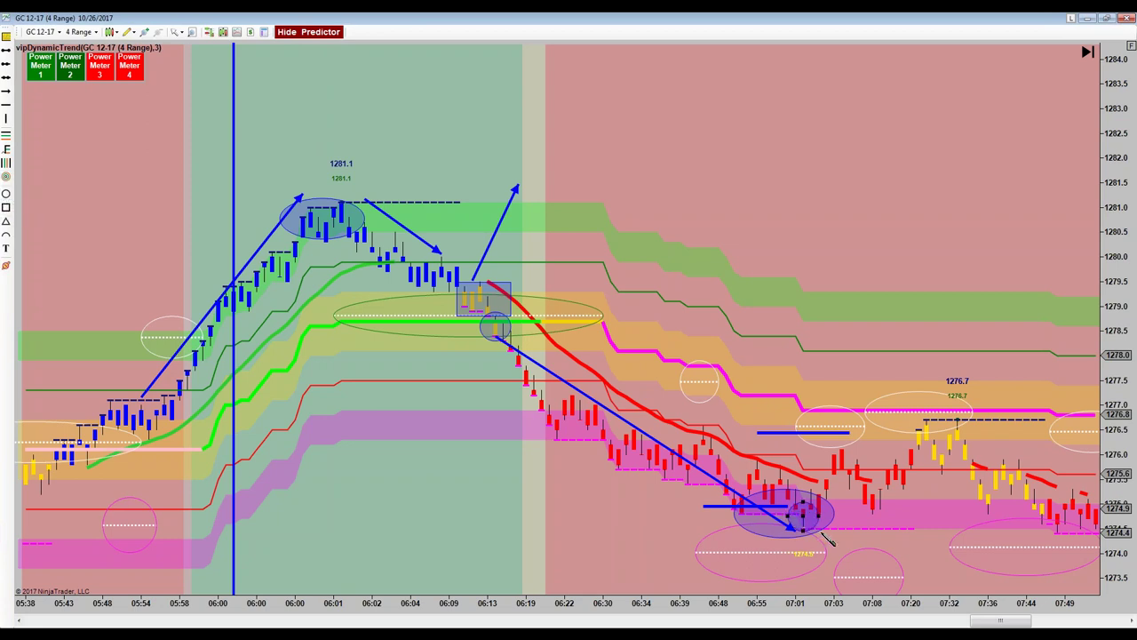
{"action": "left_click_drag", "start_coordinate": [454, 494], "coordinate": [761, 486]}
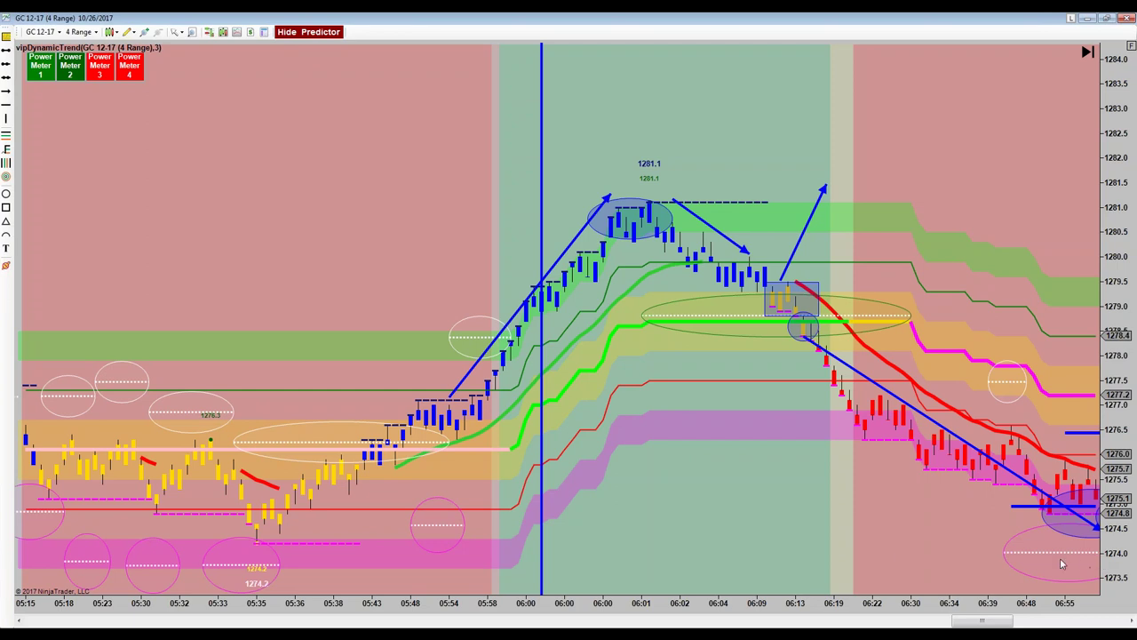
{"action": "left_click_drag", "start_coordinate": [845, 526], "coordinate": [803, 526]}
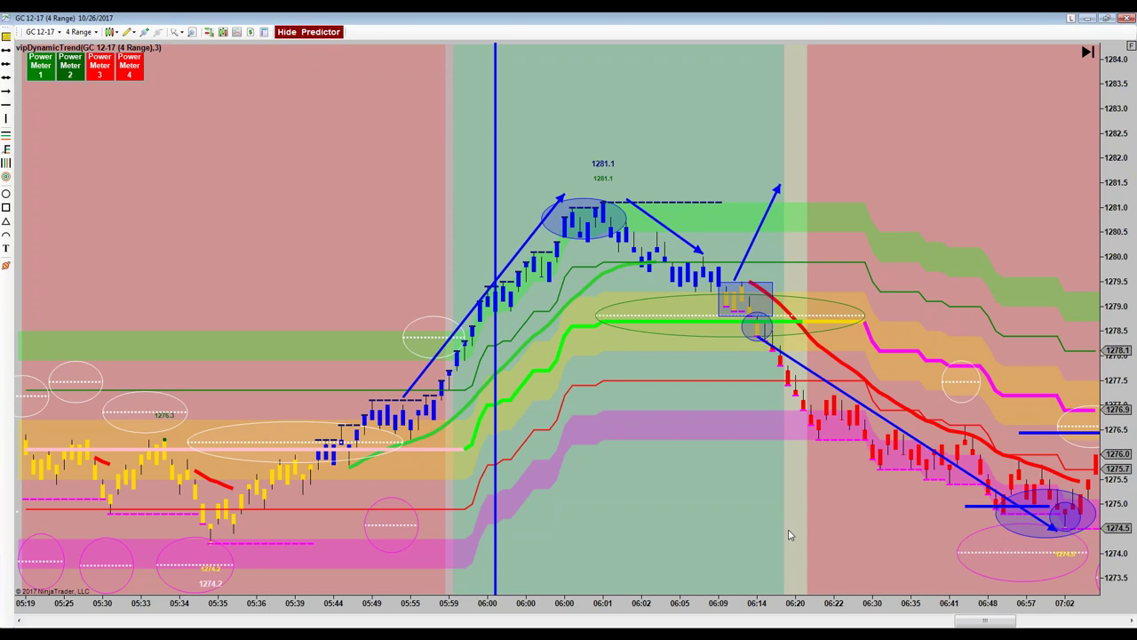
{"action": "left_click_drag", "start_coordinate": [788, 533], "coordinate": [736, 525]}
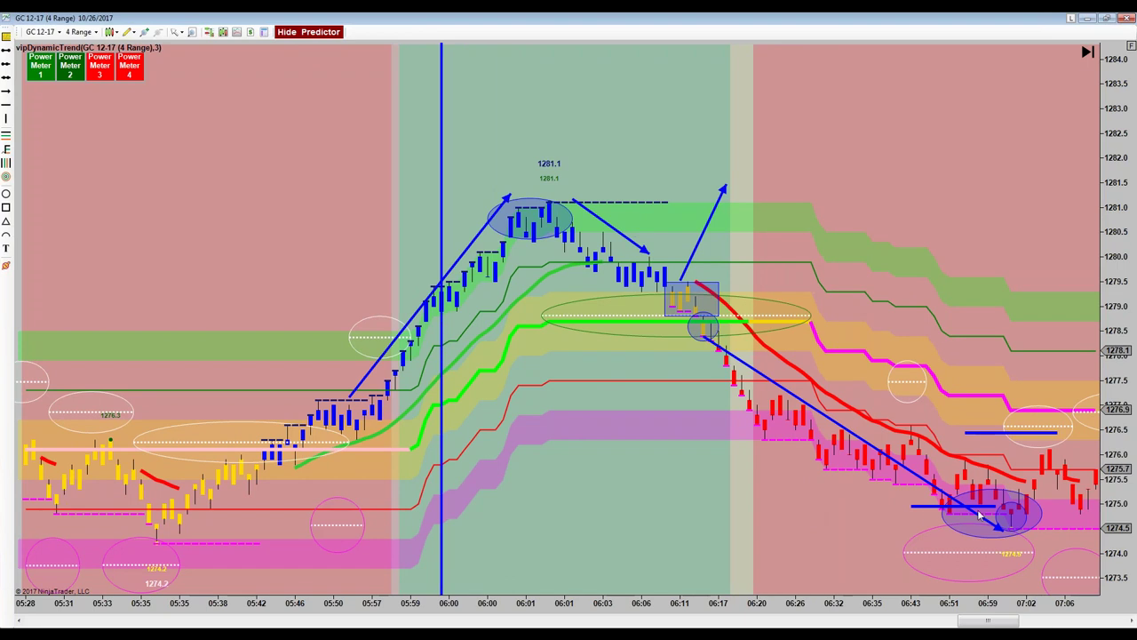
- Shift the short horizontal lines at about 1274.9 and 1276.4 toward later bars, past the 07:00 low
{"action": "left_click_drag", "start_coordinate": [994, 505], "coordinate": [1044, 504]}
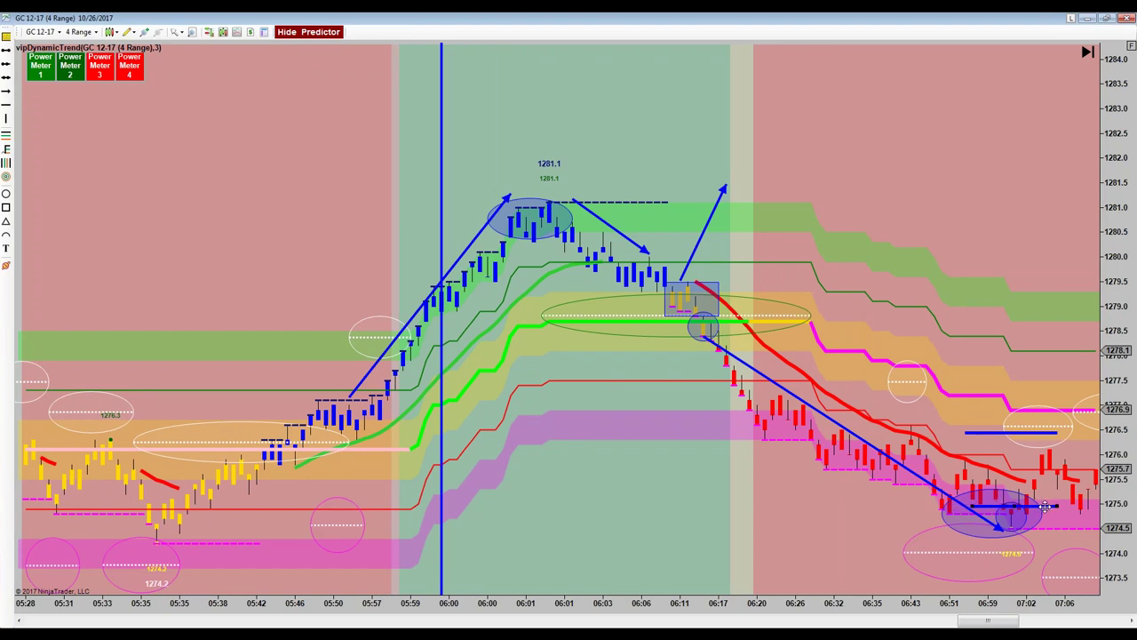
{"action": "left_click_drag", "start_coordinate": [870, 523], "coordinate": [822, 530]}
{"action": "left_click_drag", "start_coordinate": [992, 430], "coordinate": [1039, 436]}
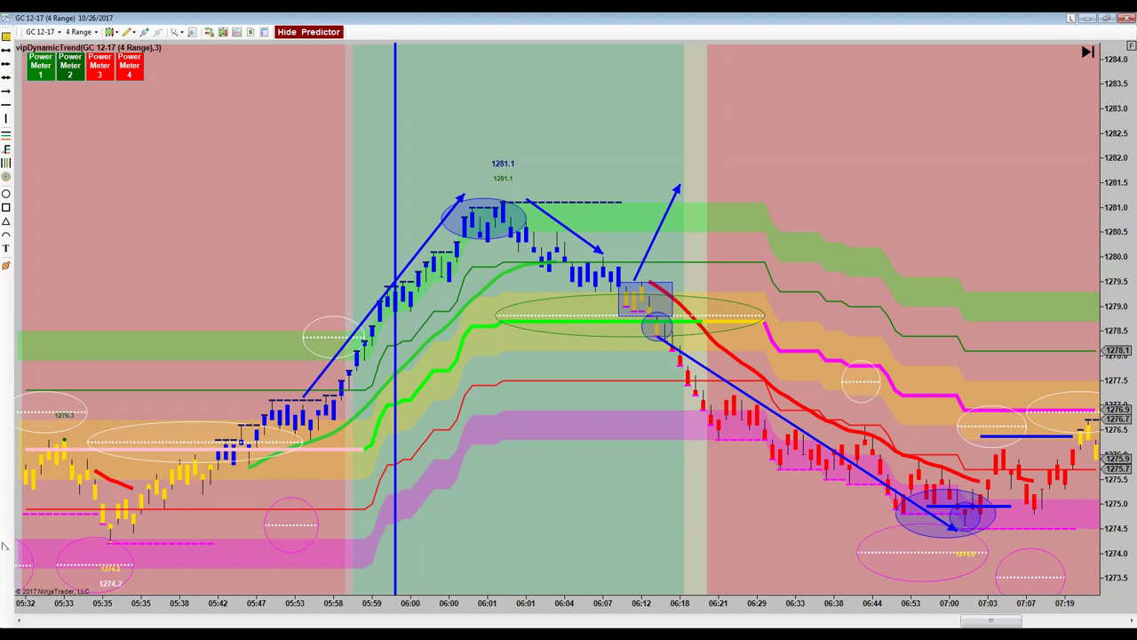
- Draw a small ellipse around the red bars' peak near 06:43 and a short horizontal line above it at about 1276.7
{"action": "left_click", "coordinate": [6, 193]}
{"action": "mouse_move", "coordinate": [849, 422]}
{"action": "left_mouse_down"}
{"action": "mouse_move", "coordinate": [902, 461]}
{"action": "mouse_move", "coordinate": [877, 457]}
{"action": "left_mouse_up"}
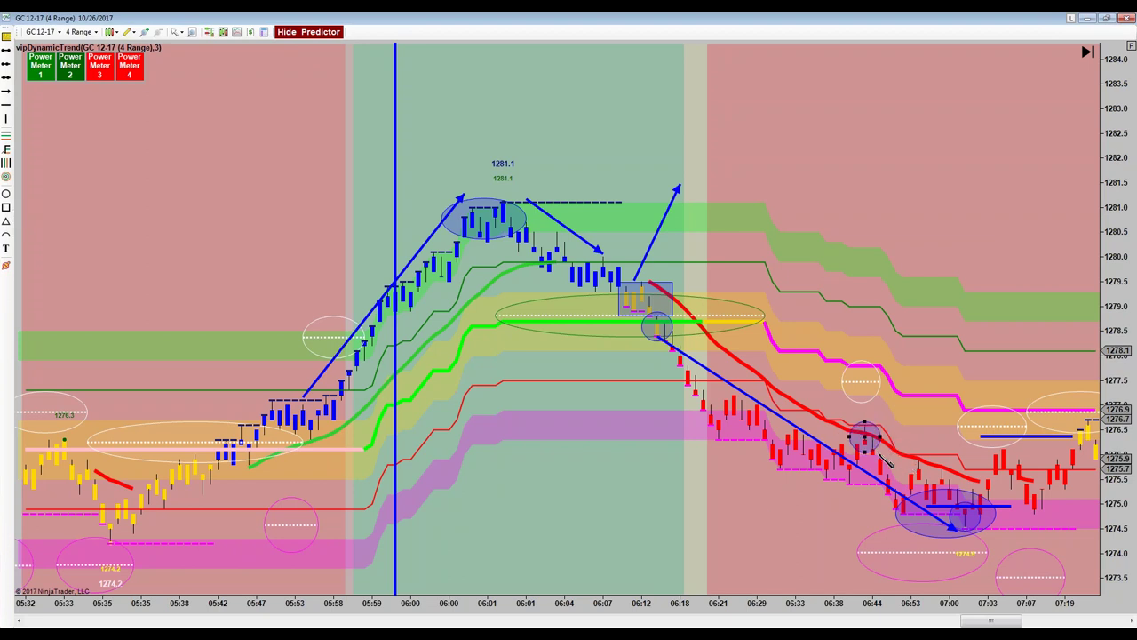
{"action": "left_click", "coordinate": [361, 327]}
{"action": "left_click_drag", "start_coordinate": [847, 419], "coordinate": [895, 419]}
{"action": "left_click", "coordinate": [897, 419]}
- Raise the horizontal line through the large ellipse at the 1274.5 low to about 1275.1
{"action": "left_click", "coordinate": [949, 505]}
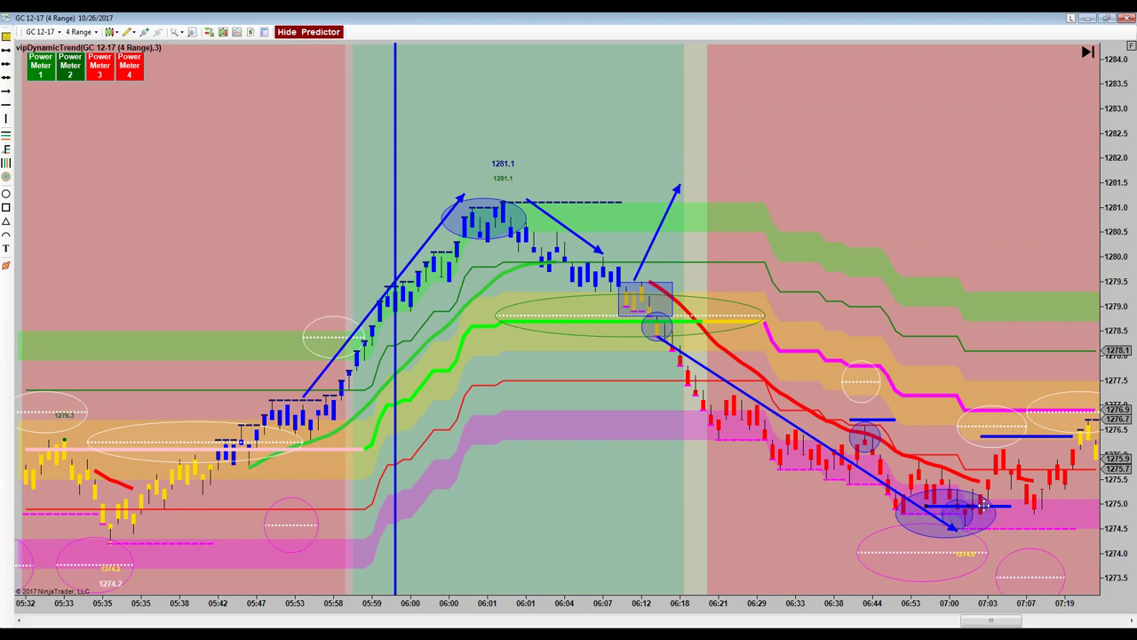
{"action": "left_click_drag", "start_coordinate": [985, 499], "coordinate": [975, 493]}
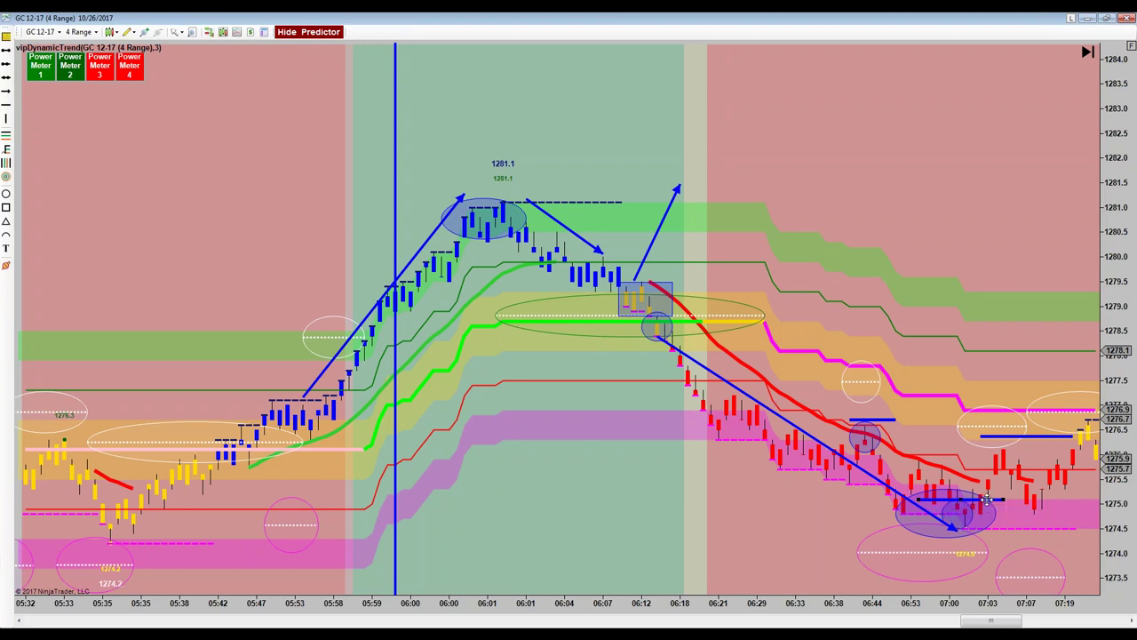
{"action": "left_click", "coordinate": [1045, 434]}
- Draw a rectangle around the small ellipse at the 06:43 peak and another around the yellow bars near 07:19
{"action": "left_click", "coordinate": [6, 210]}
{"action": "left_click", "coordinate": [855, 430]}
{"action": "left_click", "coordinate": [896, 455]}
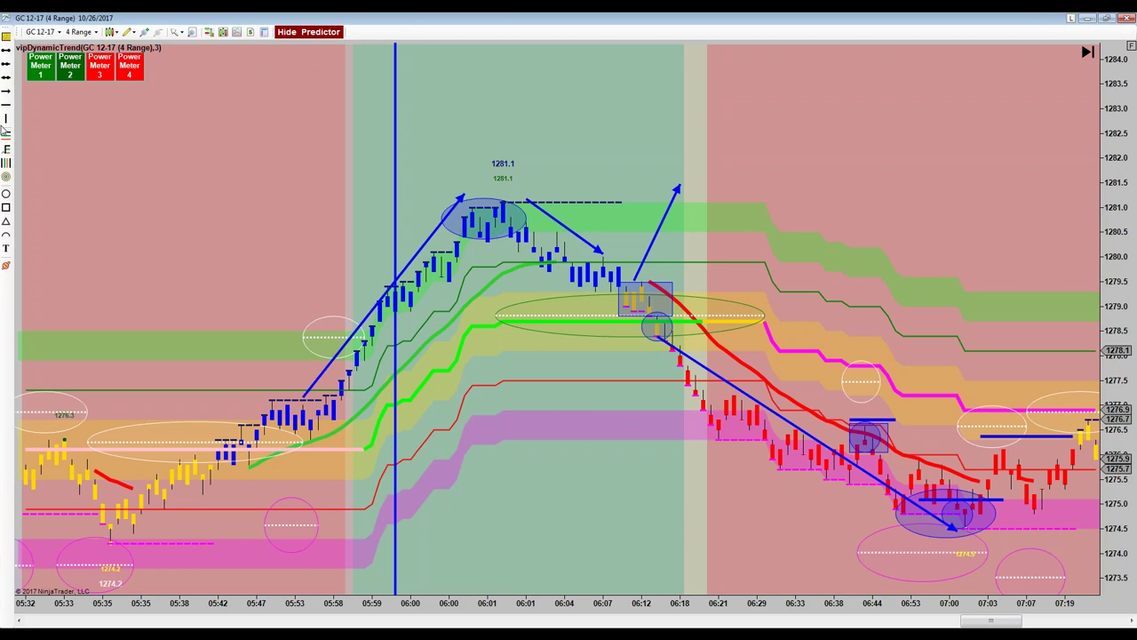
{"action": "left_click", "coordinate": [5, 208]}
{"action": "left_click_drag", "start_coordinate": [1065, 411], "coordinate": [1098, 449]}
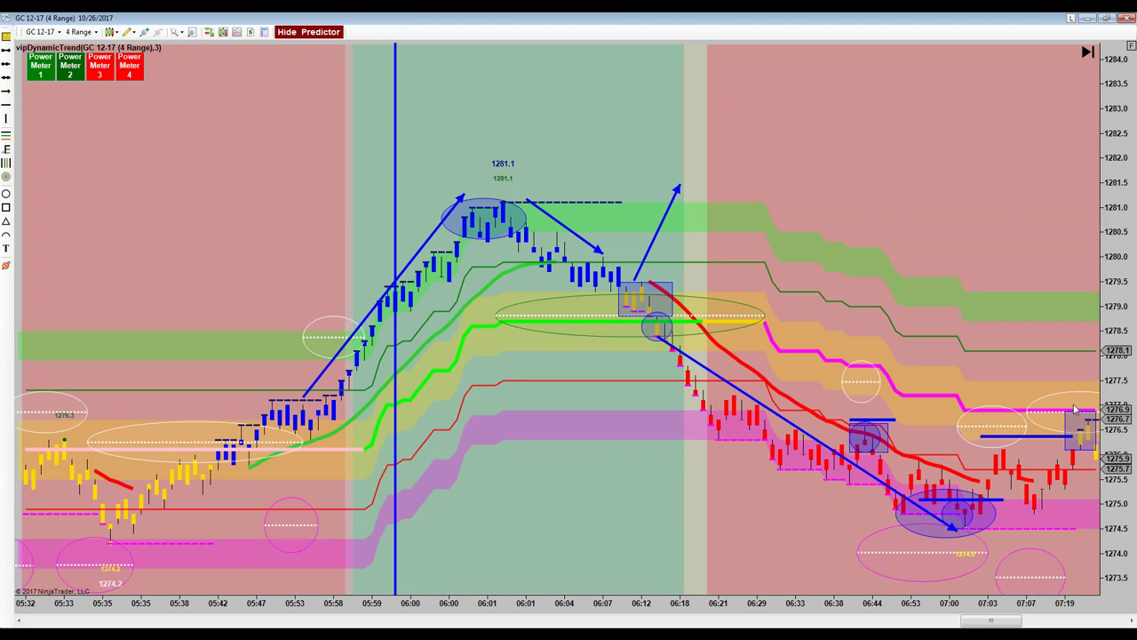
{"action": "left_click_drag", "start_coordinate": [1081, 405], "coordinate": [1072, 406]}
- Lower the falling arrow after the 1281.1 peak to the yellow bars' rectangle and shift the long falling arrow toward earlier bars
{"action": "left_click_drag", "start_coordinate": [604, 254], "coordinate": [611, 310]}
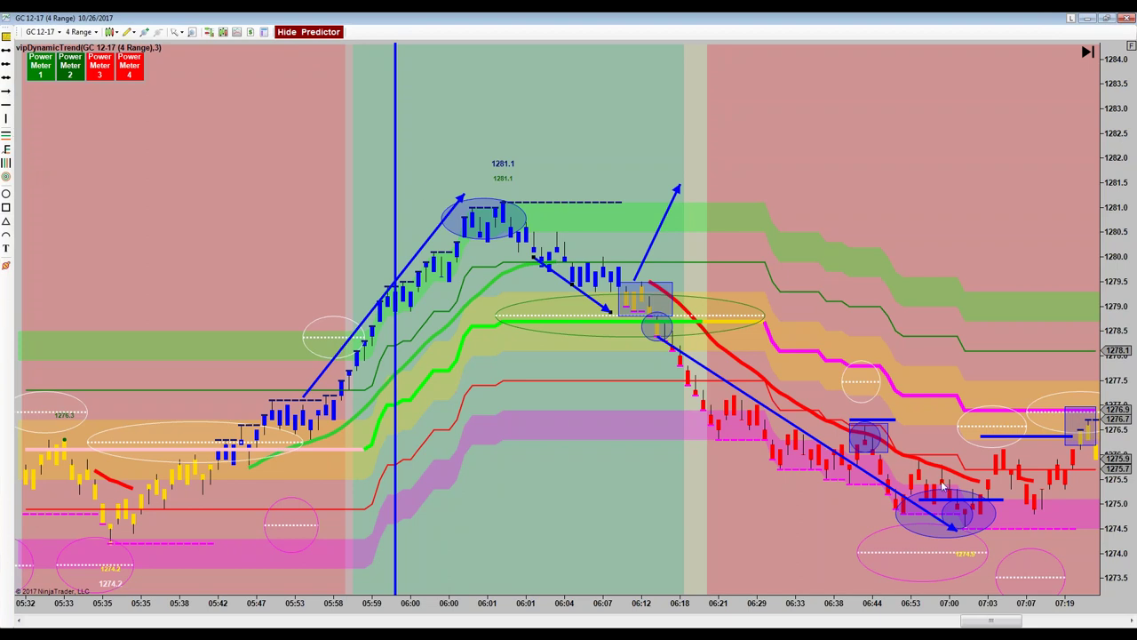
{"action": "left_click_drag", "start_coordinate": [823, 447], "coordinate": [774, 451]}
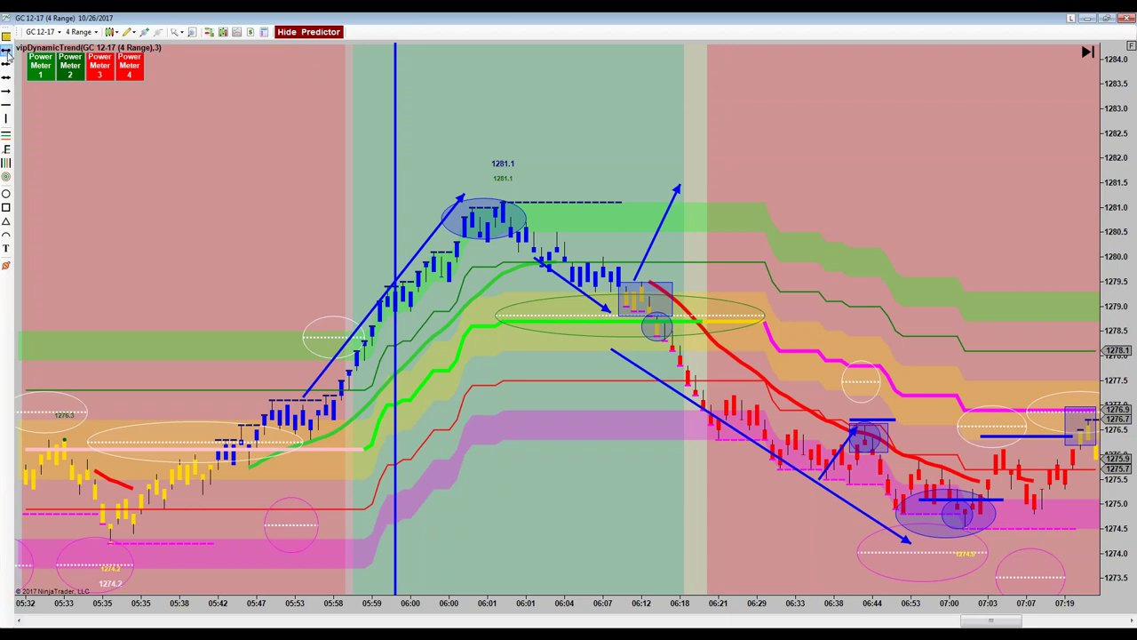
- Draw a short horizontal line at about 1275.4 under the bars before 06:44 and a short falling arrow from the peak's rectangle
{"action": "left_click", "coordinate": [881, 478]}
{"action": "left_click_drag", "start_coordinate": [858, 479], "coordinate": [834, 483]}
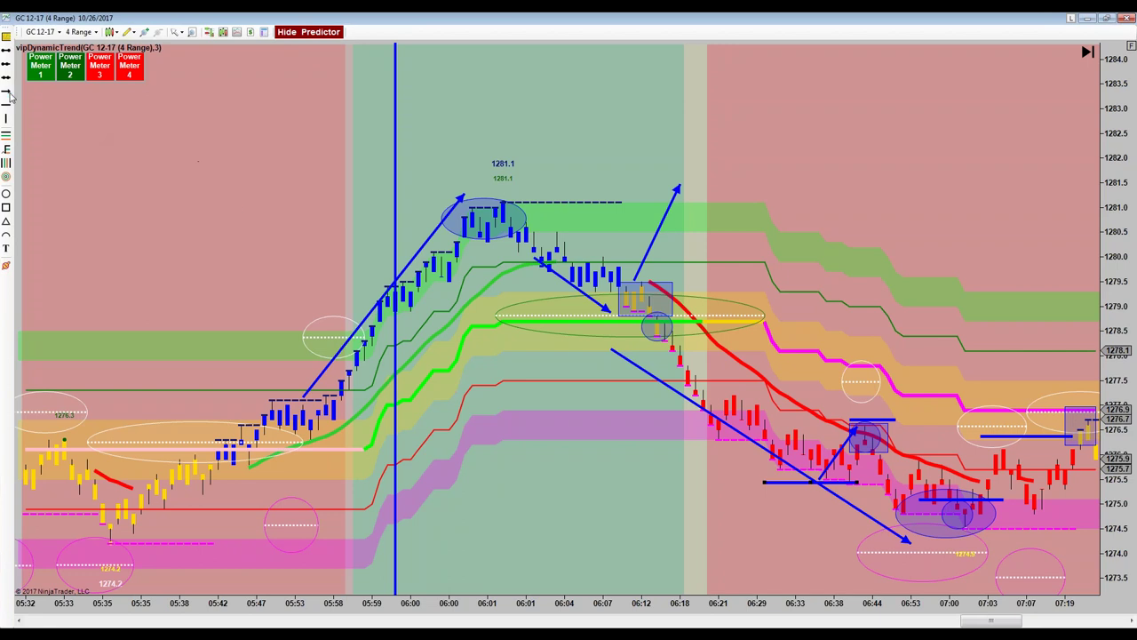
{"action": "left_click", "coordinate": [866, 457]}
{"action": "left_click", "coordinate": [887, 496]}
- Draw a rising arrow from the 07:03 bars toward the last rectangle and lower the horizontal line at the low to about 1274.9
{"action": "left_click_drag", "start_coordinate": [984, 504], "coordinate": [1058, 415]}
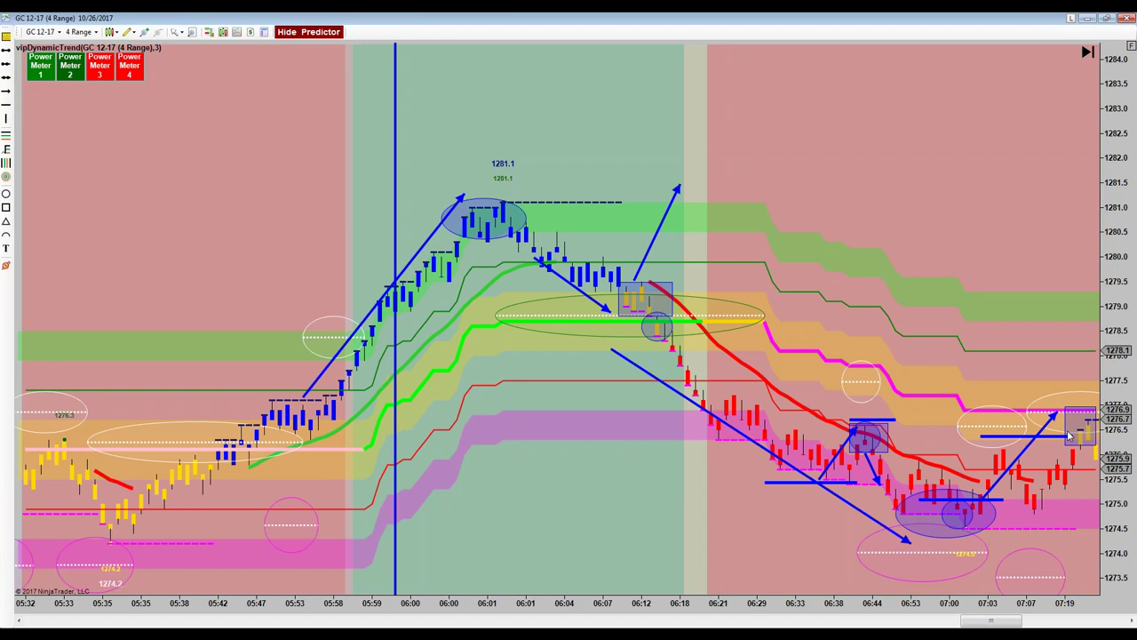
{"action": "left_click", "coordinate": [952, 509]}
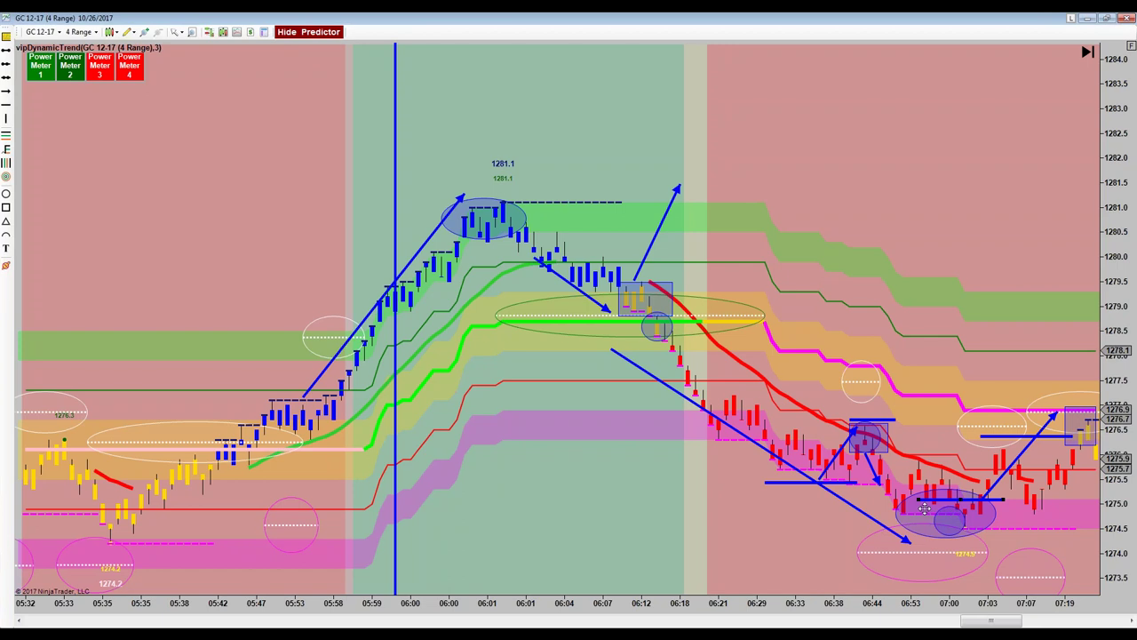
{"action": "left_click_drag", "start_coordinate": [926, 508], "coordinate": [861, 508]}
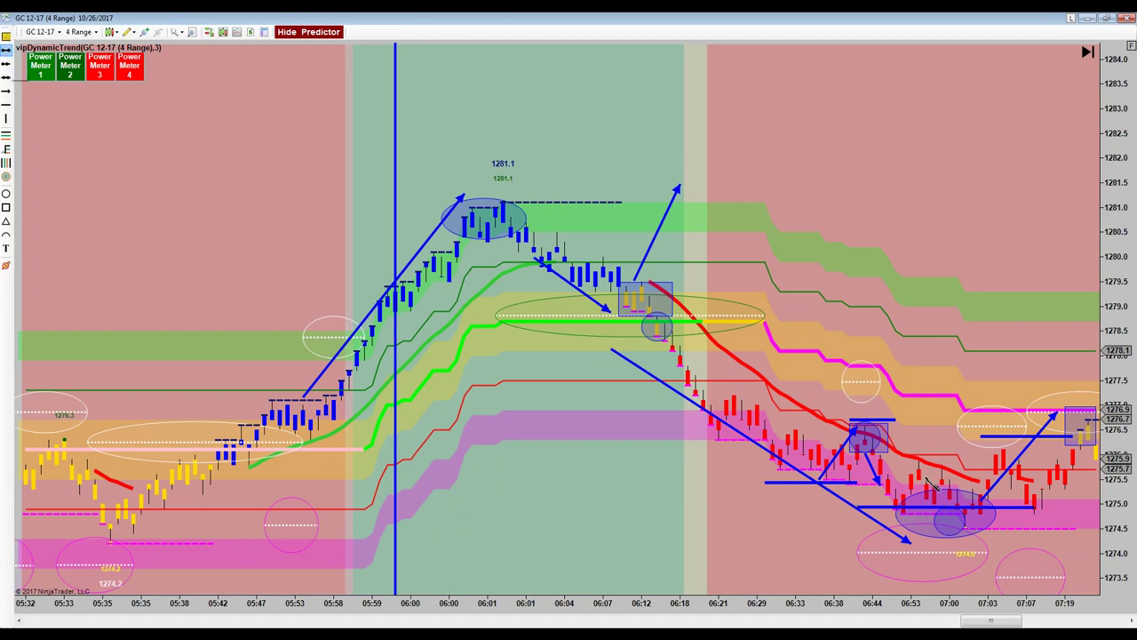
- Draw a short horizontal line at about 1277.0 over the last rectangle and move the rising arrow to start at the low's small ellipse
{"action": "left_click", "coordinate": [1100, 402]}
{"action": "left_click_drag", "start_coordinate": [1071, 407], "coordinate": [1002, 467]}
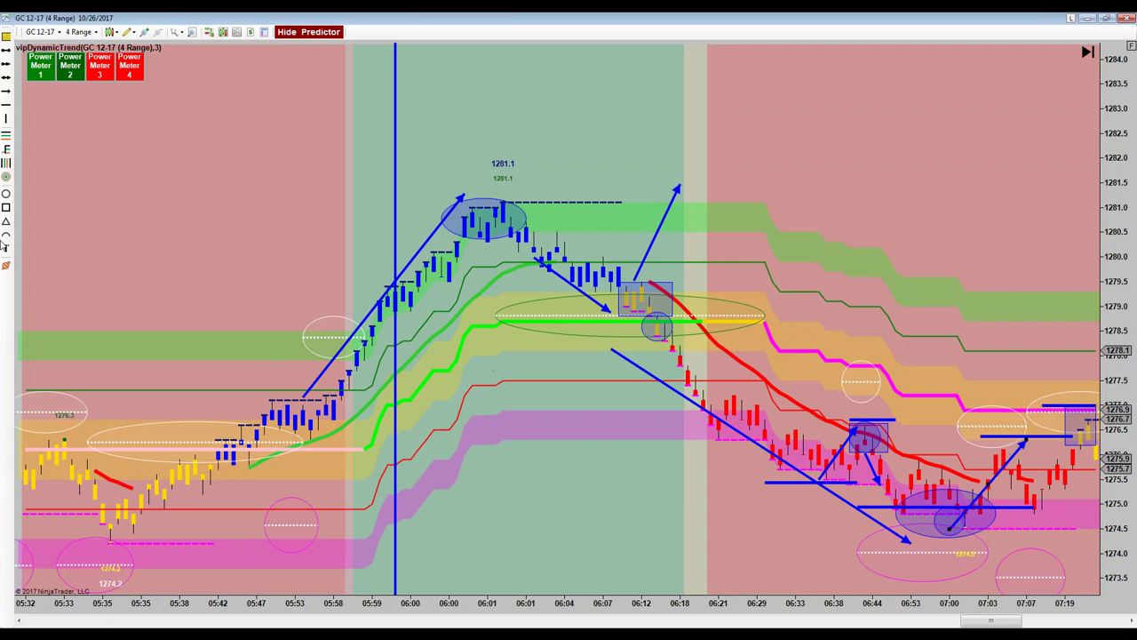
- Draw a short rising arrow from the 1276.4 line to the 1276.9 level and a falling arrow from the last rectangle to about 1274.4
{"action": "left_click", "coordinate": [6, 90]}
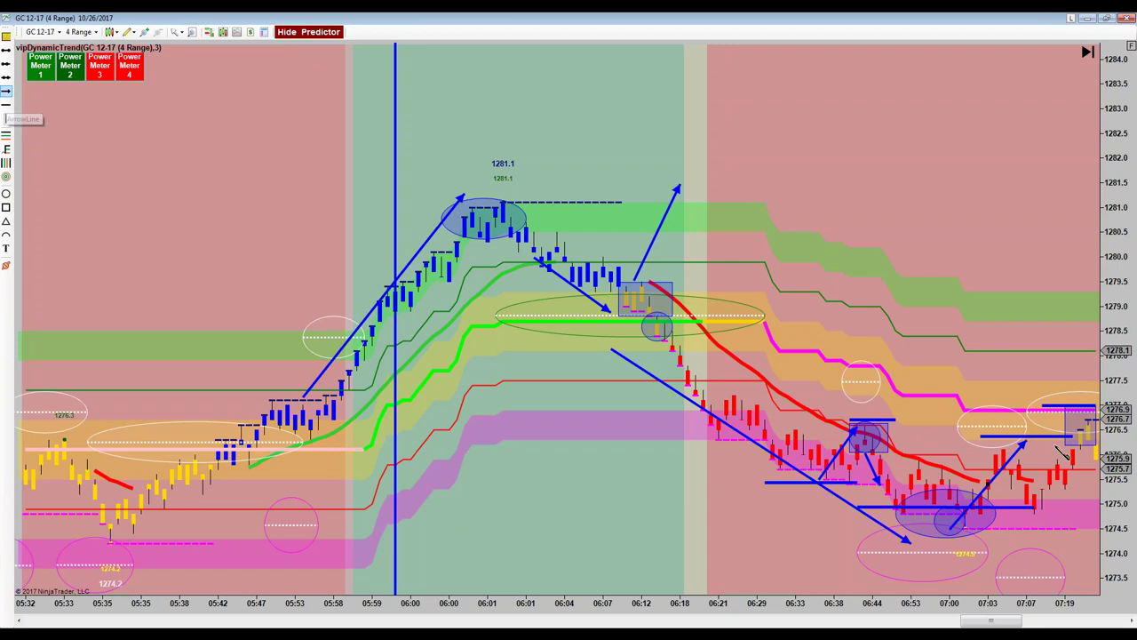
{"action": "left_click", "coordinate": [1042, 430]}
{"action": "left_click", "coordinate": [1056, 409]}
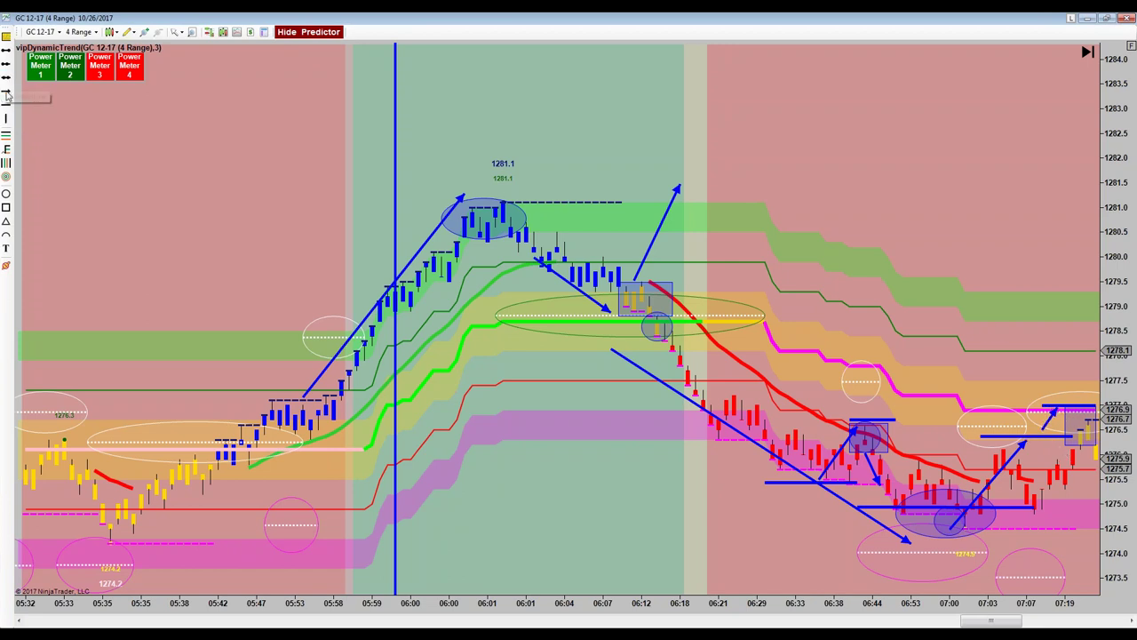
{"action": "left_click", "coordinate": [1065, 442]}
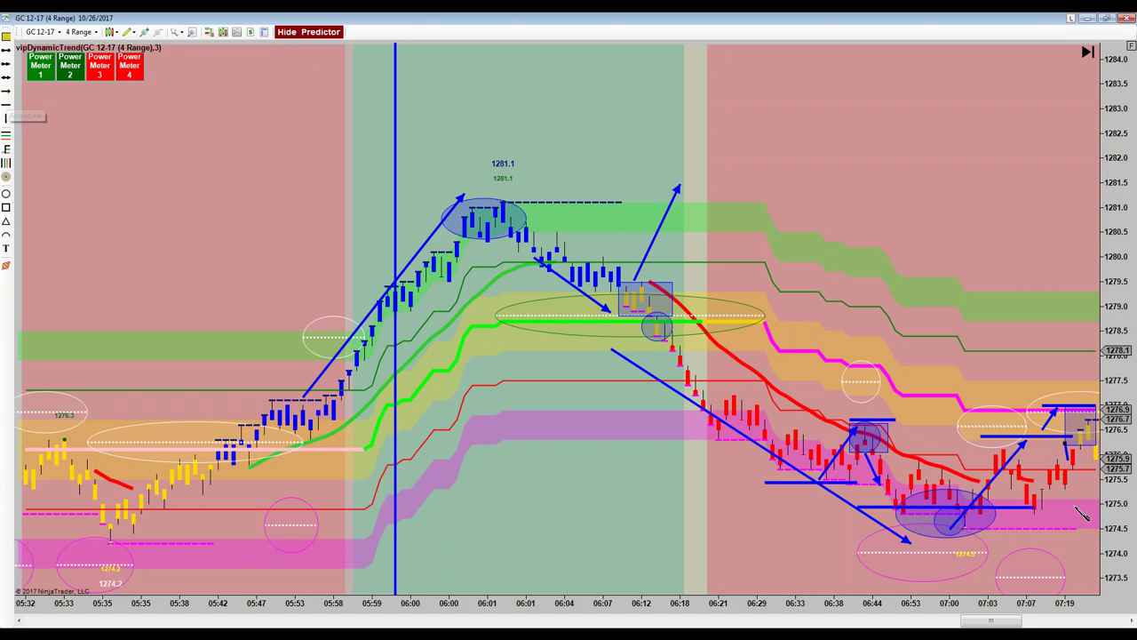
{"action": "left_click", "coordinate": [1094, 532]}
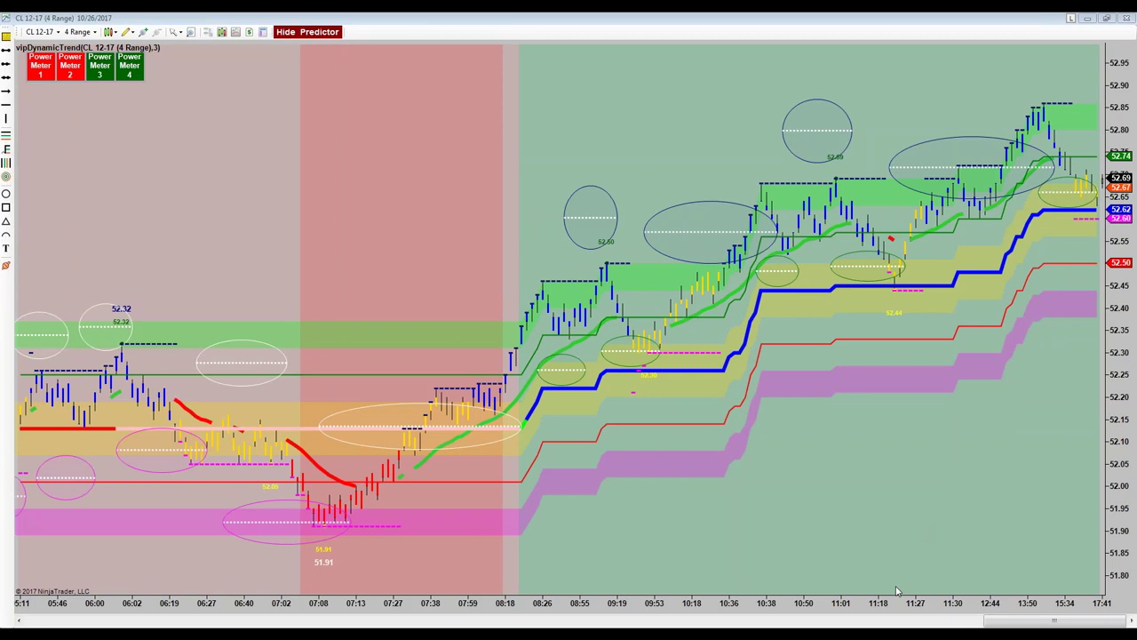
- On the CL 12-17 chart, draw a rectangle around the latest bars at about 52.63 to 52.70 and a rising arrow to about 52.94
{"action": "left_click_drag", "start_coordinate": [848, 617], "coordinate": [704, 627]}
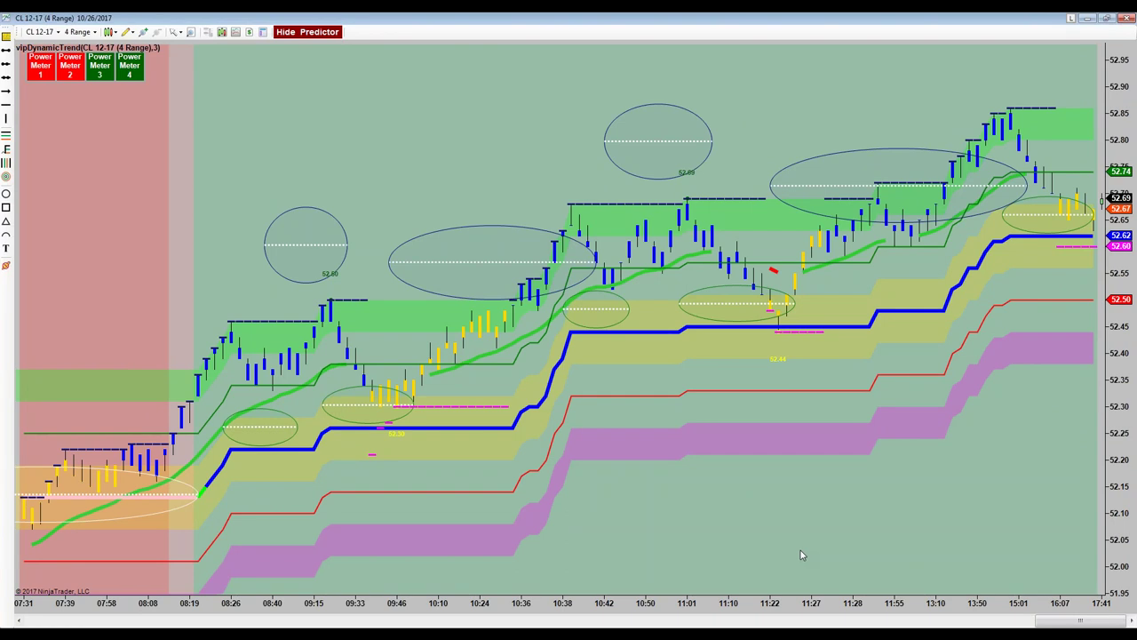
{"action": "left_click_drag", "start_coordinate": [773, 94], "coordinate": [708, 110]}
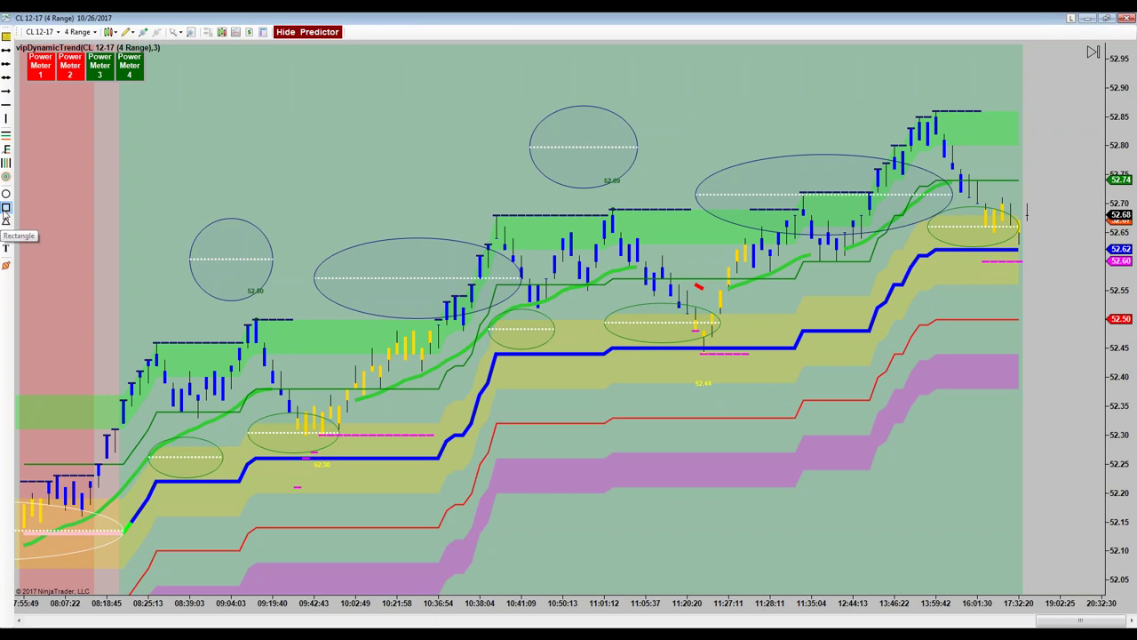
{"action": "left_click", "coordinate": [977, 201]}
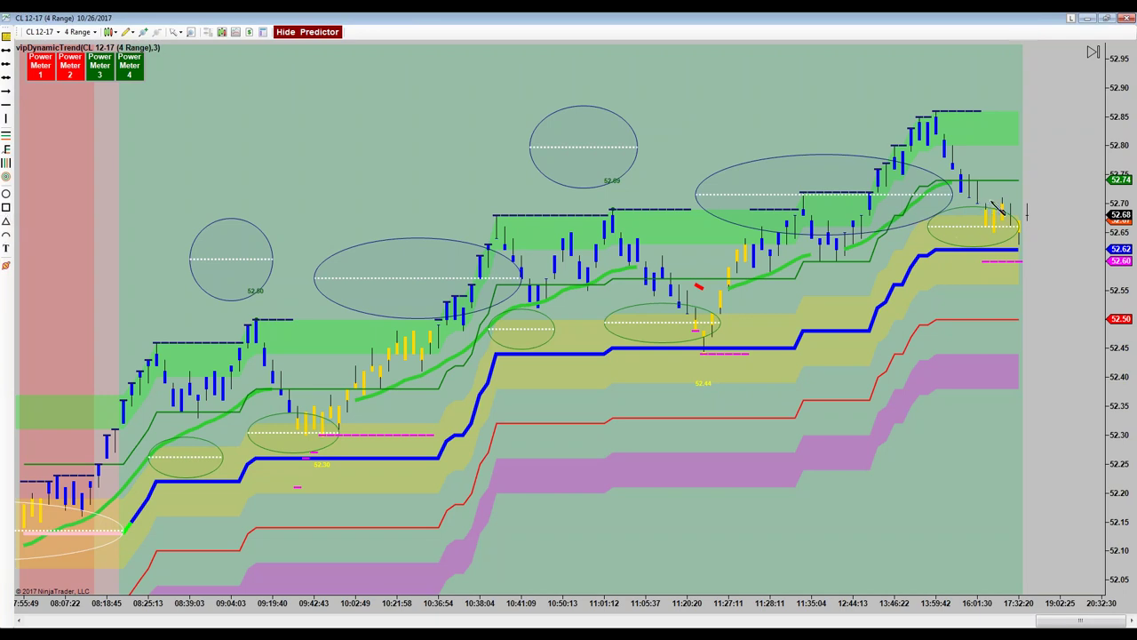
{"action": "left_click", "coordinate": [1059, 246]}
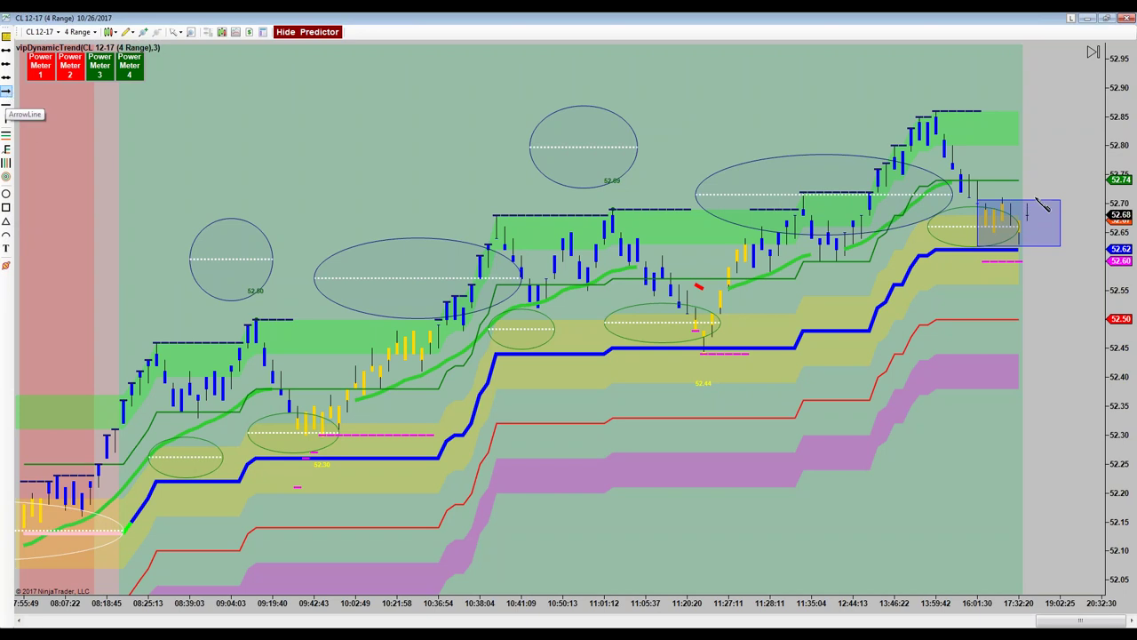
{"action": "left_click", "coordinate": [1075, 68]}
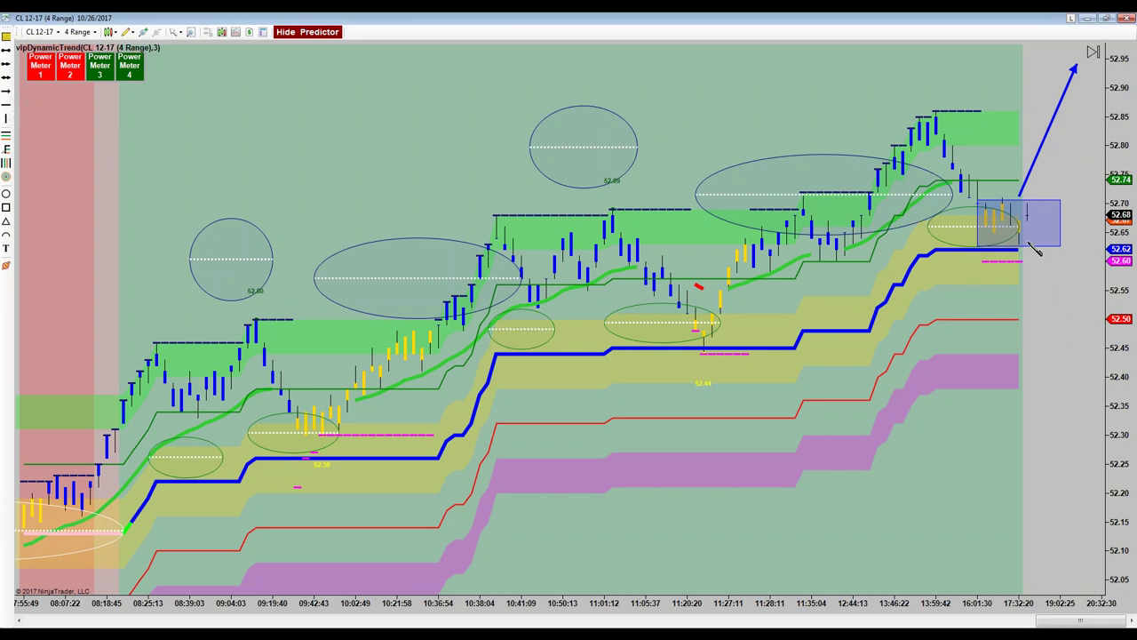
- Draw two short vertical lines as simulated bars after the last bar, from about 52.64 down to about 52.60 and 52.56
{"action": "mouse_move", "coordinate": [1025, 238]}
{"action": "left_mouse_down"}
{"action": "mouse_move", "coordinate": [1051, 267]}
{"action": "mouse_move", "coordinate": [1059, 259]}
{"action": "left_mouse_up"}
{"action": "left_click_drag", "start_coordinate": [1026, 235], "coordinate": [1033, 271]}
{"action": "left_click", "coordinate": [5, 79]}
{"action": "left_click_drag", "start_coordinate": [1035, 238], "coordinate": [1035, 286]}
{"action": "scroll", "coordinate": [715, 107], "scroll_direction": "down", "scroll_amount": 5}
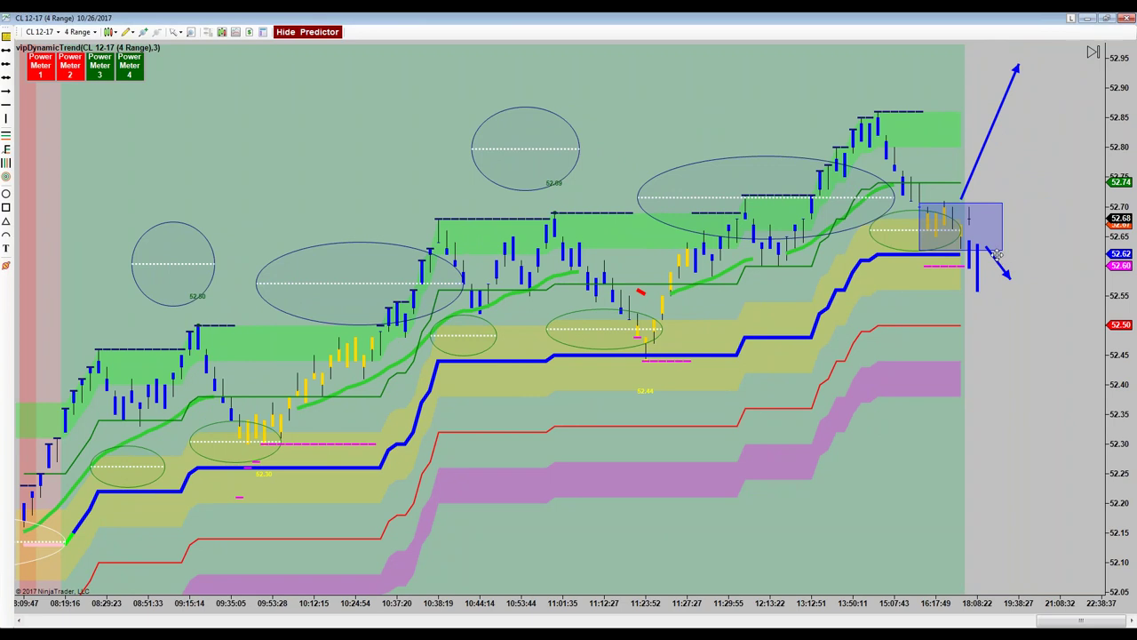
- Extend the short falling arrow beside the simulated bars to about 52.51 and draw a rising arrow from its tip to about 52.65
{"action": "left_click", "coordinate": [1009, 281]}
{"action": "left_click_drag", "start_coordinate": [1010, 281], "coordinate": [1001, 317]}
{"action": "left_click", "coordinate": [6, 91]}
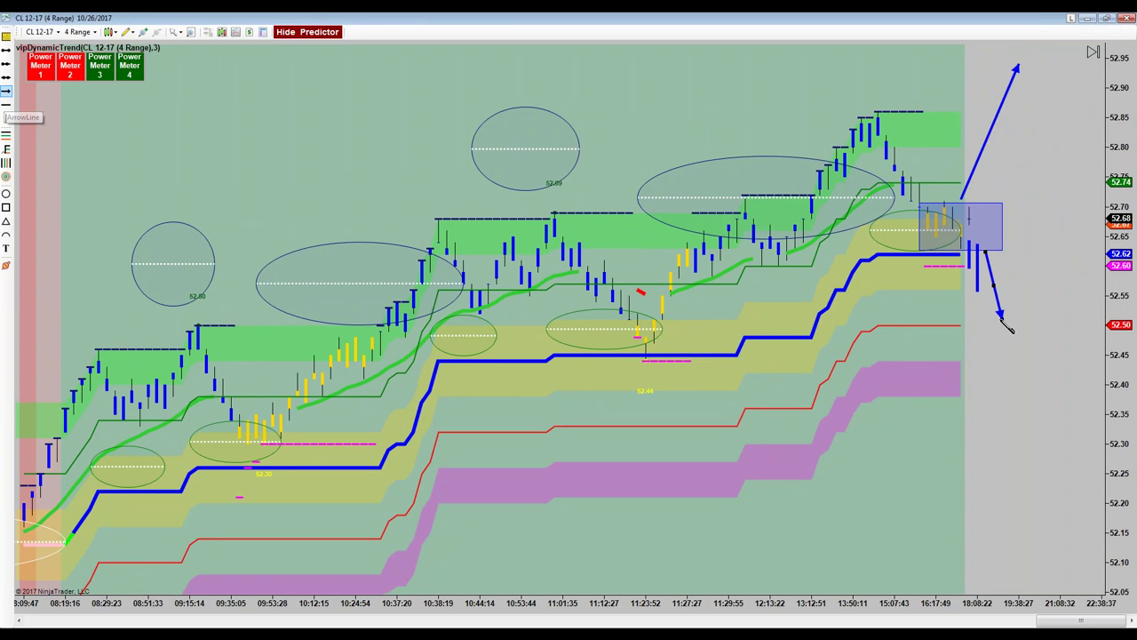
{"action": "left_click", "coordinate": [1001, 317]}
{"action": "left_click", "coordinate": [1038, 238]}
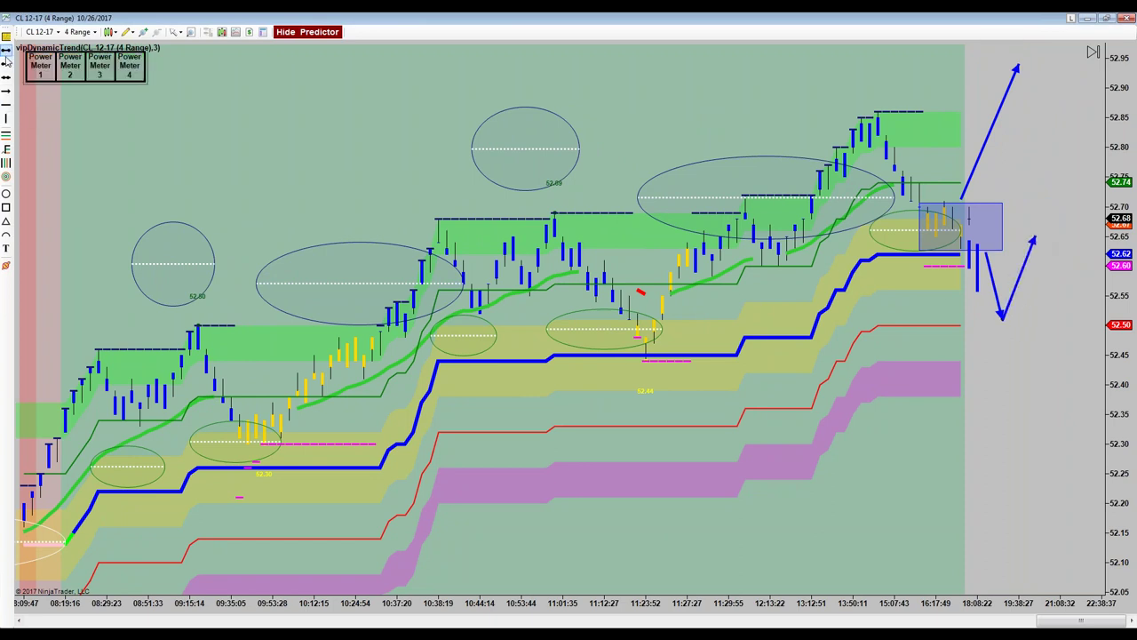
- Draw a second, longer falling arrow from about 52.63 beside the rising arrow's tip down to about 52.42
{"action": "left_click", "coordinate": [6, 91]}
{"action": "left_click", "coordinate": [1045, 249]}
{"action": "left_click", "coordinate": [1092, 373]}
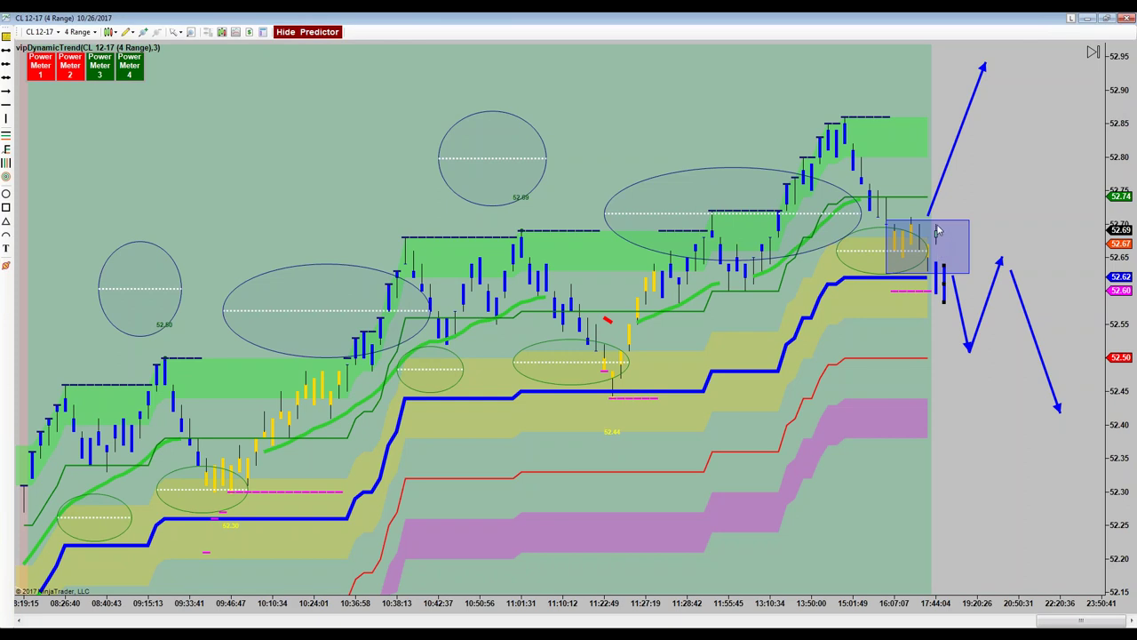
- Draw a short vertical line as a simulated bar at about 52.69 to 52.72 on the rectangle's upper edge and an ellipse around it
{"action": "left_click_drag", "start_coordinate": [935, 192], "coordinate": [901, 190]}
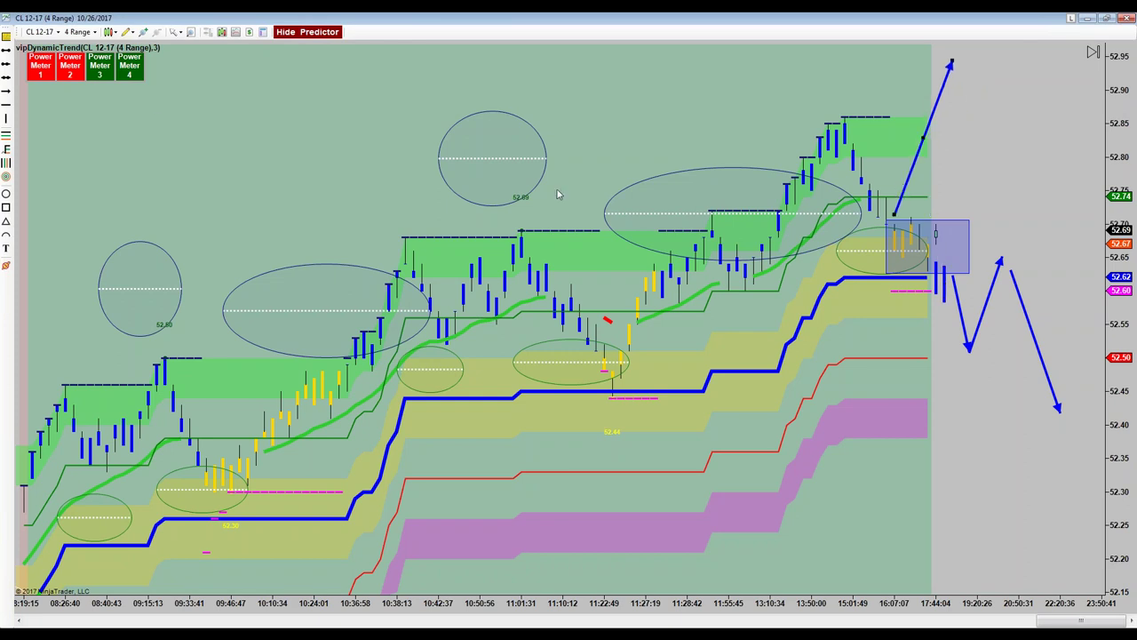
{"action": "left_click", "coordinate": [6, 51]}
{"action": "left_click_drag", "start_coordinate": [953, 211], "coordinate": [953, 232]}
{"action": "left_click", "coordinate": [6, 195]}
{"action": "left_click_drag", "start_coordinate": [934, 206], "coordinate": [969, 223]}
{"action": "left_click", "coordinate": [965, 225]}
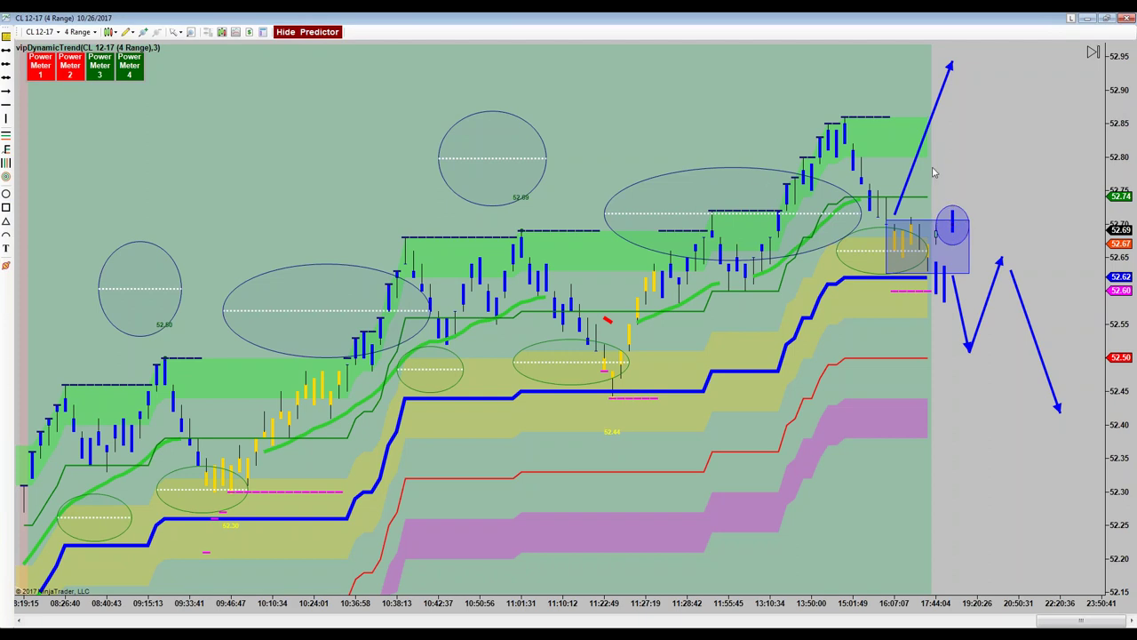
- Move the long rising arrow onto the new ellipse with its tip at about 52.85 and draw a horizontal line at that level
{"action": "left_click_drag", "start_coordinate": [920, 147], "coordinate": [975, 142]}
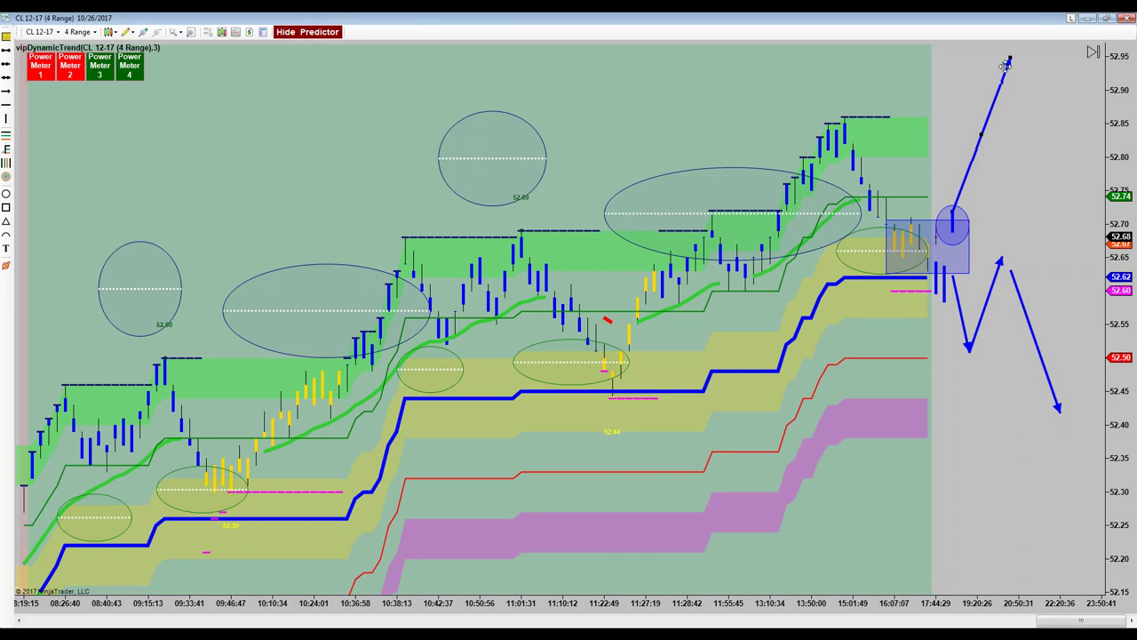
{"action": "left_click_drag", "start_coordinate": [1006, 64], "coordinate": [985, 115]}
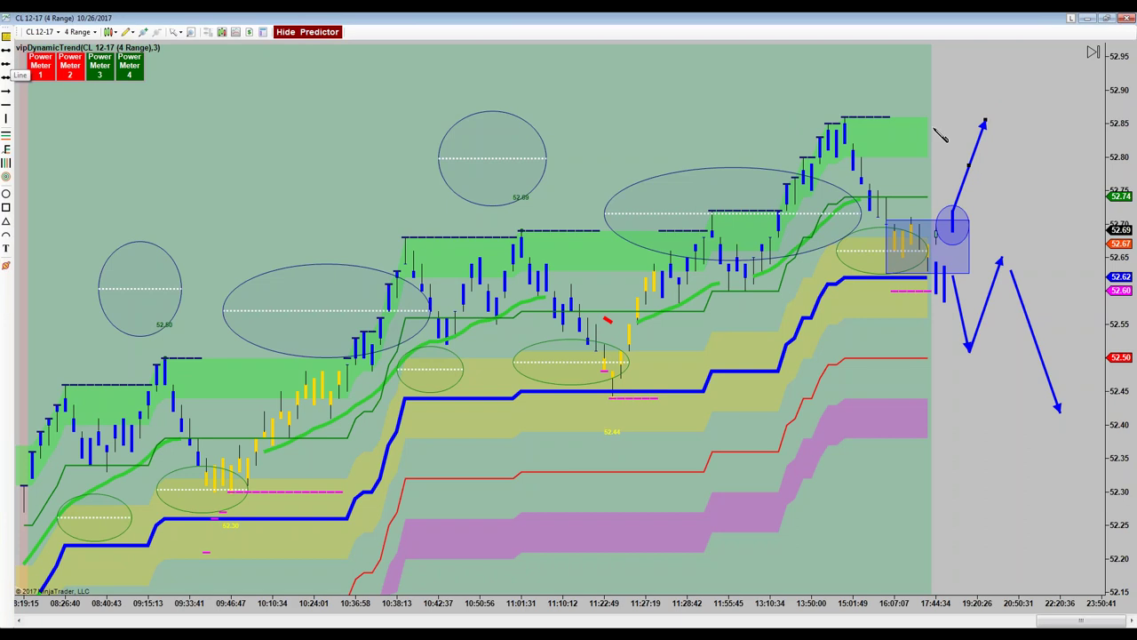
{"action": "left_click_drag", "start_coordinate": [778, 121], "coordinate": [969, 121]}
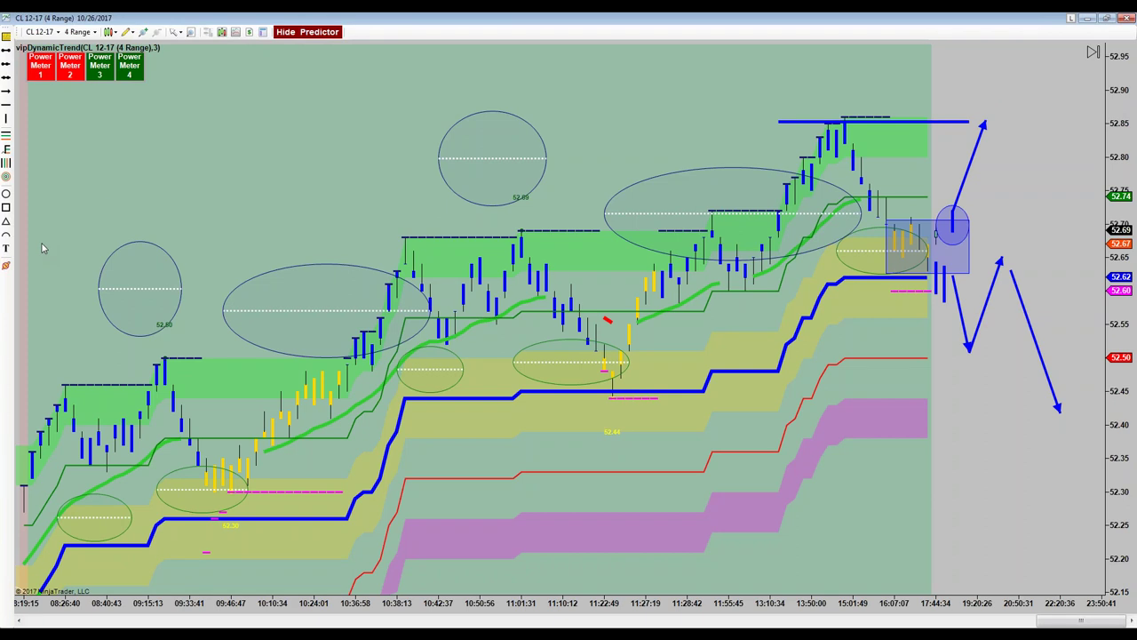
- Draw a rectangle around the two lower simulated bars, from about 52.65 down to 52.59
{"action": "left_click", "coordinate": [6, 207]}
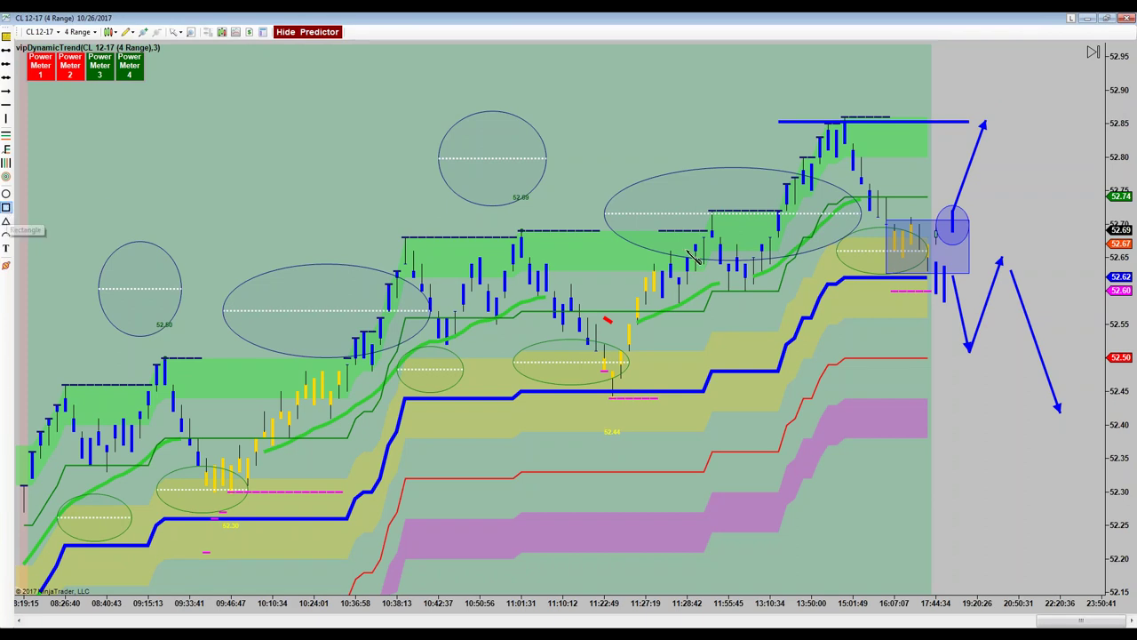
{"action": "left_click", "coordinate": [928, 251]}
{"action": "left_click", "coordinate": [984, 295]}
{"action": "left_click", "coordinate": [995, 303]}
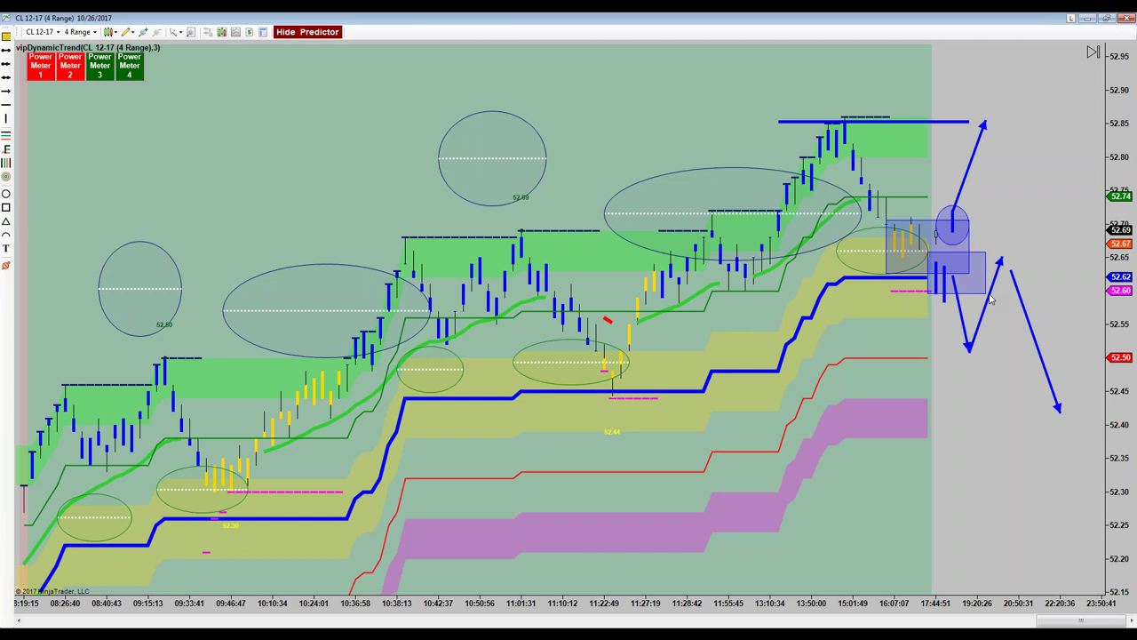
{"action": "left_click", "coordinate": [968, 255]}
{"action": "left_click_drag", "start_coordinate": [968, 255], "coordinate": [968, 258]}
- Extend the rising arrow from the ellipse beyond the 52.85 line to about 52.93
{"action": "left_click", "coordinate": [984, 124]}
{"action": "left_click_drag", "start_coordinate": [996, 108], "coordinate": [1009, 72]}
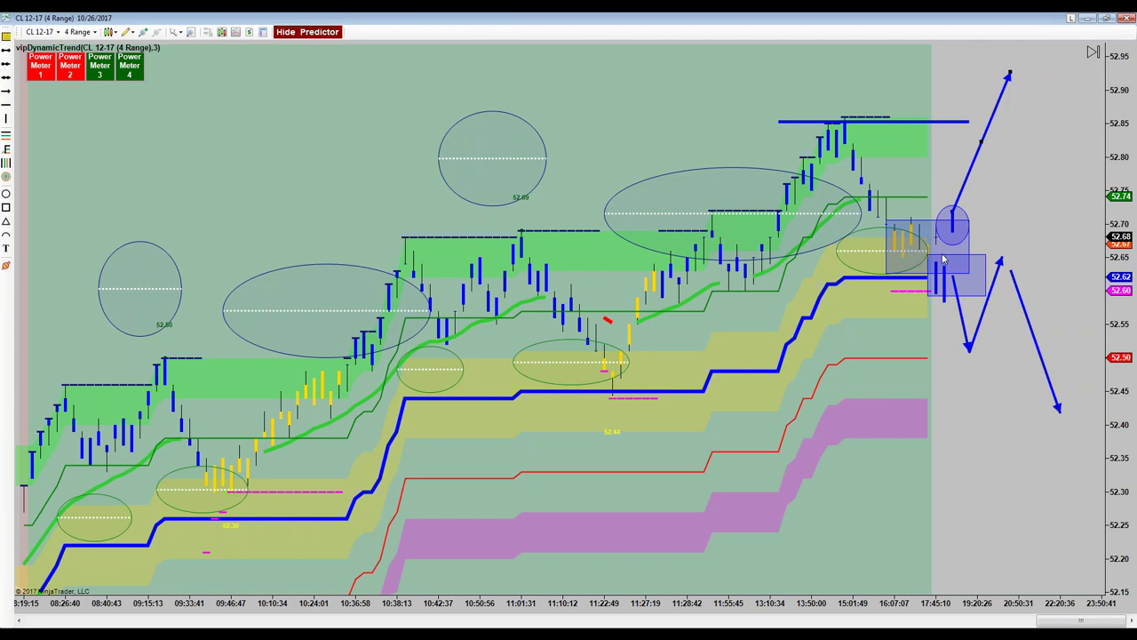
- Draw a rectangle around the bars before 08:19, from about 52.24 down to 52.14, and a rising arrow below it from about 52.08 to 52.16
{"action": "left_click_drag", "start_coordinate": [655, 112], "coordinate": [688, 113]}
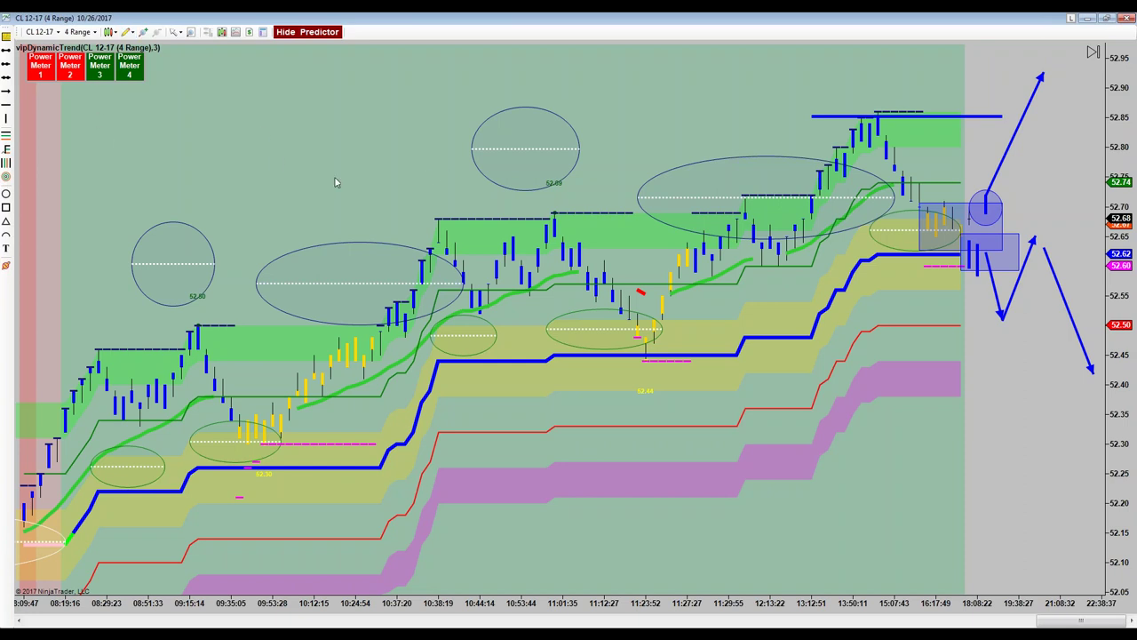
{"action": "scroll", "coordinate": [205, 354], "scroll_direction": "down", "scroll_amount": 1}
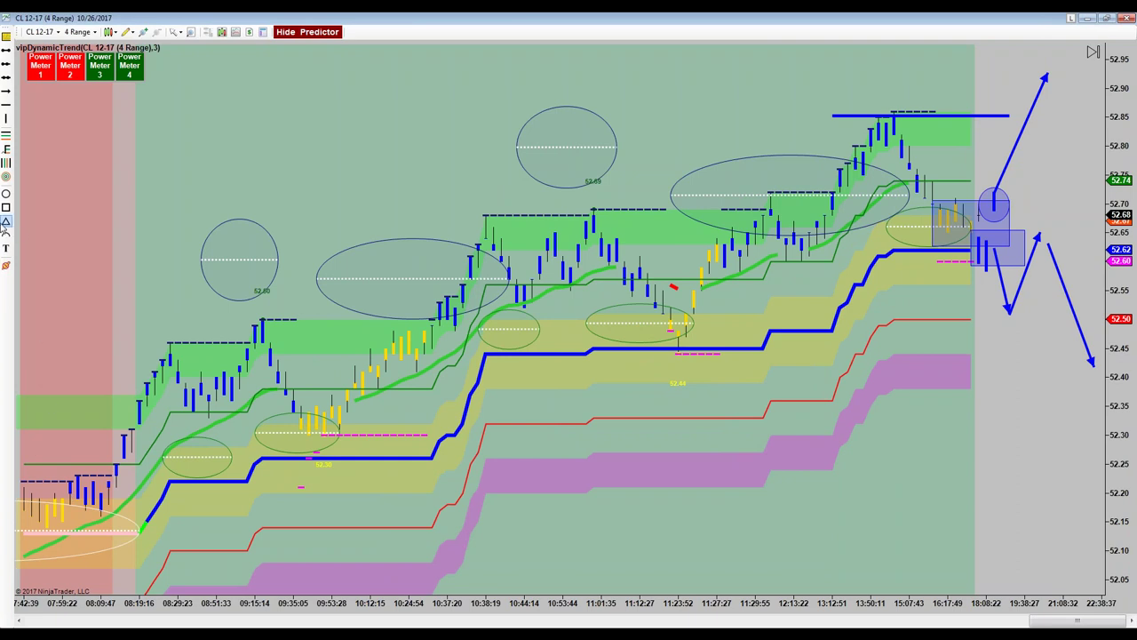
{"action": "left_click", "coordinate": [5, 207]}
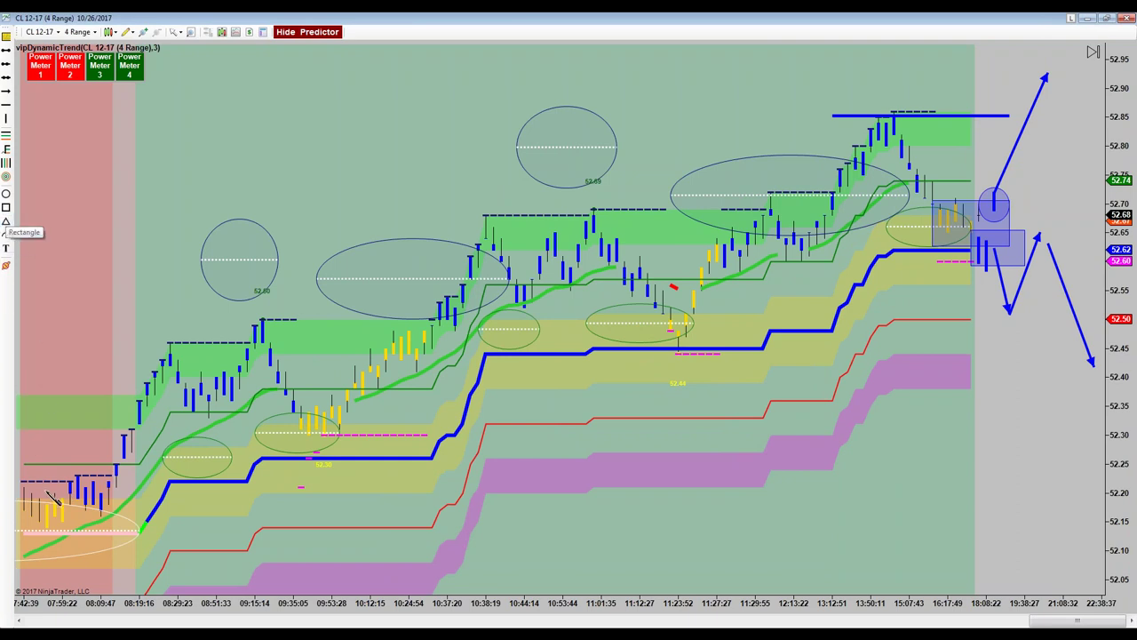
{"action": "left_click_drag", "start_coordinate": [16, 472], "coordinate": [110, 525]}
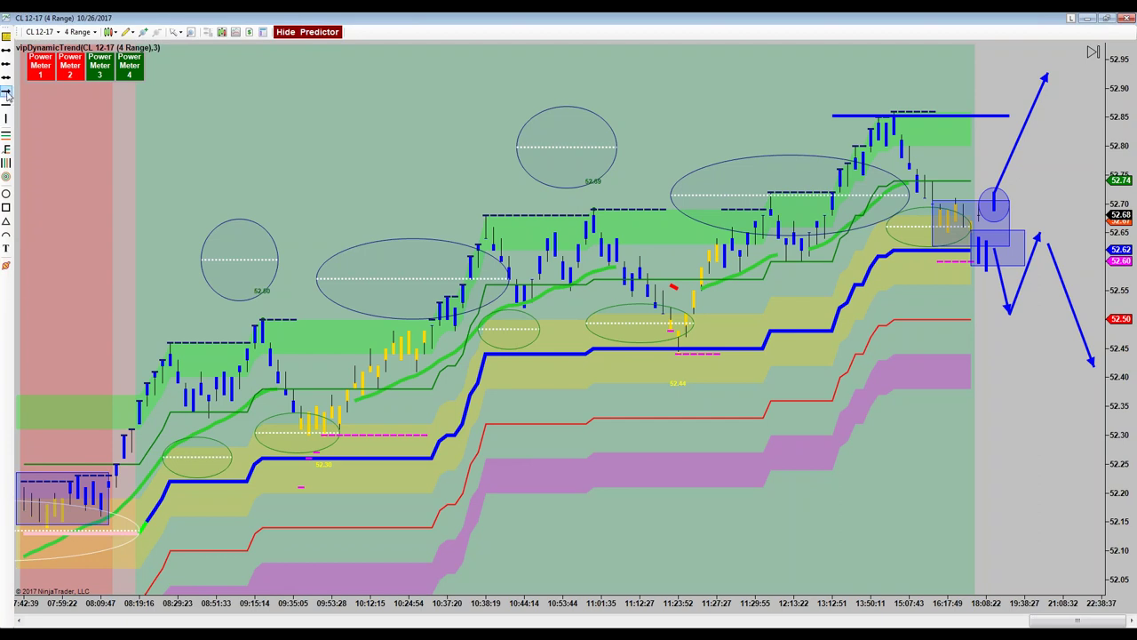
{"action": "left_click", "coordinate": [49, 561]}
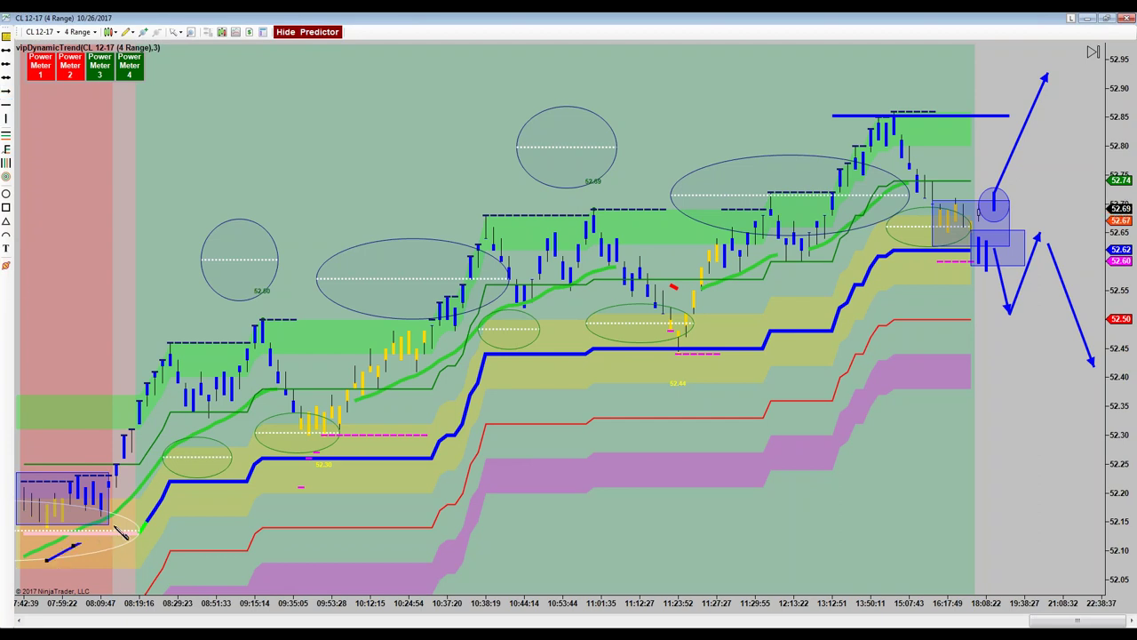
{"action": "left_click", "coordinate": [120, 513]}
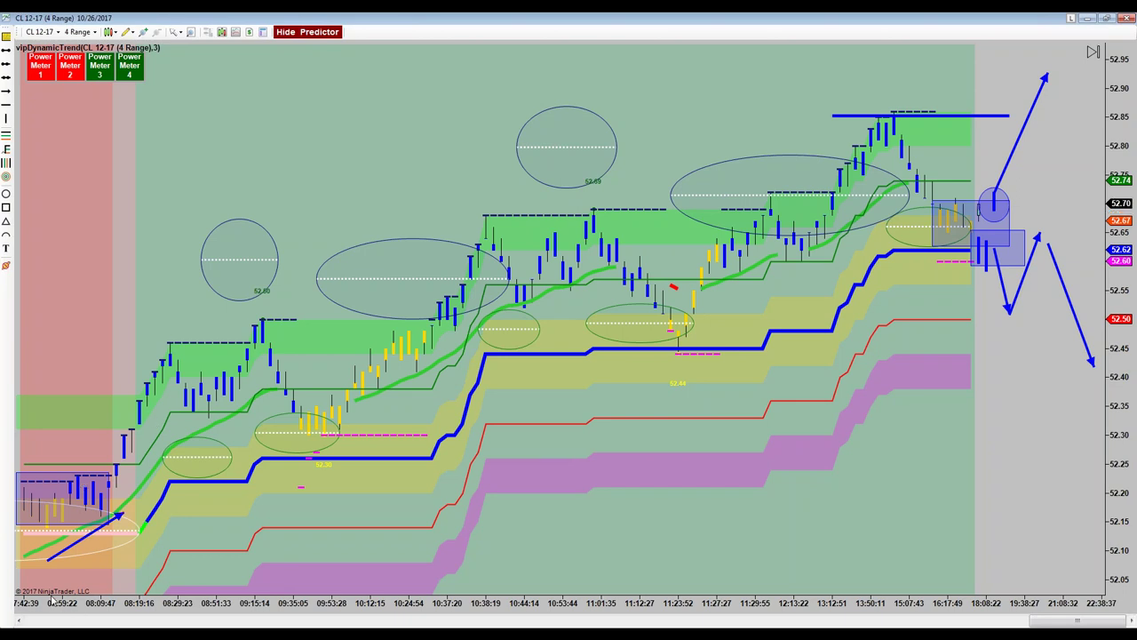
{"action": "left_click_drag", "start_coordinate": [41, 607], "coordinate": [50, 610]}
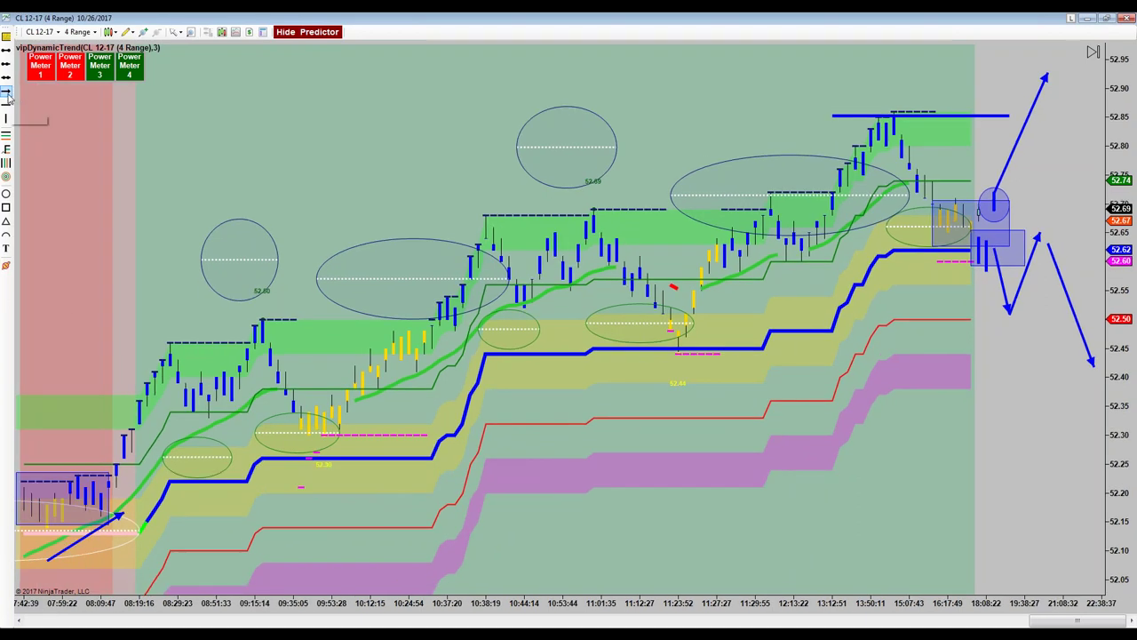
- Trace the morning swings with arrows rising from about 52.24 to 52.44 and 52.40 to 52.50, and falling from 52.46 to 52.30
{"action": "left_click", "coordinate": [108, 466]}
{"action": "left_click", "coordinate": [161, 354]}
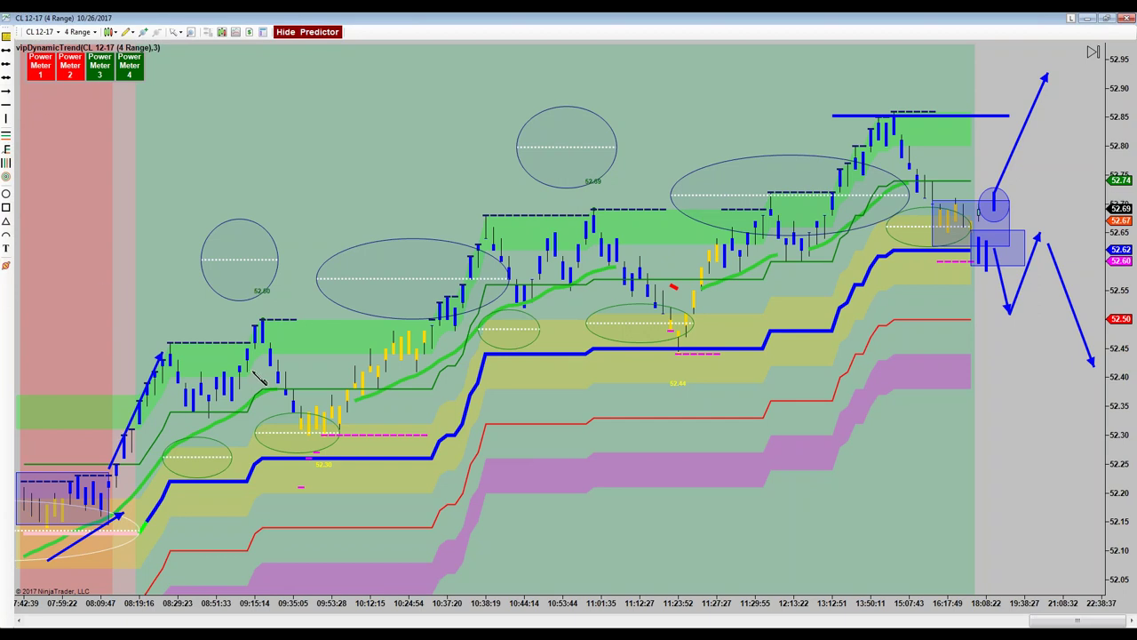
{"action": "mouse_move", "coordinate": [209, 380]}
{"action": "left_mouse_down"}
{"action": "mouse_move", "coordinate": [240, 358]}
{"action": "mouse_move", "coordinate": [260, 323]}
{"action": "left_mouse_up"}
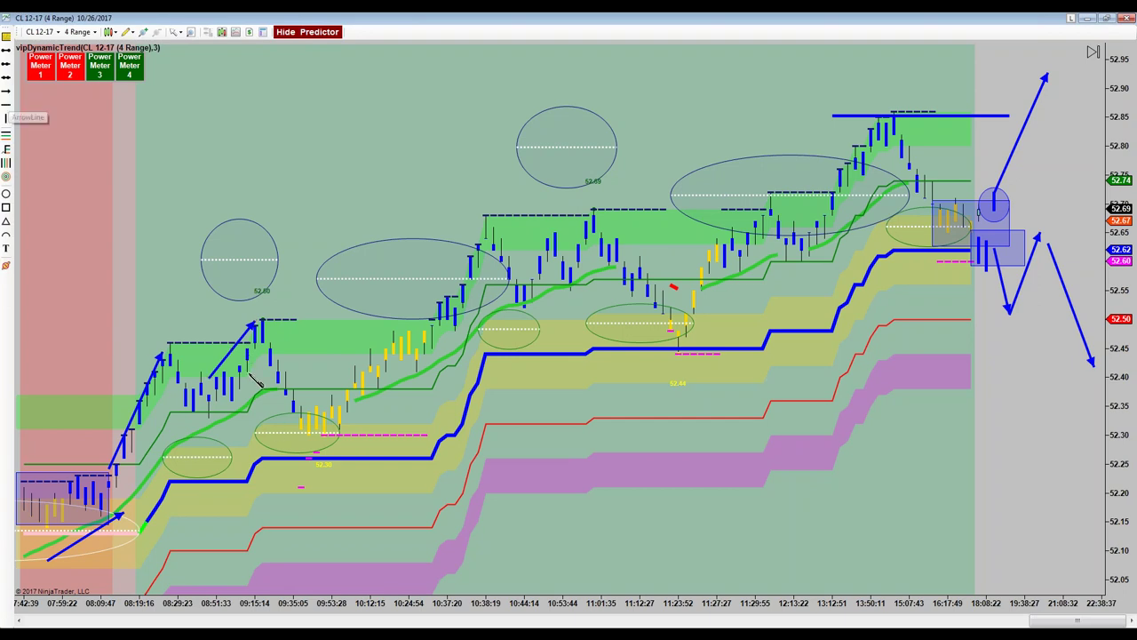
{"action": "left_click_drag", "start_coordinate": [256, 343], "coordinate": [295, 434]}
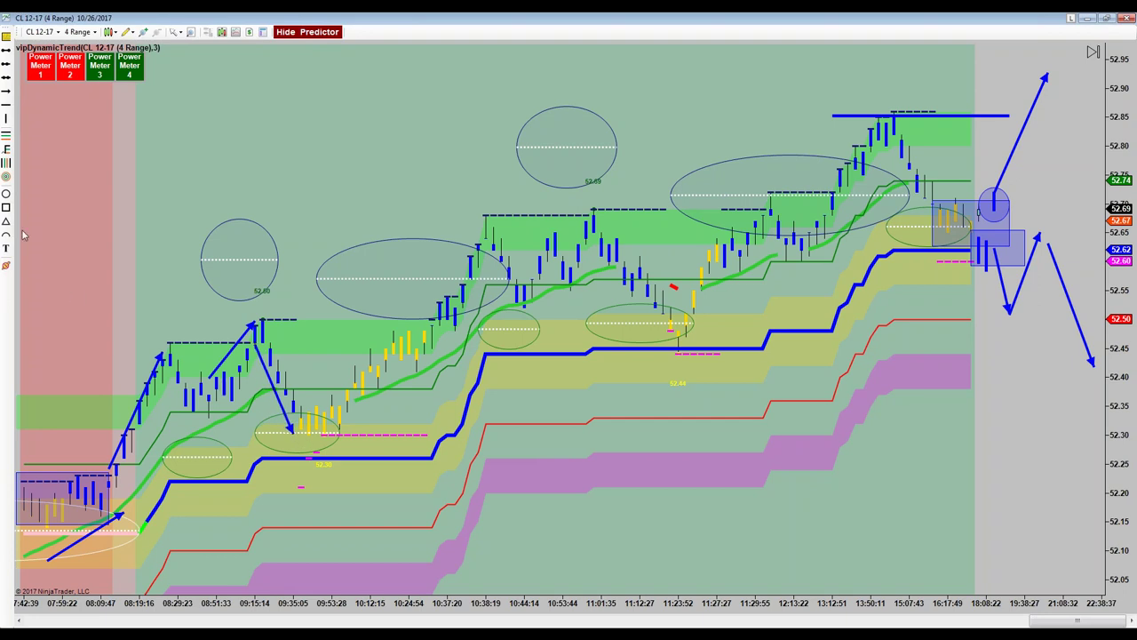
- Draw a rectangle around the yellow bars at the falling arrow's tip, from about 52.35 down to 52.30
{"action": "left_click", "coordinate": [6, 207]}
{"action": "left_click", "coordinate": [292, 405]}
{"action": "left_click", "coordinate": [332, 428]}
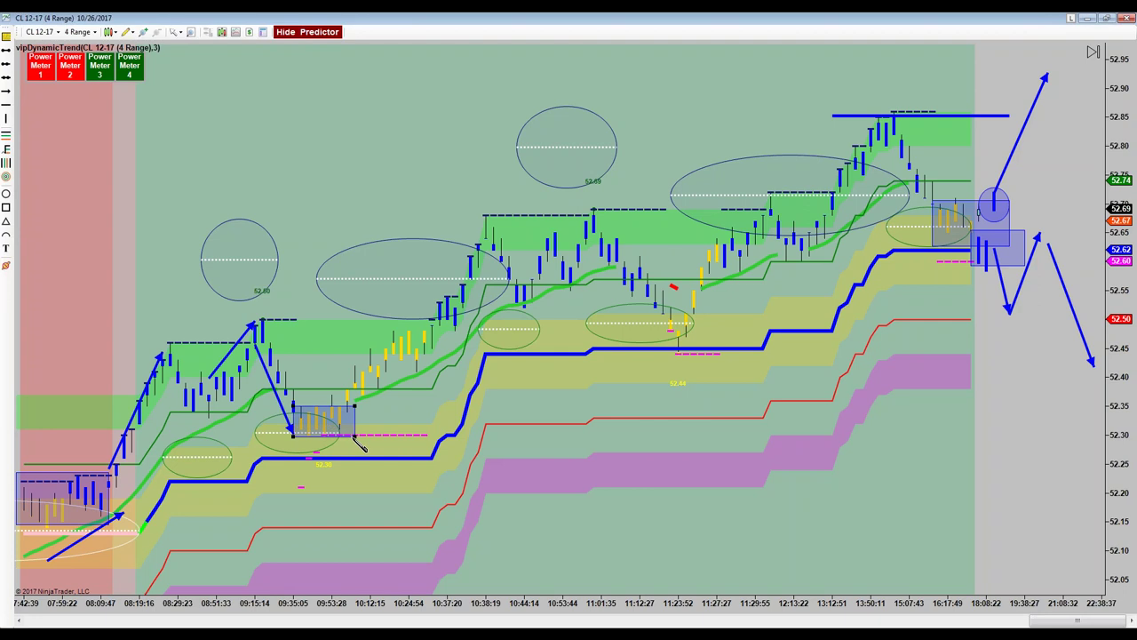
- Switch to the crosshair and draw a long rising arrow from the new rectangle, from about 52.36 to 52.68
{"action": "left_click", "coordinate": [176, 32]}
{"action": "left_click", "coordinate": [184, 61]}
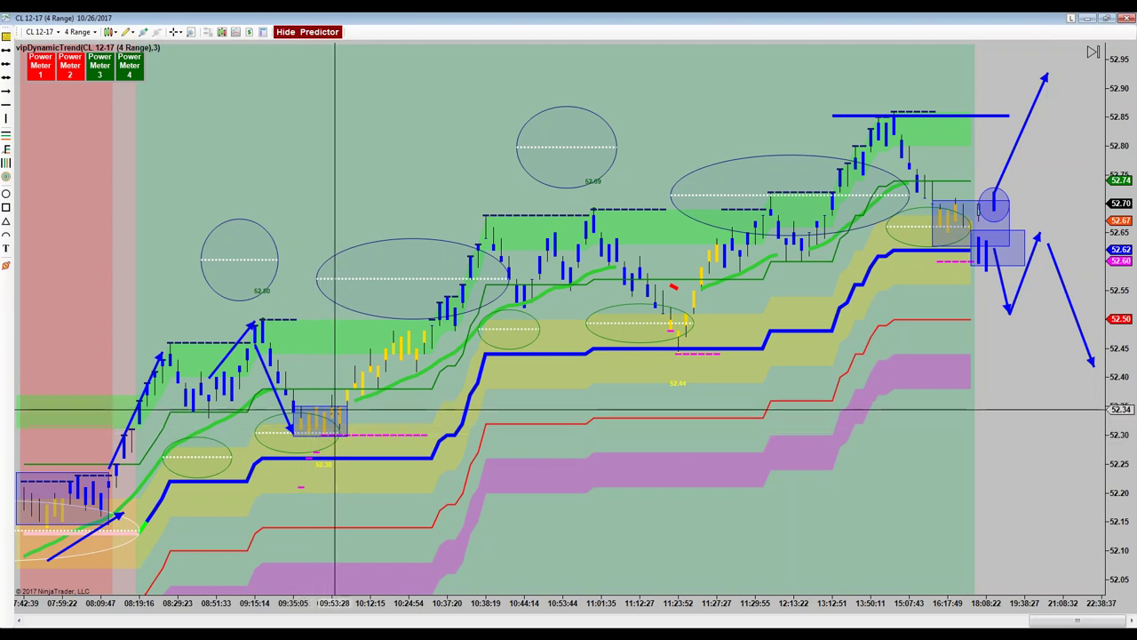
{"action": "left_click", "coordinate": [7, 91]}
{"action": "left_click", "coordinate": [337, 402]}
{"action": "left_click", "coordinate": [469, 266]}
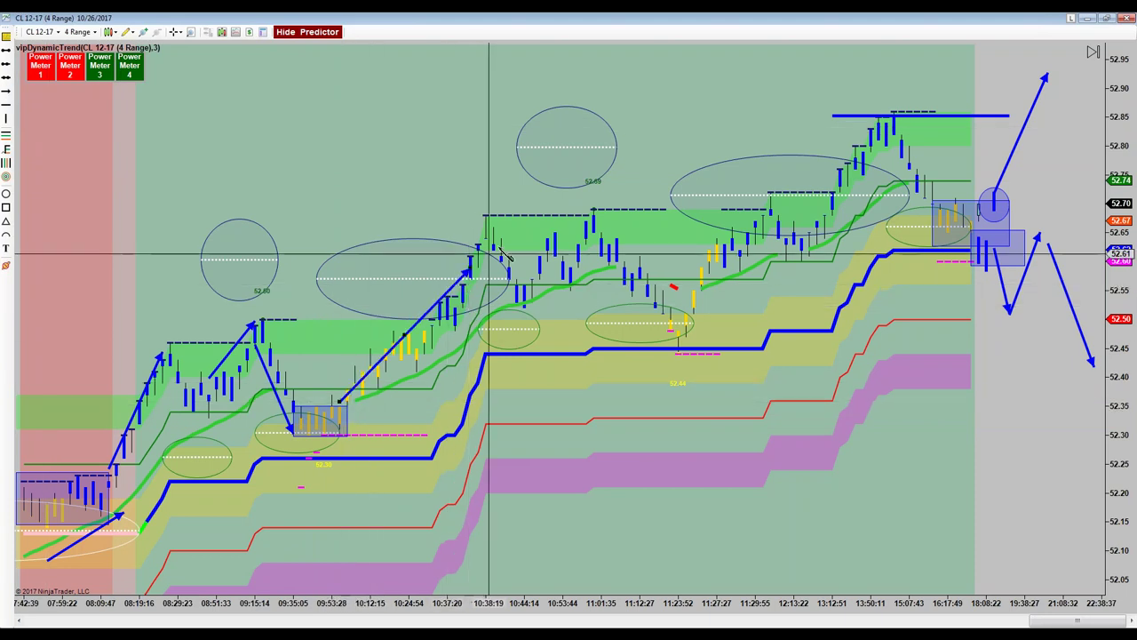
{"action": "left_click", "coordinate": [522, 216]}
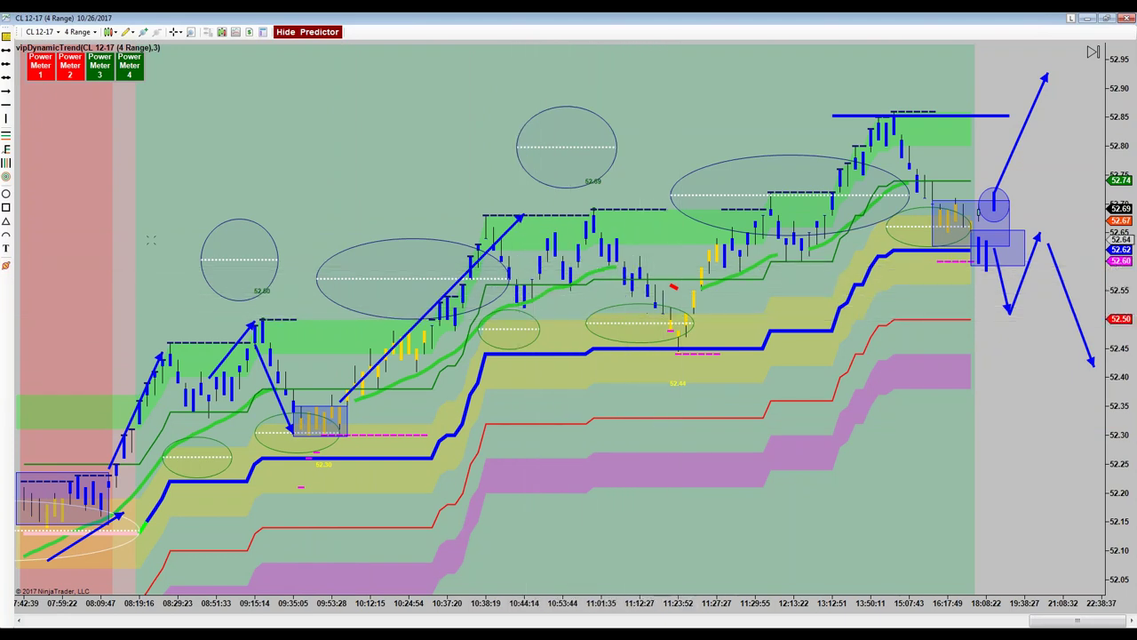
- Draw a rectangle around the low bars near 11:23, from about 52.52 down to 52.44
{"action": "left_click", "coordinate": [5, 208]}
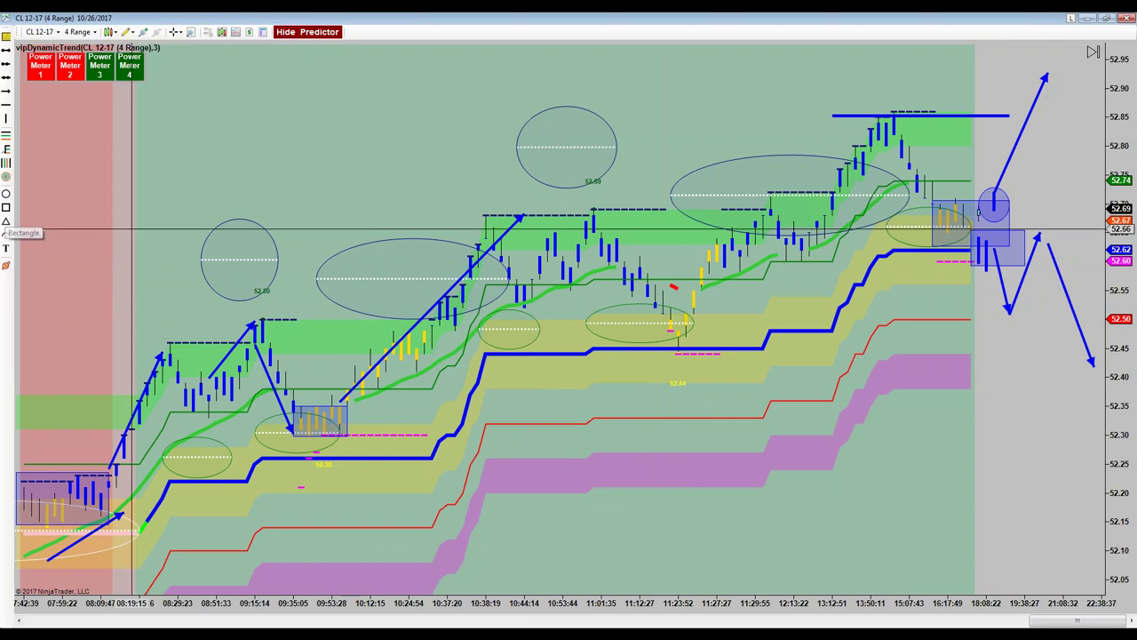
{"action": "left_click", "coordinate": [661, 309]}
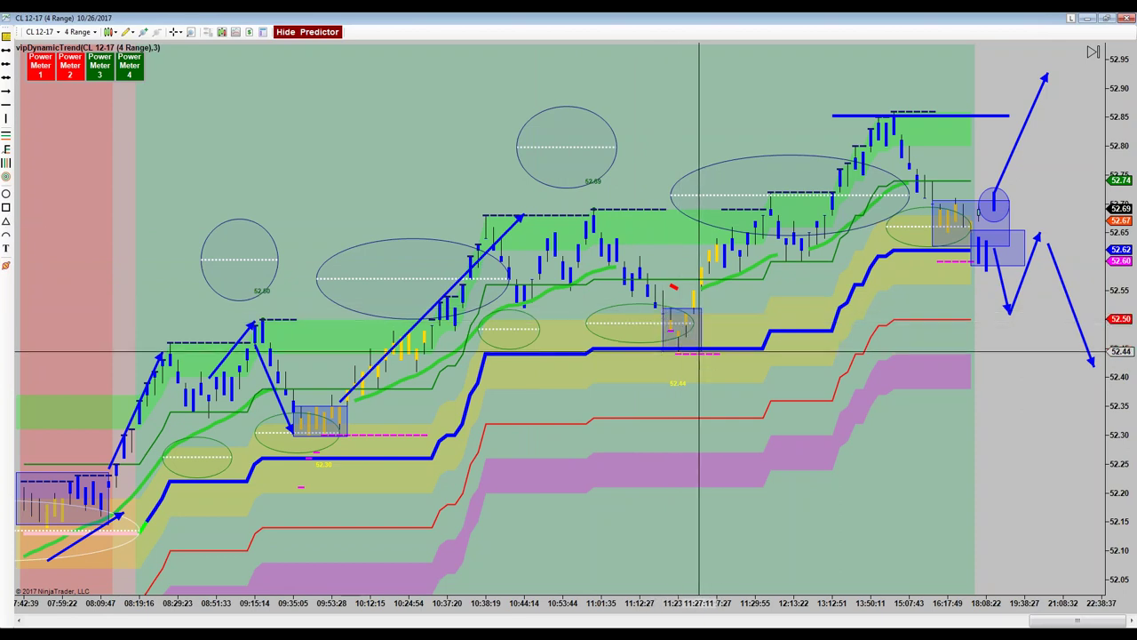
{"action": "left_click", "coordinate": [700, 353]}
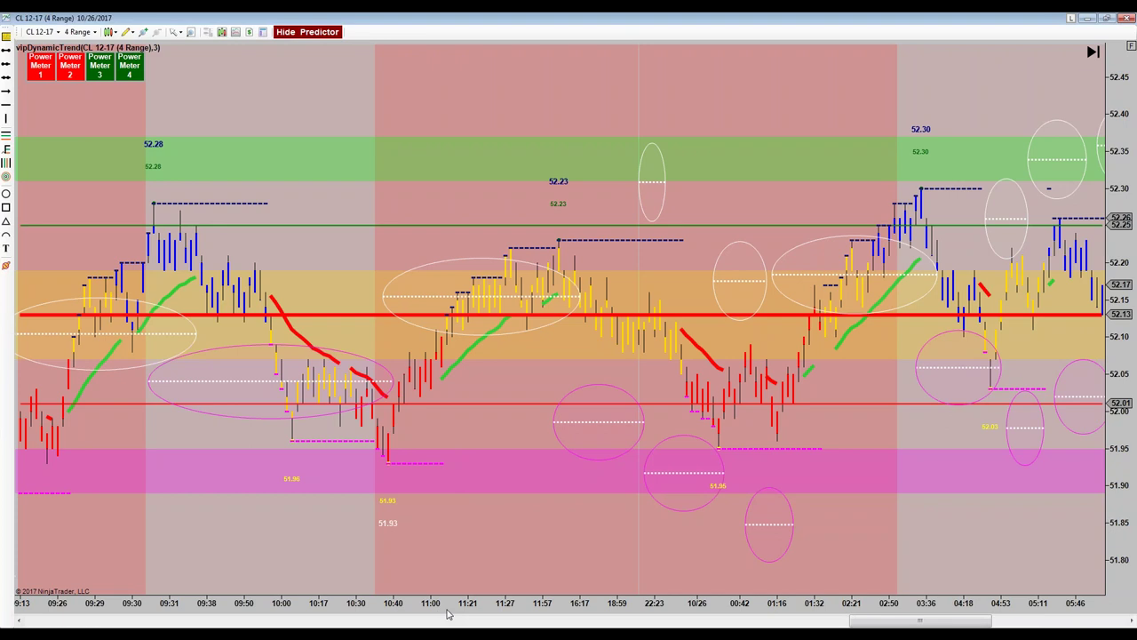
- Place yellow horizontal price lines at 51.94 and 52.27 across the earlier 10/26 overnight range
{"action": "scroll", "coordinate": [453, 613], "scroll_direction": "down", "scroll_amount": 1}
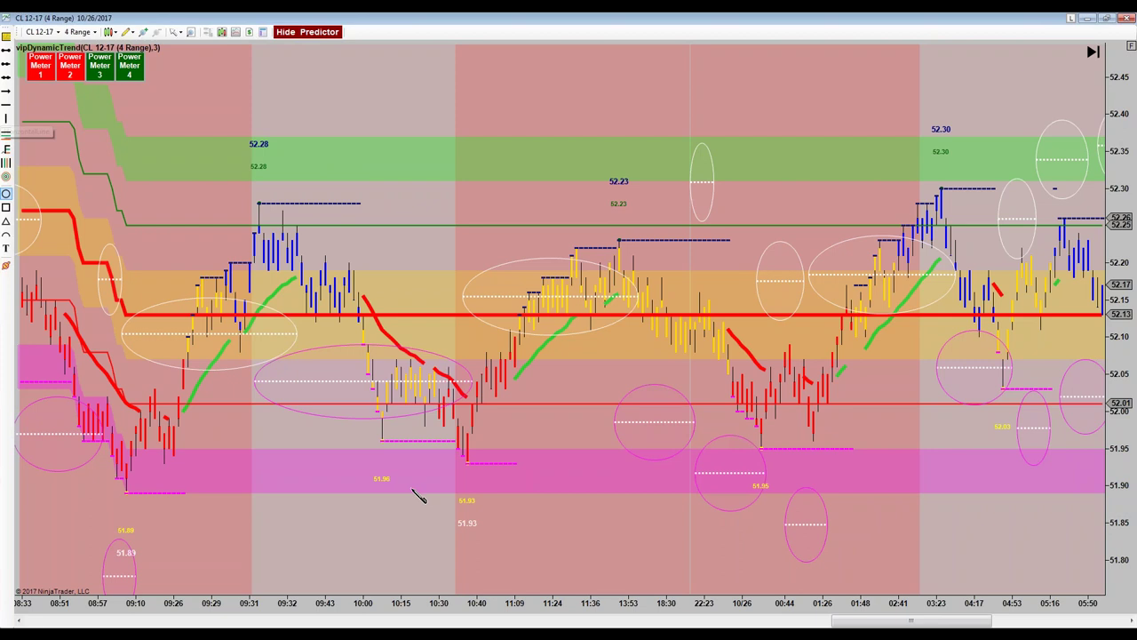
{"action": "left_click", "coordinate": [390, 457]}
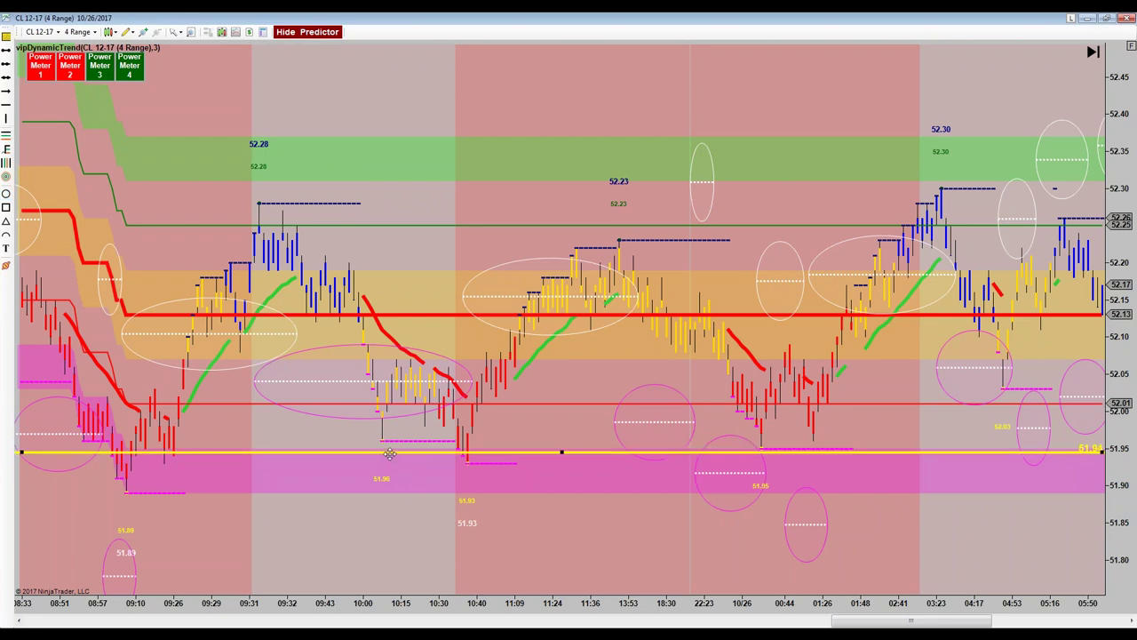
{"action": "left_click_drag", "start_coordinate": [388, 464], "coordinate": [388, 452]}
{"action": "left_click", "coordinate": [6, 116]}
{"action": "left_click", "coordinate": [542, 221]}
{"action": "mouse_move", "coordinate": [539, 211]}
{"action": "left_mouse_down"}
{"action": "mouse_move", "coordinate": [538, 202]}
{"action": "mouse_move", "coordinate": [537, 212]}
{"action": "left_mouse_up"}
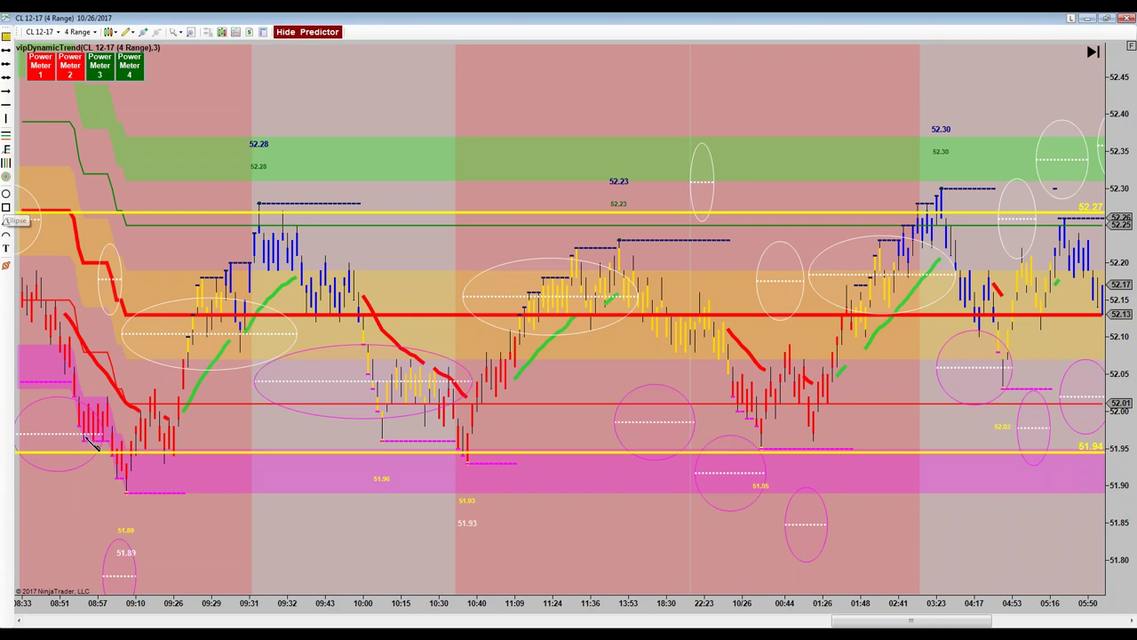
- Draw ellipses around the 51.89 low on the lower yellow line and the 52.28 and 52.30 highs on the upper yellow line
{"action": "left_click_drag", "start_coordinate": [74, 432], "coordinate": [160, 487]}
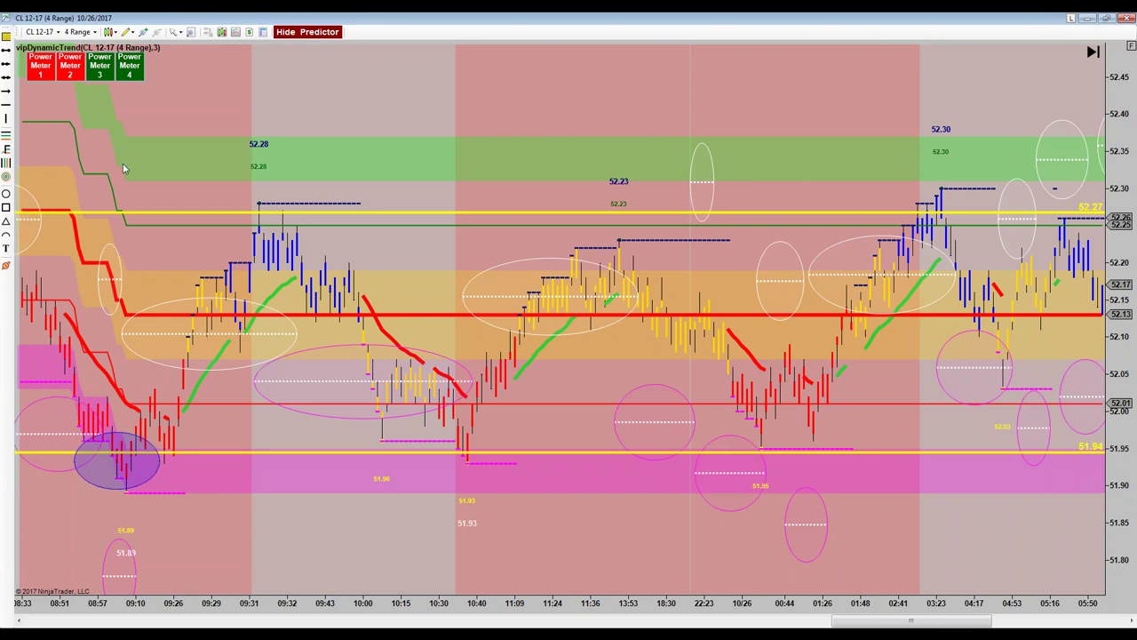
{"action": "left_click", "coordinate": [6, 193]}
{"action": "left_click_drag", "start_coordinate": [220, 193], "coordinate": [297, 235]}
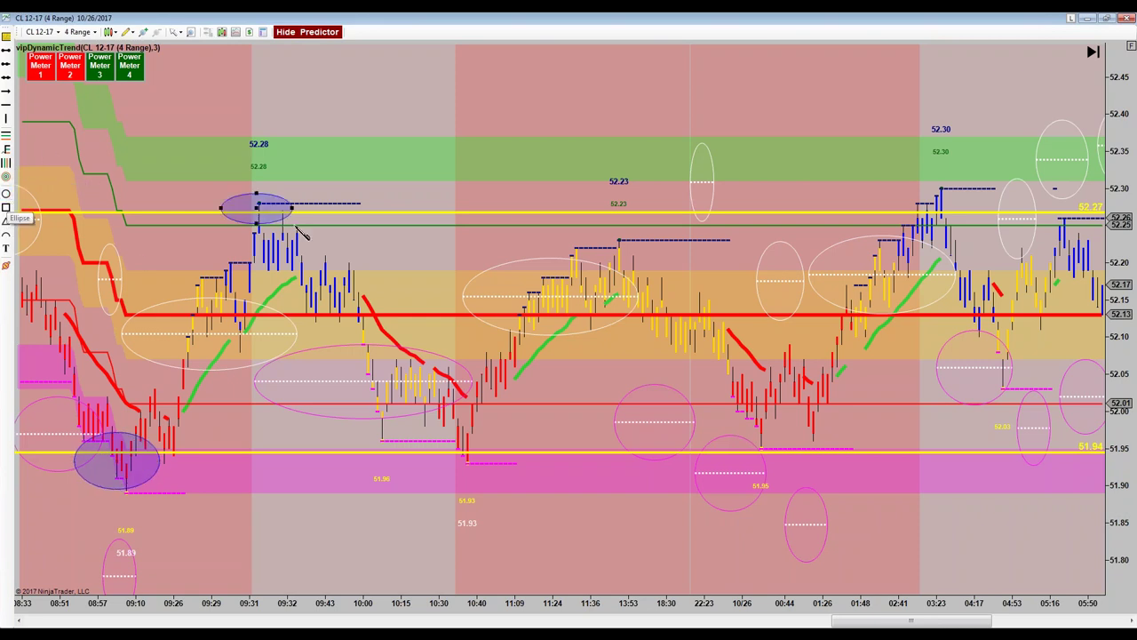
{"action": "left_click", "coordinate": [6, 194]}
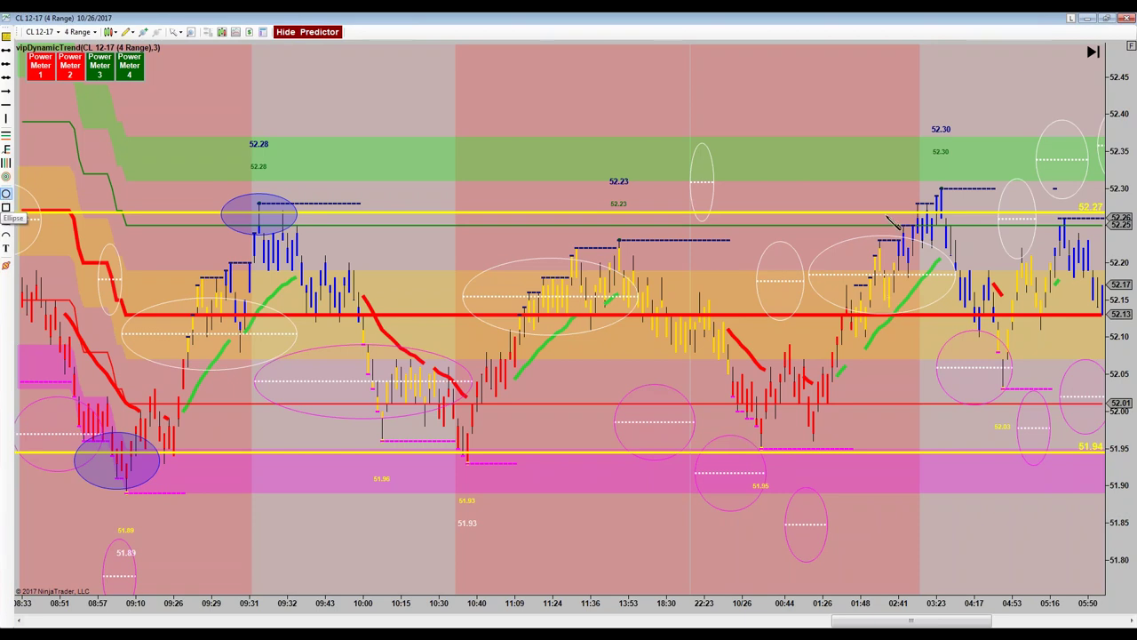
{"action": "mouse_move", "coordinate": [885, 178]}
{"action": "left_mouse_down"}
{"action": "mouse_move", "coordinate": [927, 216]}
{"action": "mouse_move", "coordinate": [984, 237]}
{"action": "left_mouse_up"}
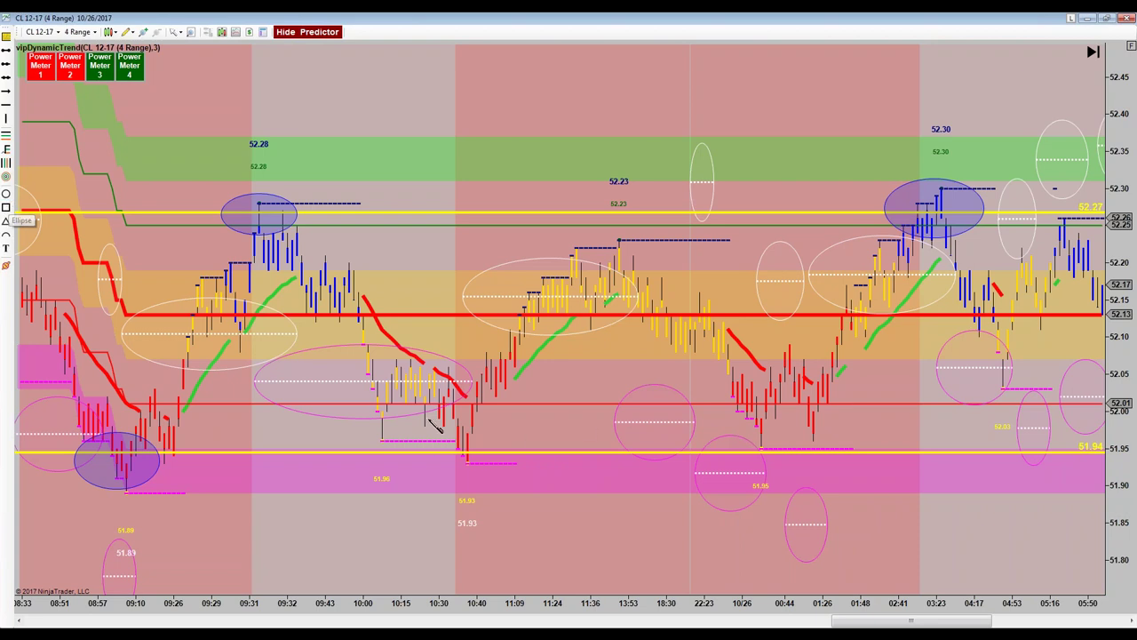
- Draw ellipses around the 51.93 low near 10:40 and the pair of lows around 51.95 after 10/26 on the lower yellow line
{"action": "left_click_drag", "start_coordinate": [433, 421], "coordinate": [496, 464]}
{"action": "left_click", "coordinate": [500, 463]}
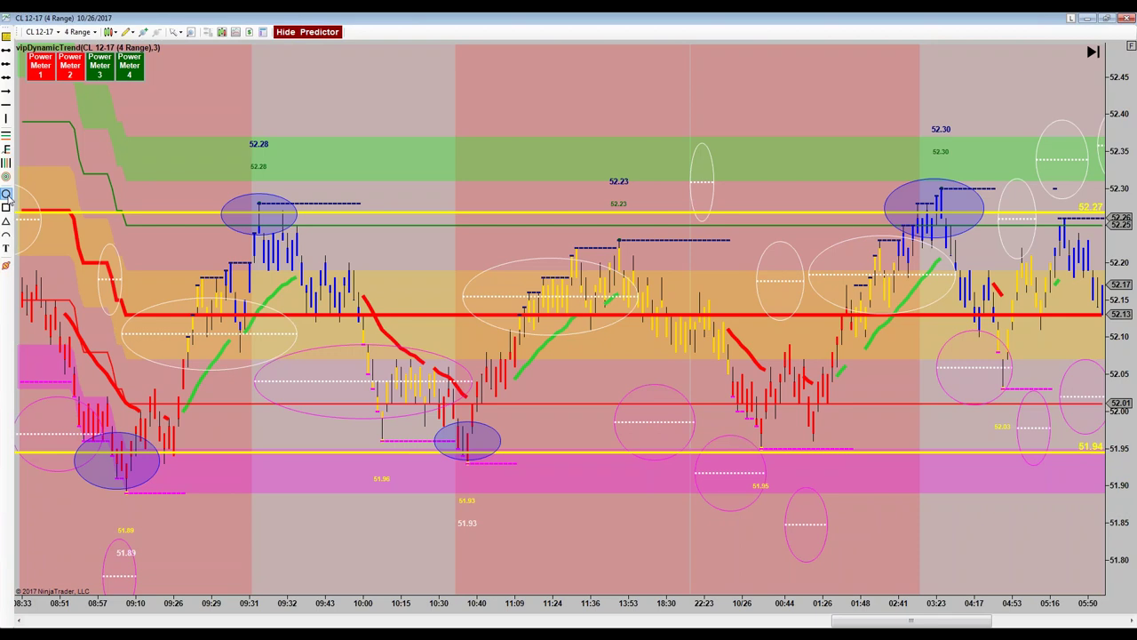
{"action": "left_click_drag", "start_coordinate": [727, 414], "coordinate": [835, 446]}
{"action": "left_click", "coordinate": [835, 446]}
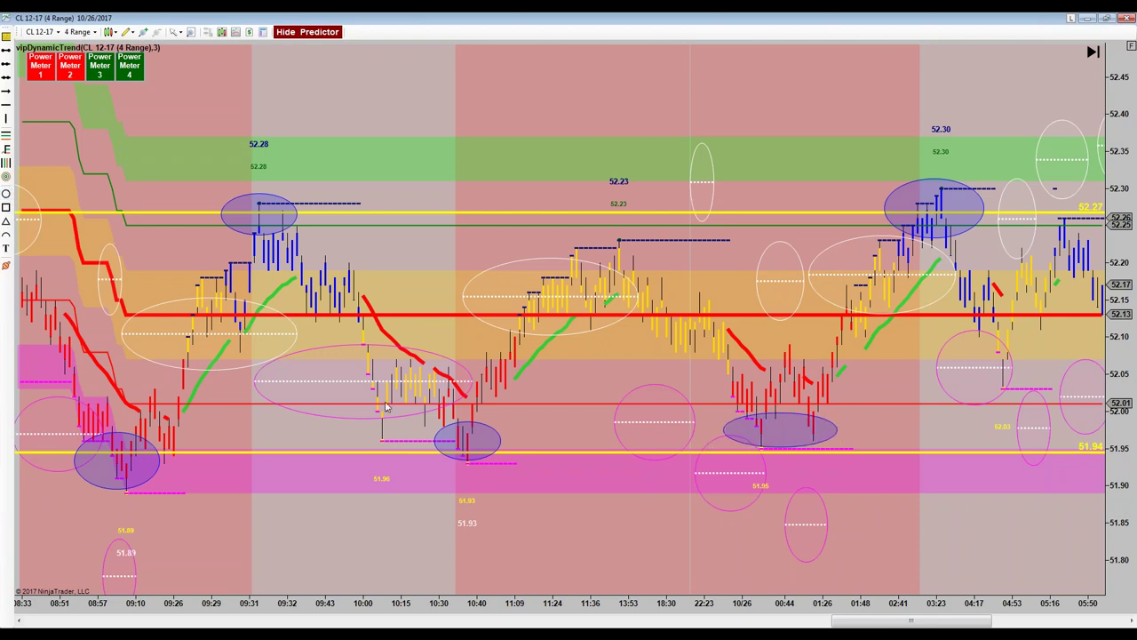
- Draw wide zone rectangles over the lows, from about 51.98 to 51.88, and over the highs, from about 52.31 to 52.23
{"action": "left_click", "coordinate": [6, 206]}
{"action": "left_click_drag", "start_coordinate": [56, 426], "coordinate": [947, 497]}
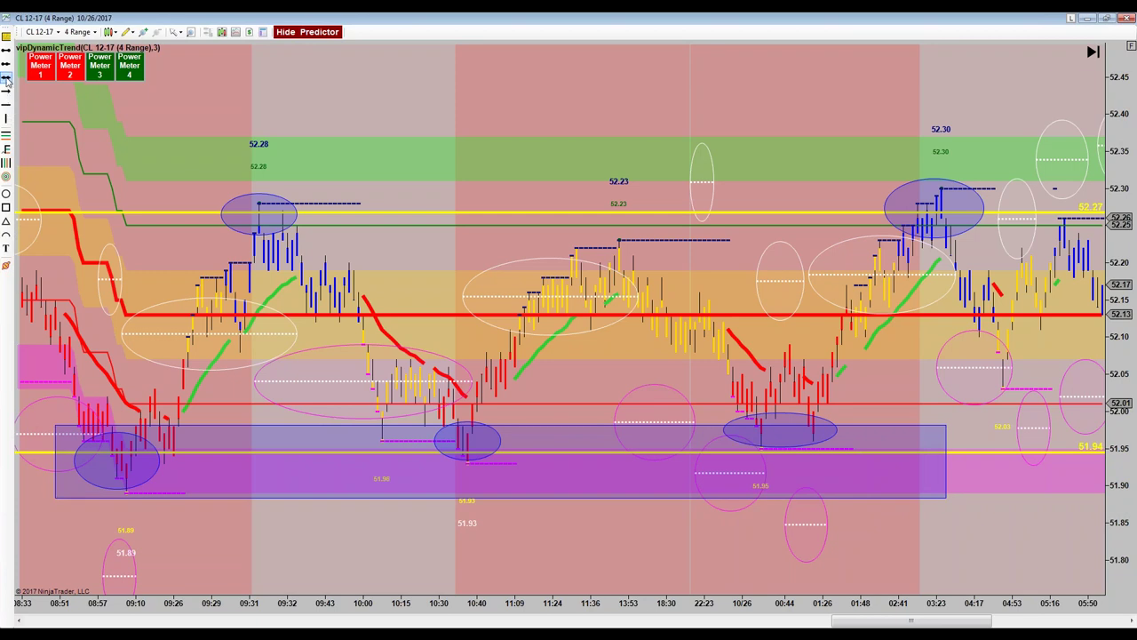
{"action": "left_click", "coordinate": [5, 207]}
{"action": "mouse_move", "coordinate": [217, 179]}
{"action": "left_mouse_down"}
{"action": "mouse_move", "coordinate": [679, 257]}
{"action": "mouse_move", "coordinate": [1087, 240]}
{"action": "left_mouse_up"}
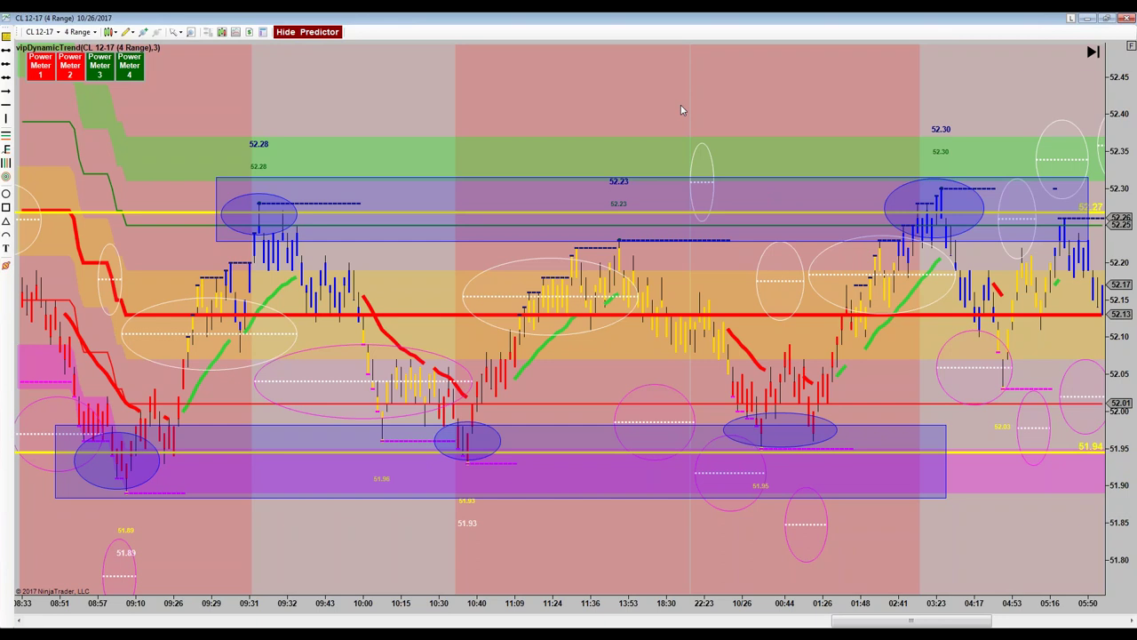
- Examine the marked support and resistance zones with the crosshair, and restore the normal pointer
{"action": "left_click", "coordinate": [893, 453]}
{"action": "left_click", "coordinate": [179, 32]}
{"action": "left_click", "coordinate": [187, 58]}
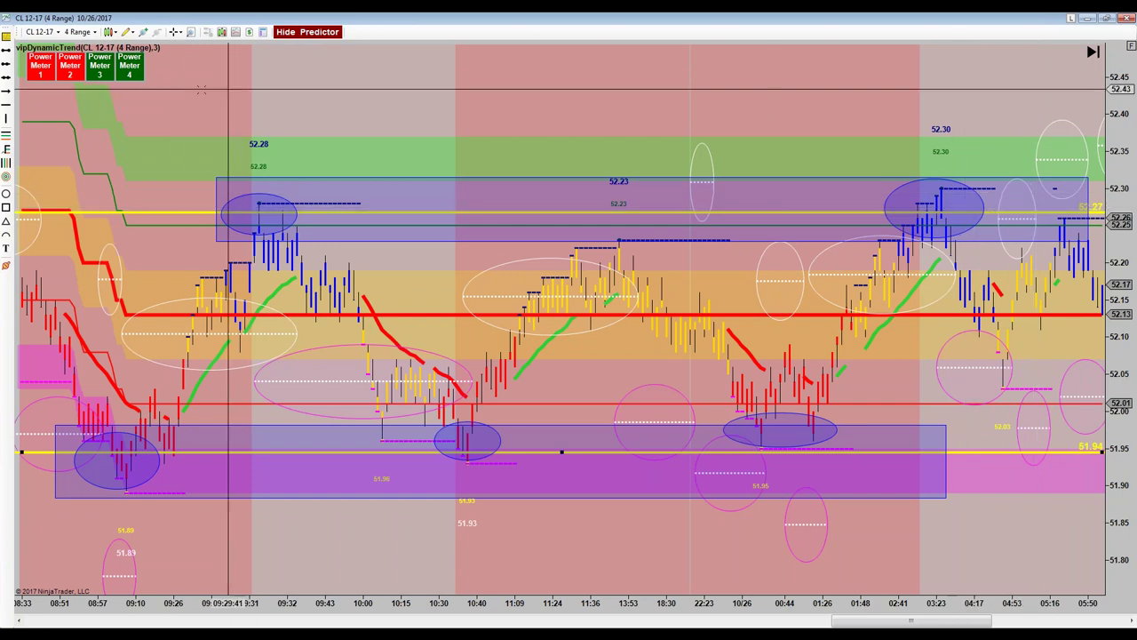
{"action": "left_click", "coordinate": [175, 32]}
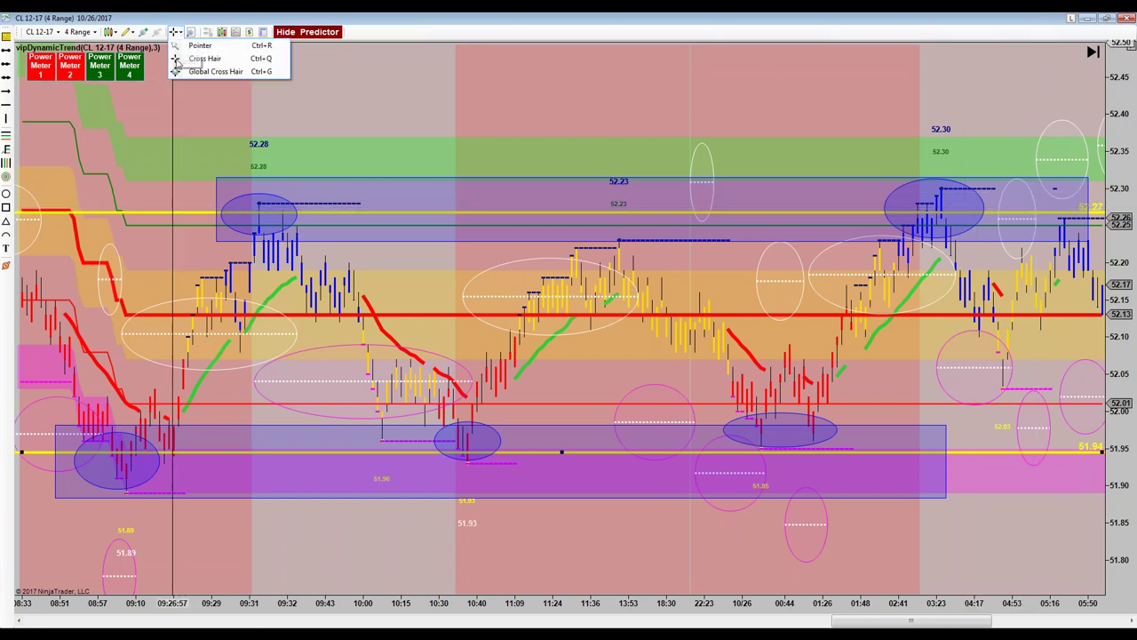
{"action": "left_click", "coordinate": [197, 45]}
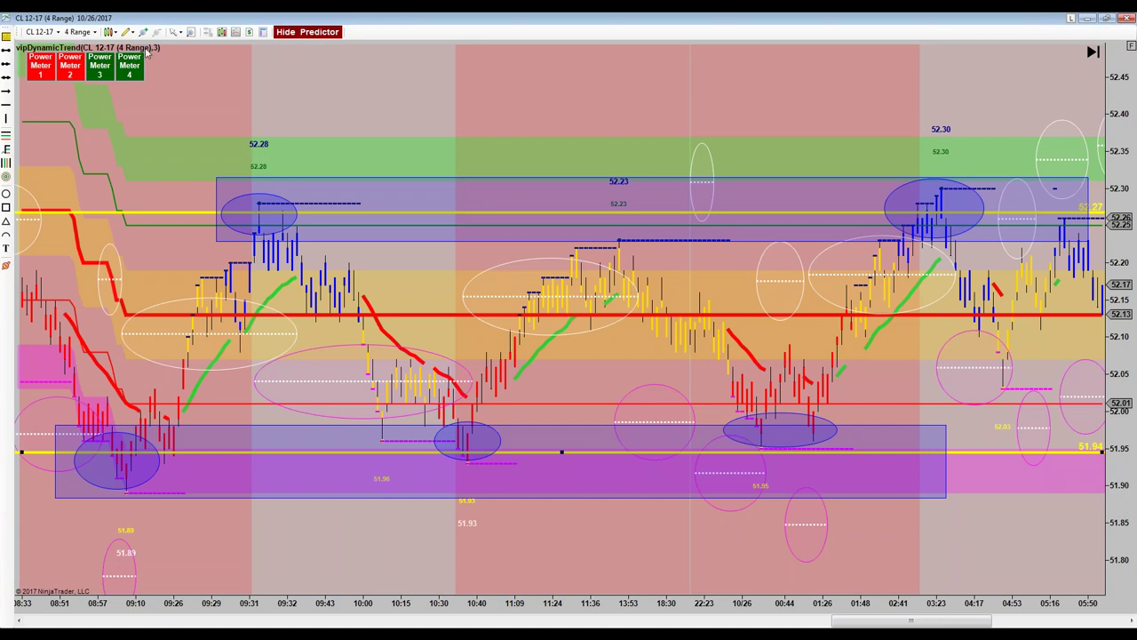
{"action": "left_click", "coordinate": [44, 35]}
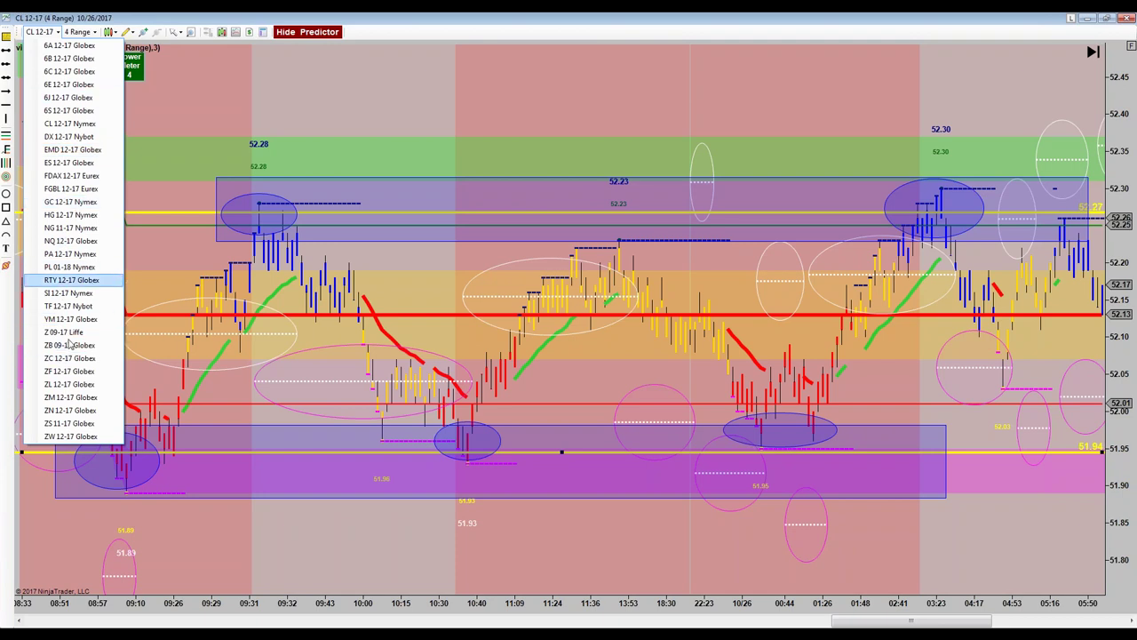
{"action": "left_click", "coordinate": [243, 81]}
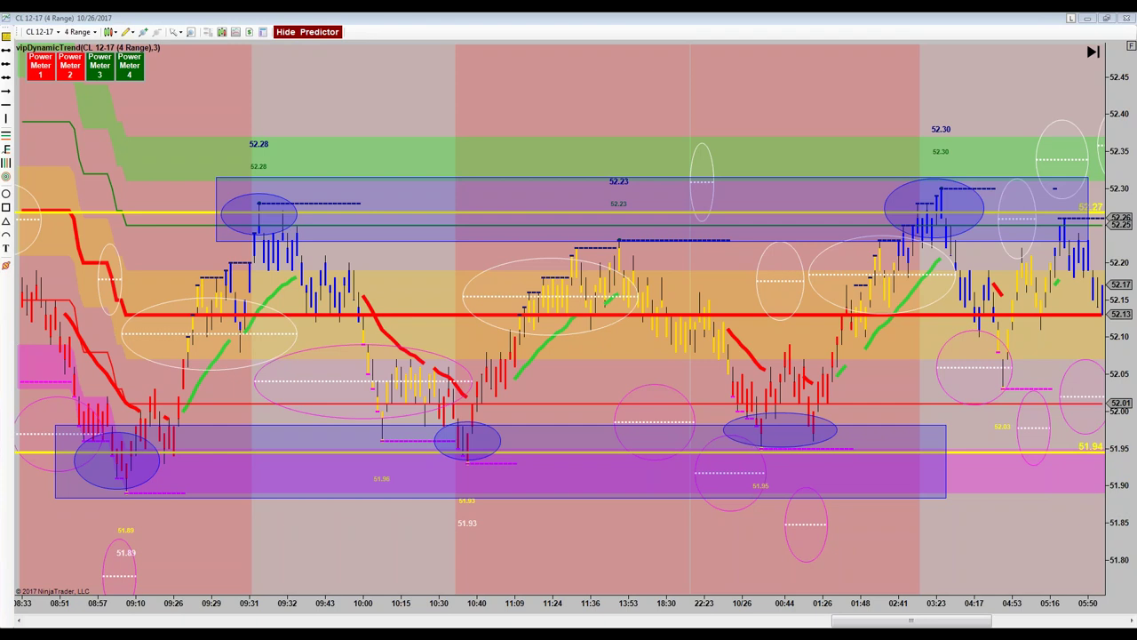
{"action": "scroll", "coordinate": [164, 64], "scroll_direction": "up", "scroll_amount": 1}
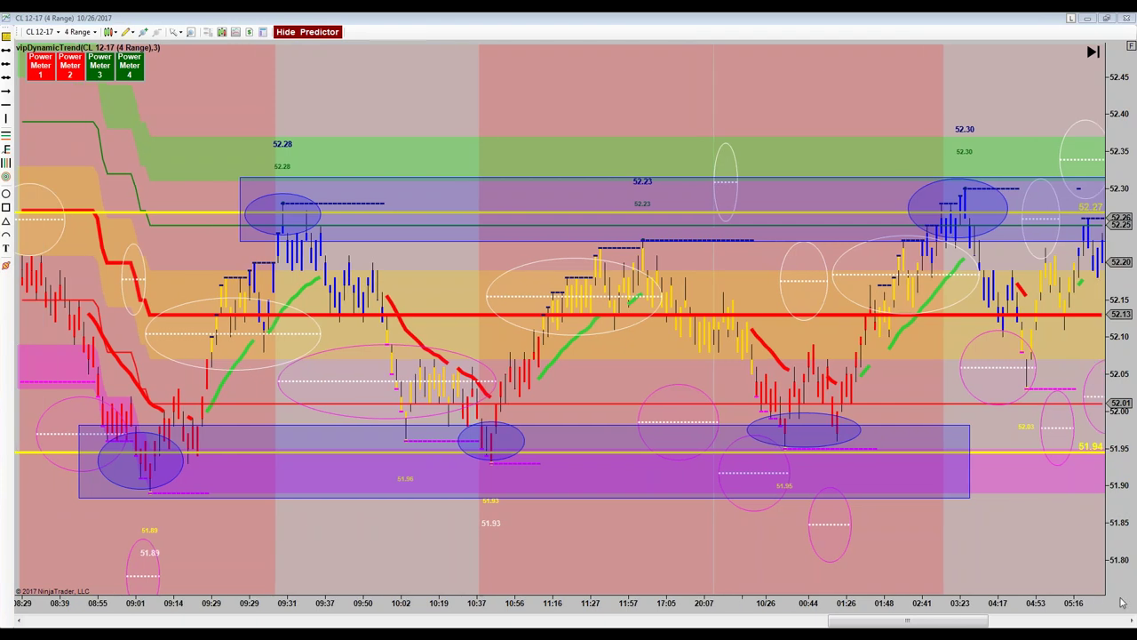
{"action": "left_click_drag", "start_coordinate": [808, 611], "coordinate": [727, 625]}
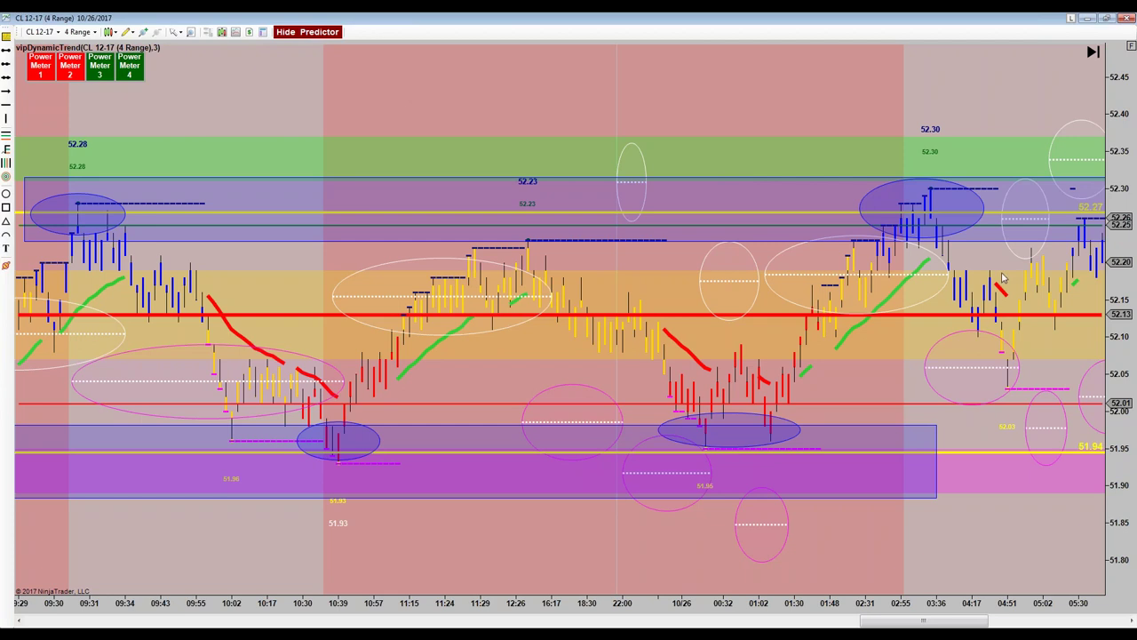
- Draw a rectangle around the 52.32 high near 06:00, spanning from about 52.32 down to 52.25
{"action": "left_click_drag", "start_coordinate": [477, 89], "coordinate": [394, 95]}
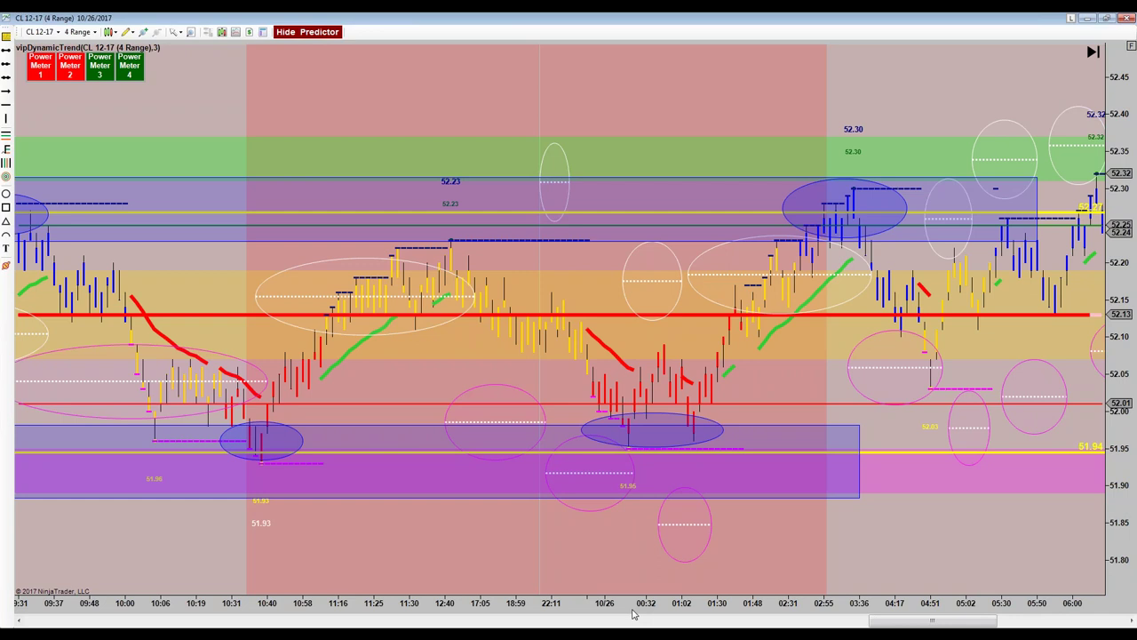
{"action": "left_click_drag", "start_coordinate": [633, 613], "coordinate": [576, 613]}
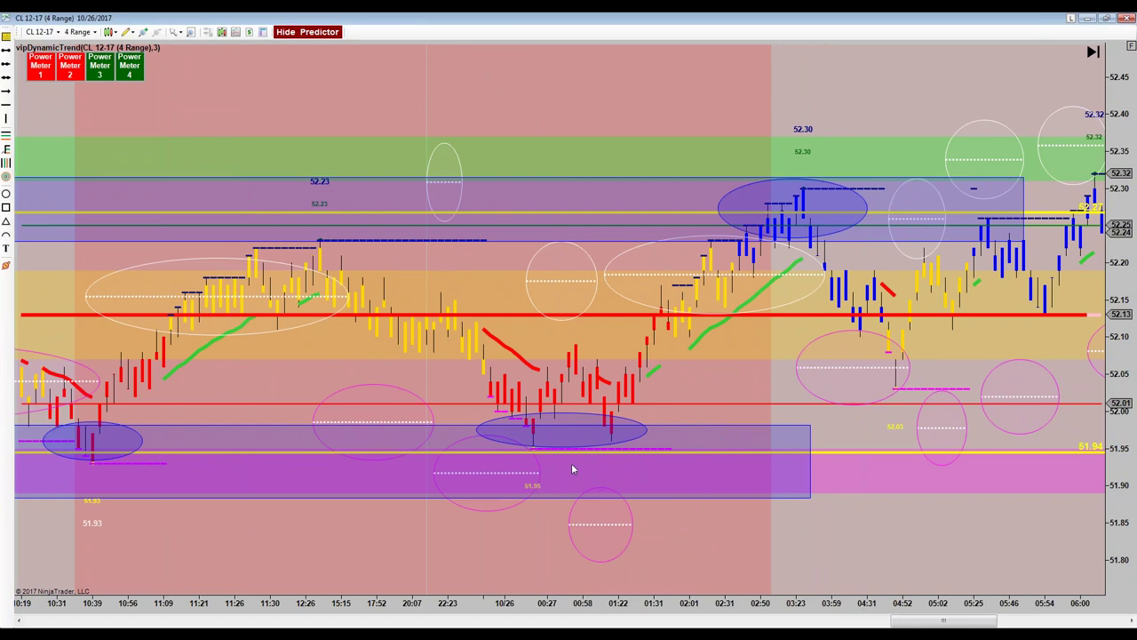
{"action": "left_click_drag", "start_coordinate": [573, 617], "coordinate": [561, 619]}
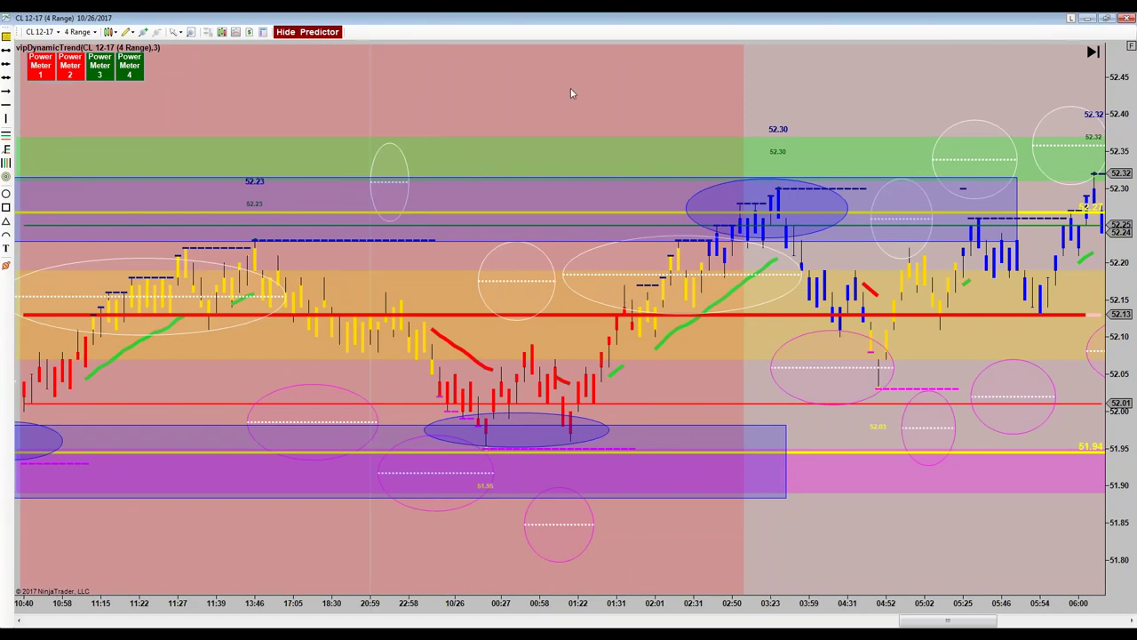
{"action": "left_click_drag", "start_coordinate": [574, 92], "coordinate": [483, 113]}
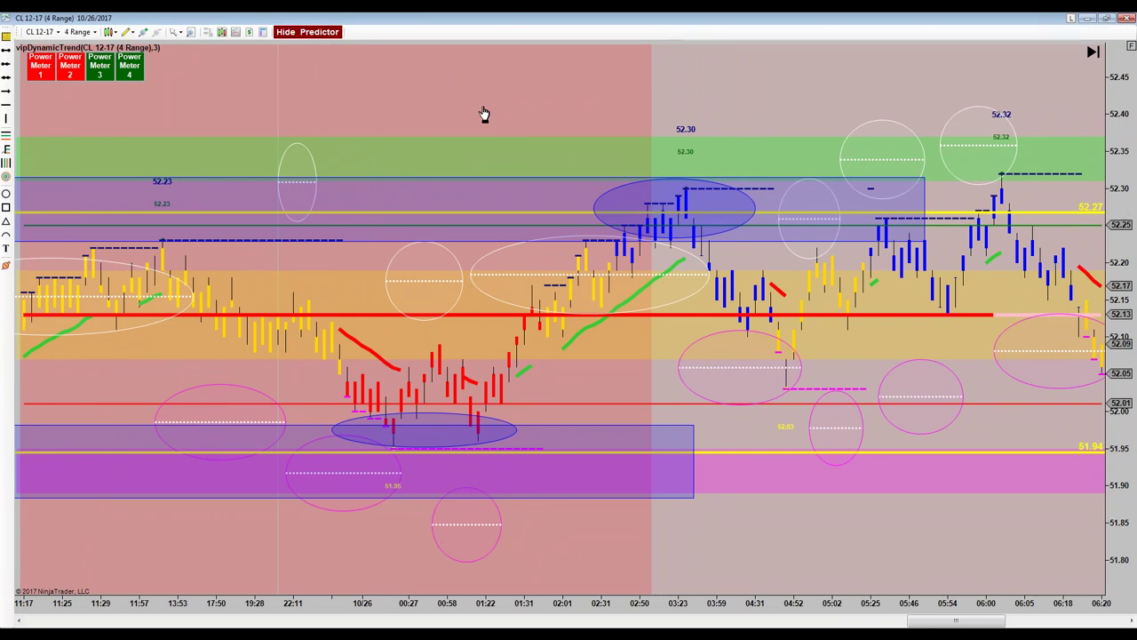
{"action": "left_click", "coordinate": [6, 208]}
{"action": "left_click_drag", "start_coordinate": [970, 172], "coordinate": [1016, 218]}
{"action": "left_click", "coordinate": [1028, 236]}
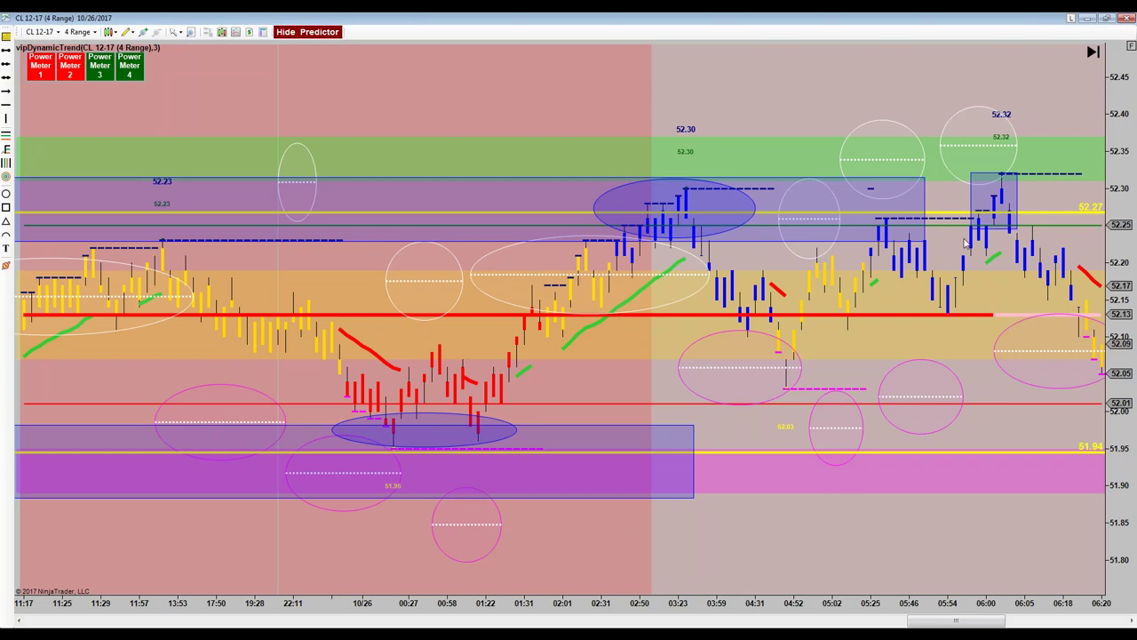
- Draw a rectangle over the 06:18 drop, from about 52.18 to 52.10, and an arrow rising from it to about 52.30
{"action": "left_click", "coordinate": [7, 207]}
{"action": "left_click", "coordinate": [1102, 340]}
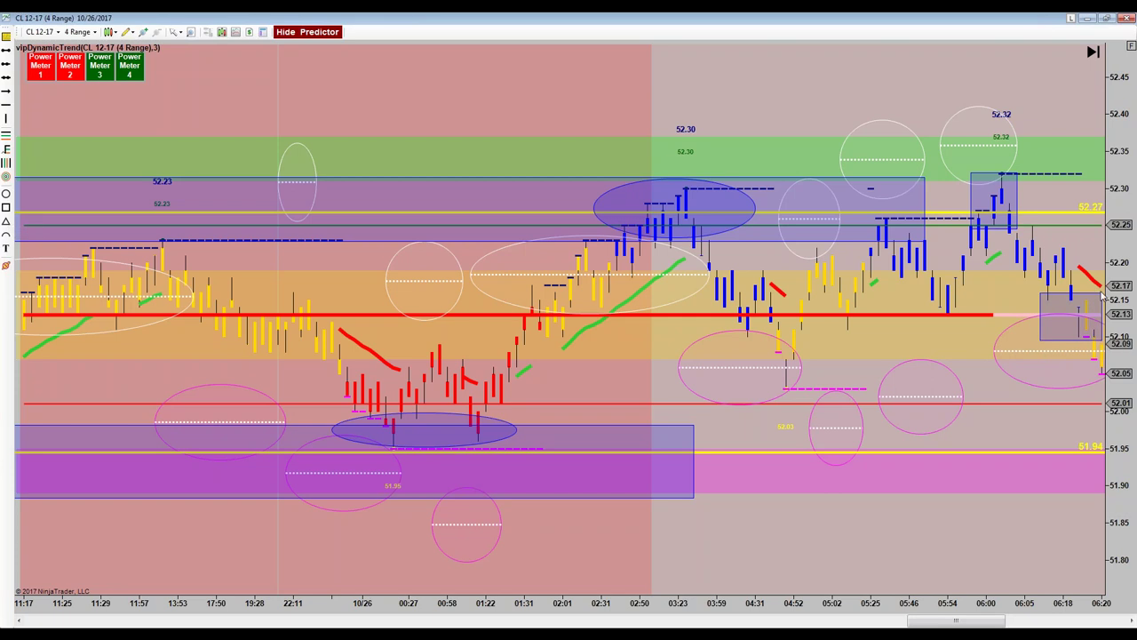
{"action": "left_click_drag", "start_coordinate": [1102, 290], "coordinate": [1104, 284]}
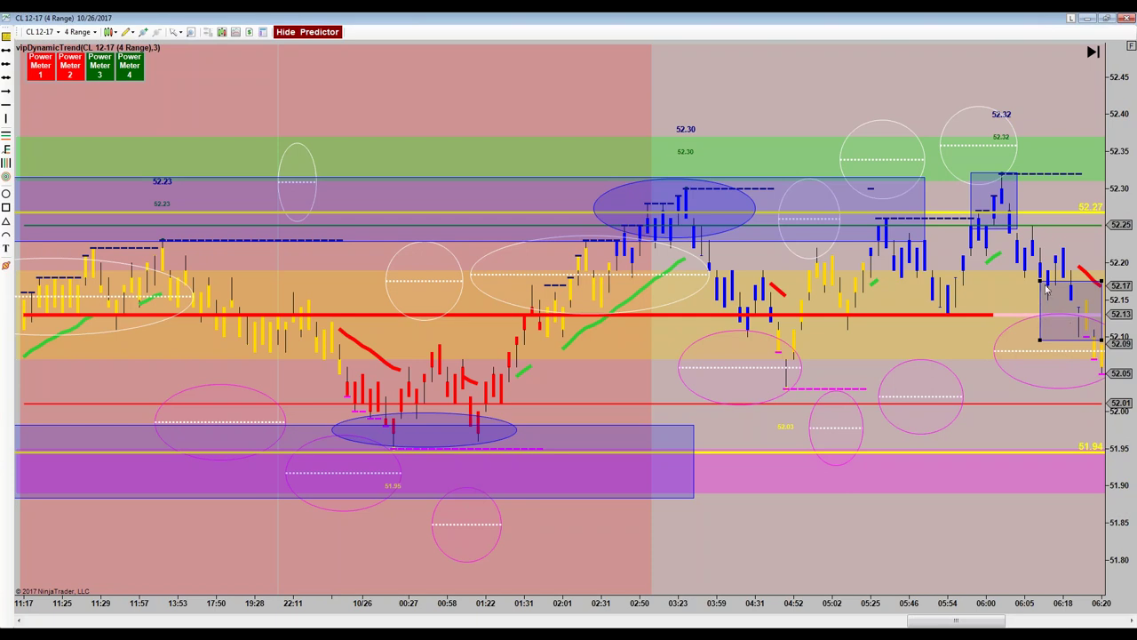
{"action": "left_click_drag", "start_coordinate": [762, 212], "coordinate": [756, 210]}
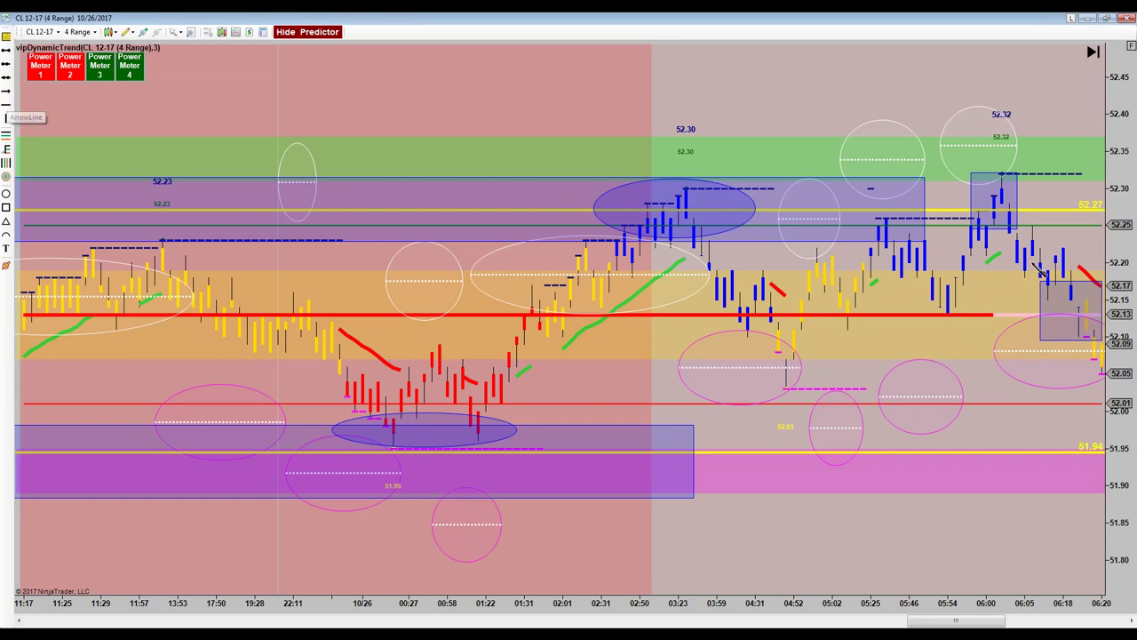
{"action": "left_click", "coordinate": [1062, 283]}
{"action": "left_click", "coordinate": [1092, 189]}
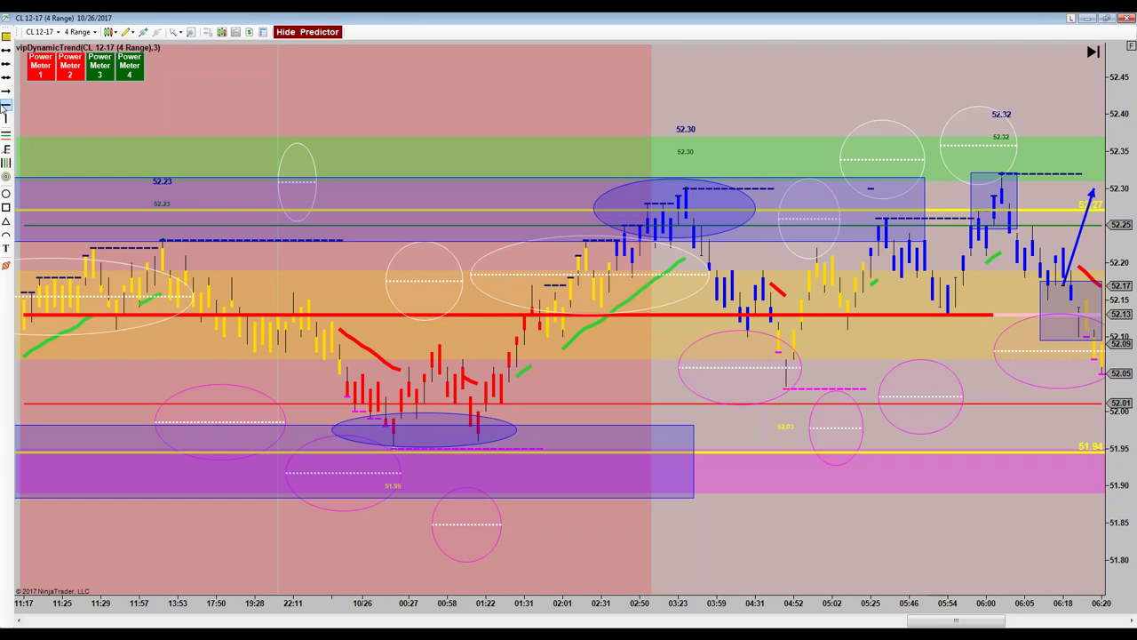
- Draw arrows pointing down at the 52.32 high and up at the paired 51.95 lows, and shorten the 06:18 arrow to about 52.26
{"action": "left_click", "coordinate": [5, 94]}
{"action": "left_click", "coordinate": [978, 92]}
{"action": "left_click", "coordinate": [978, 131]}
{"action": "left_click", "coordinate": [984, 164]}
{"action": "left_click", "coordinate": [421, 533]}
{"action": "left_click", "coordinate": [421, 446]}
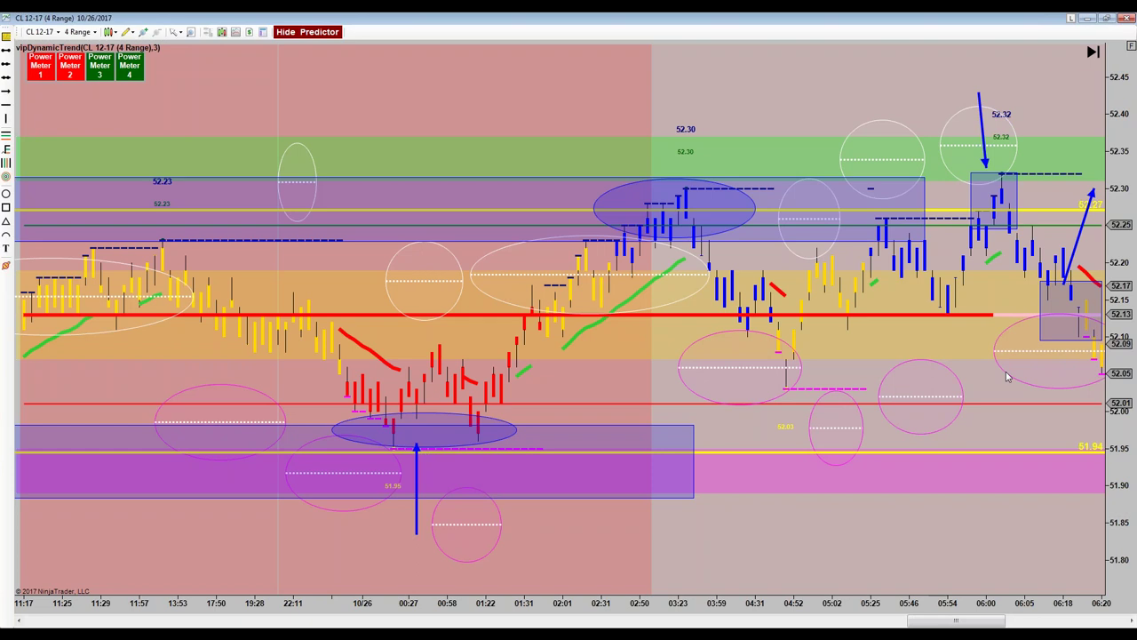
{"action": "left_click", "coordinate": [1076, 285]}
{"action": "left_click_drag", "start_coordinate": [1092, 191], "coordinate": [1086, 218]}
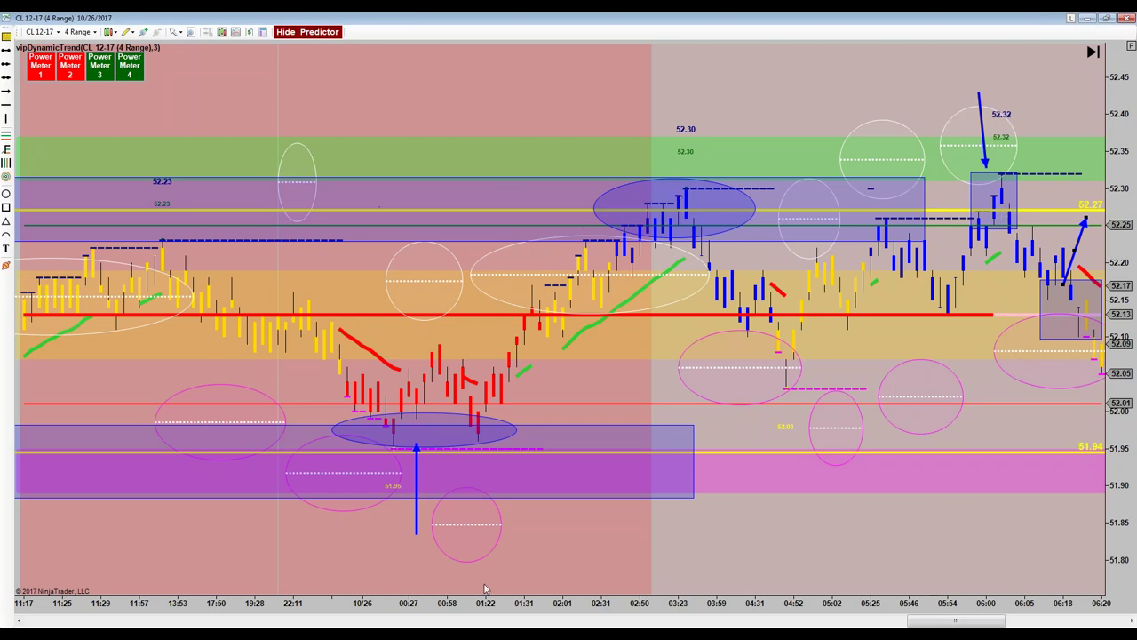
- Draw an ellipse around the boxed 52.32 high near 06:00, spanning from about 52.35 to 52.22
{"action": "left_click_drag", "start_coordinate": [504, 615], "coordinate": [586, 616]}
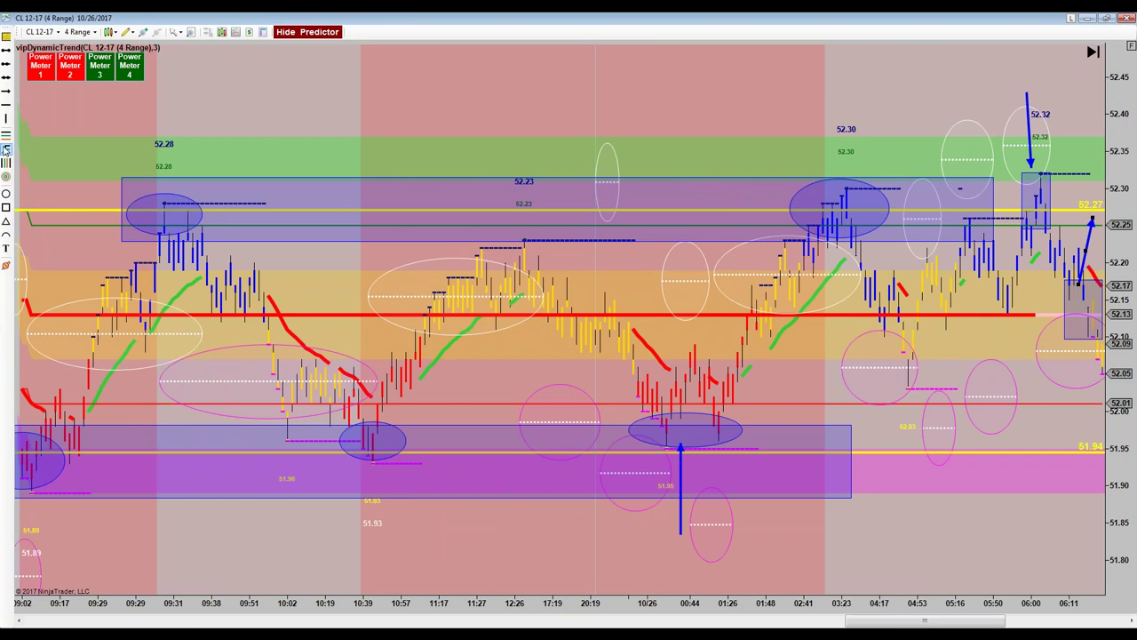
{"action": "left_click", "coordinate": [6, 193]}
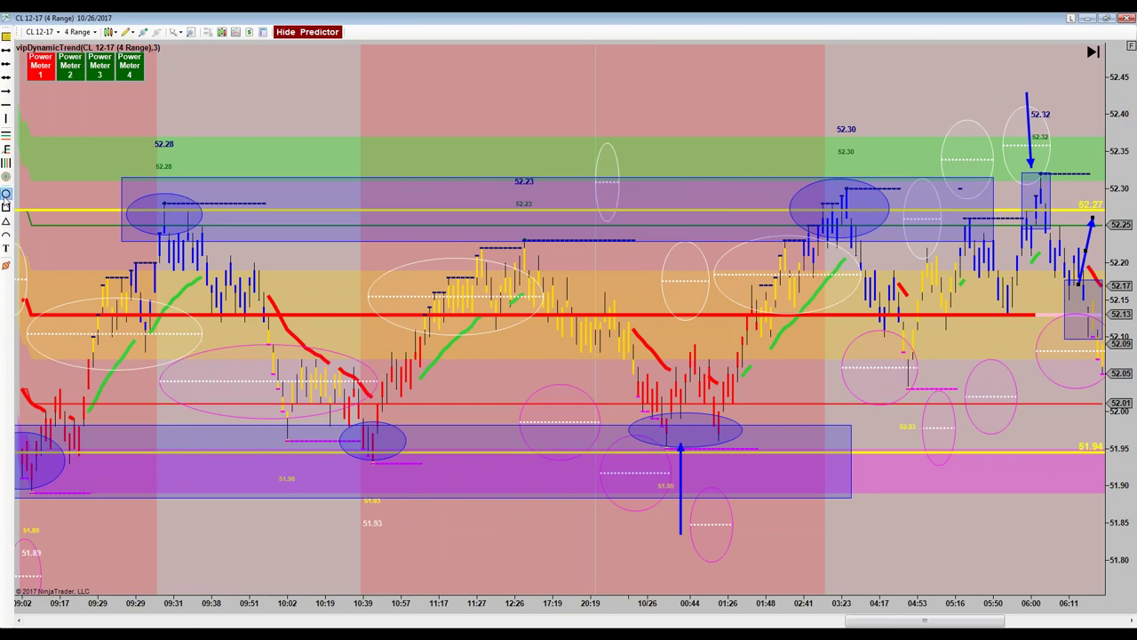
{"action": "left_click_drag", "start_coordinate": [996, 154], "coordinate": [1075, 249]}
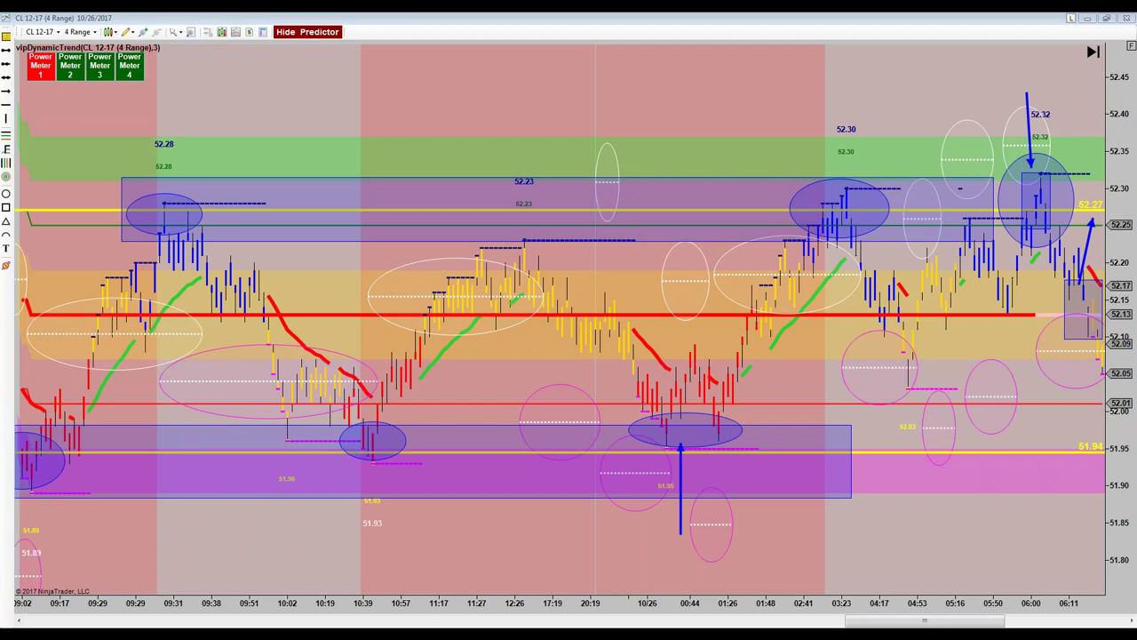
- Draw a rectangle around the 51.91 low near 07:08, spanning from about 51.98 to 51.91
{"action": "left_click_drag", "start_coordinate": [490, 101], "coordinate": [394, 118]}
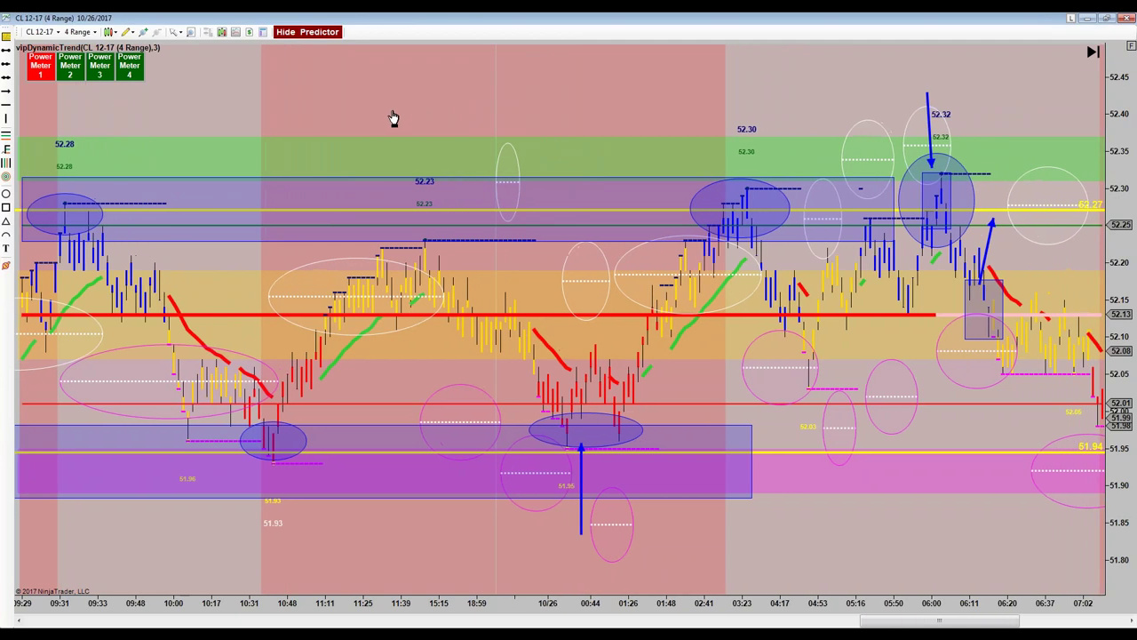
{"action": "scroll", "coordinate": [769, 612], "scroll_direction": "down", "scroll_amount": 3}
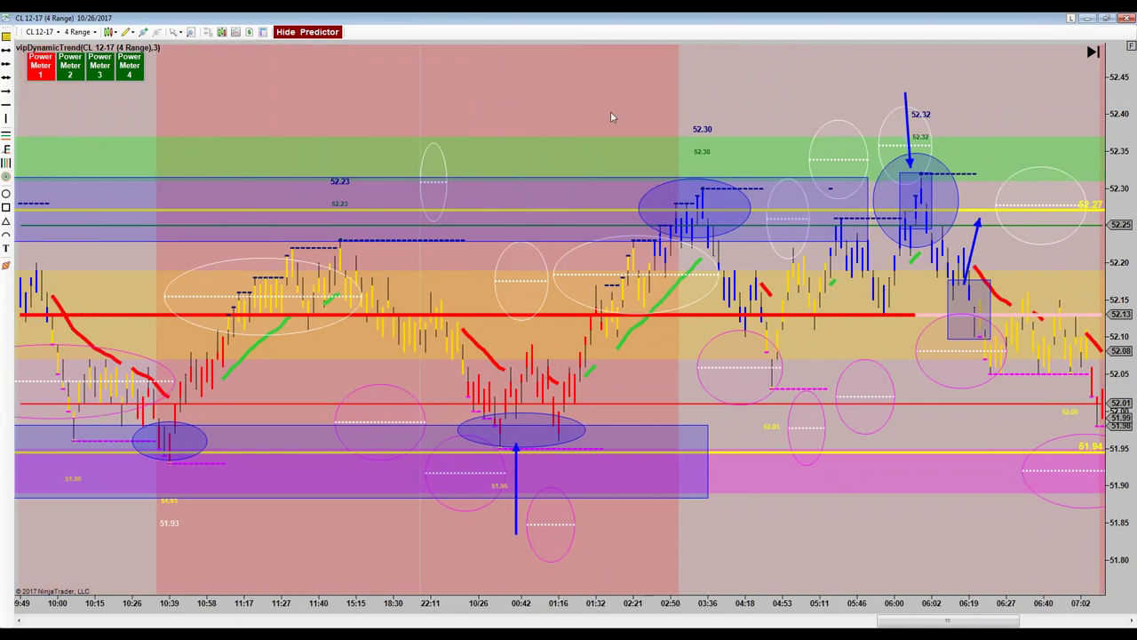
{"action": "left_click_drag", "start_coordinate": [610, 113], "coordinate": [592, 123]}
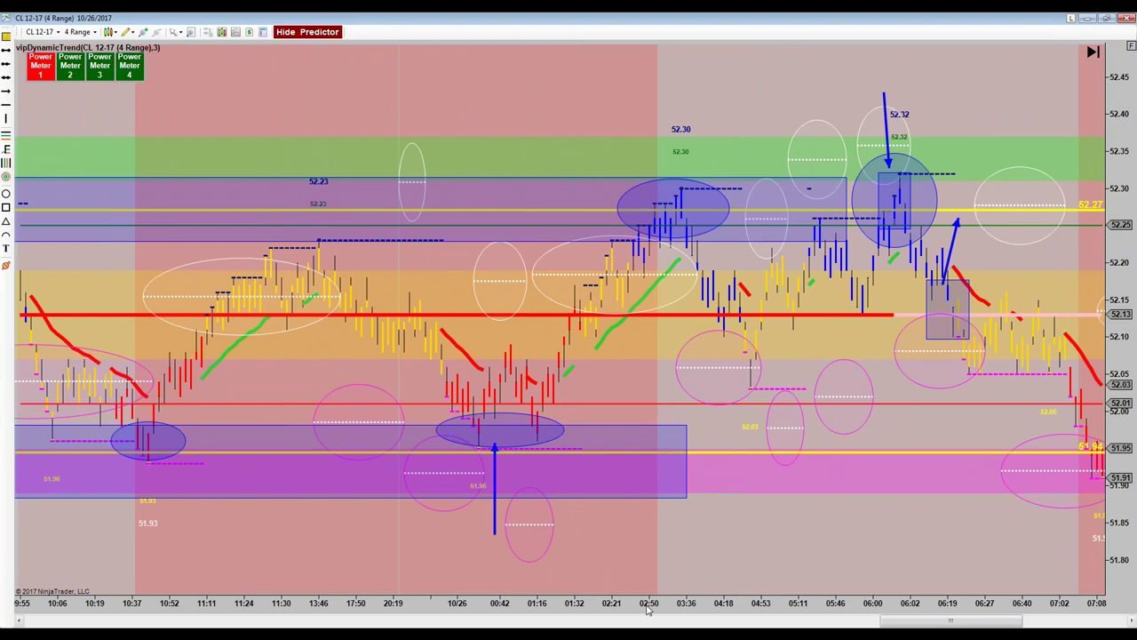
{"action": "scroll", "coordinate": [562, 618], "scroll_direction": "down", "scroll_amount": 4}
{"action": "scroll", "coordinate": [573, 617], "scroll_direction": "up", "scroll_amount": 1}
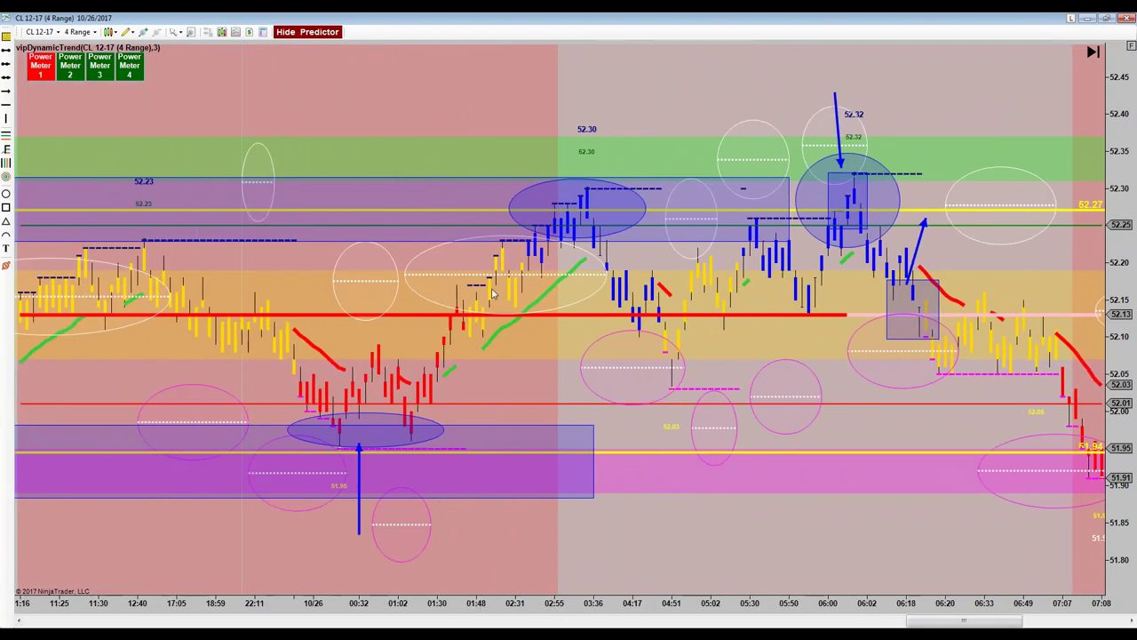
{"action": "left_click_drag", "start_coordinate": [485, 137], "coordinate": [466, 145]}
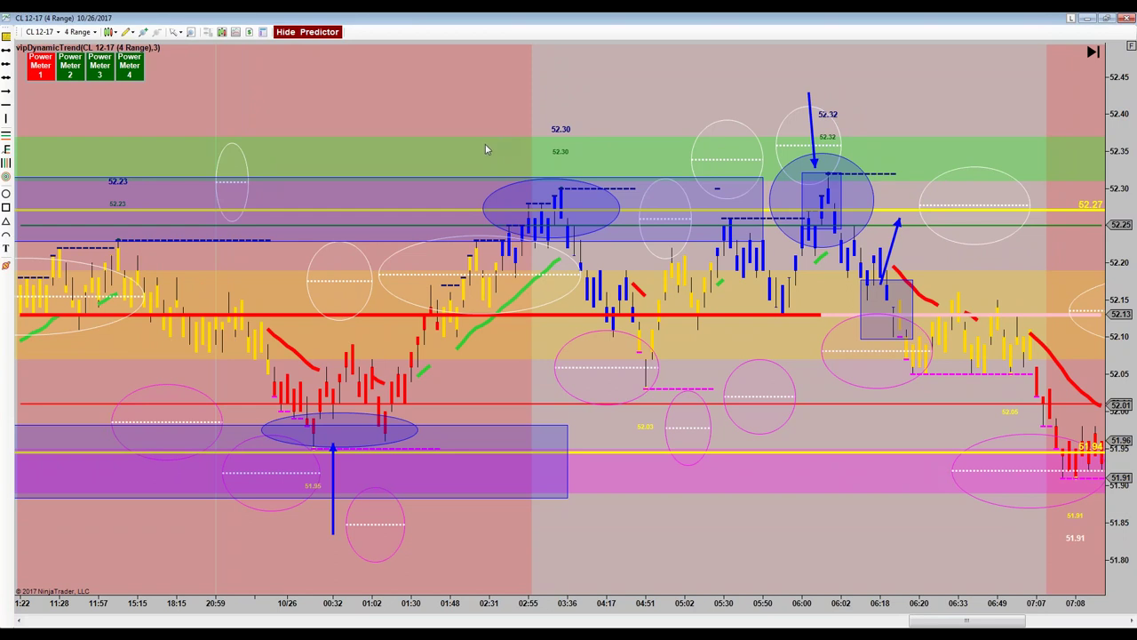
{"action": "left_click_drag", "start_coordinate": [484, 147], "coordinate": [391, 154]}
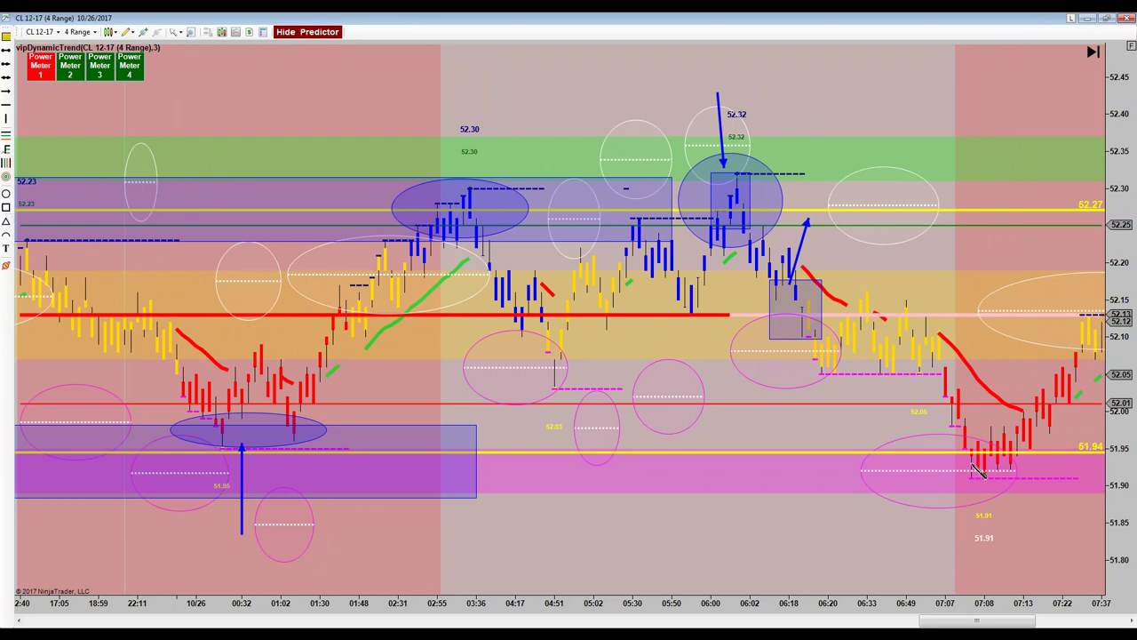
{"action": "left_click_drag", "start_coordinate": [962, 429], "coordinate": [1018, 477]}
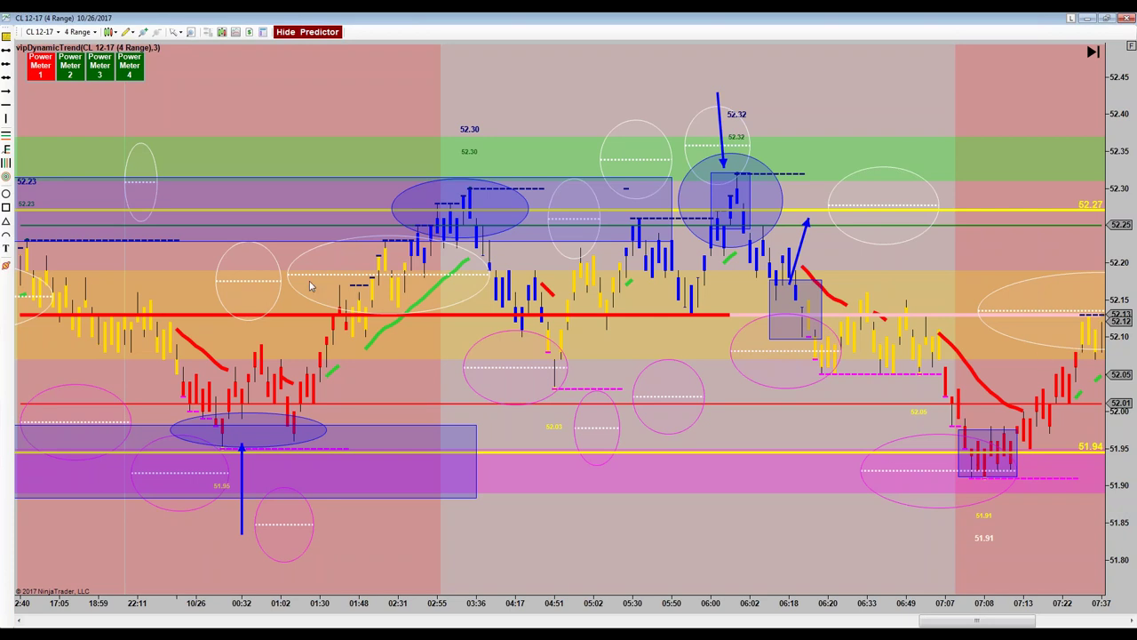
- Draw an arrow rising from the rectangle at the 51.91 low to the green line at 52.25
{"action": "left_click", "coordinate": [7, 93]}
{"action": "left_click", "coordinate": [999, 432]}
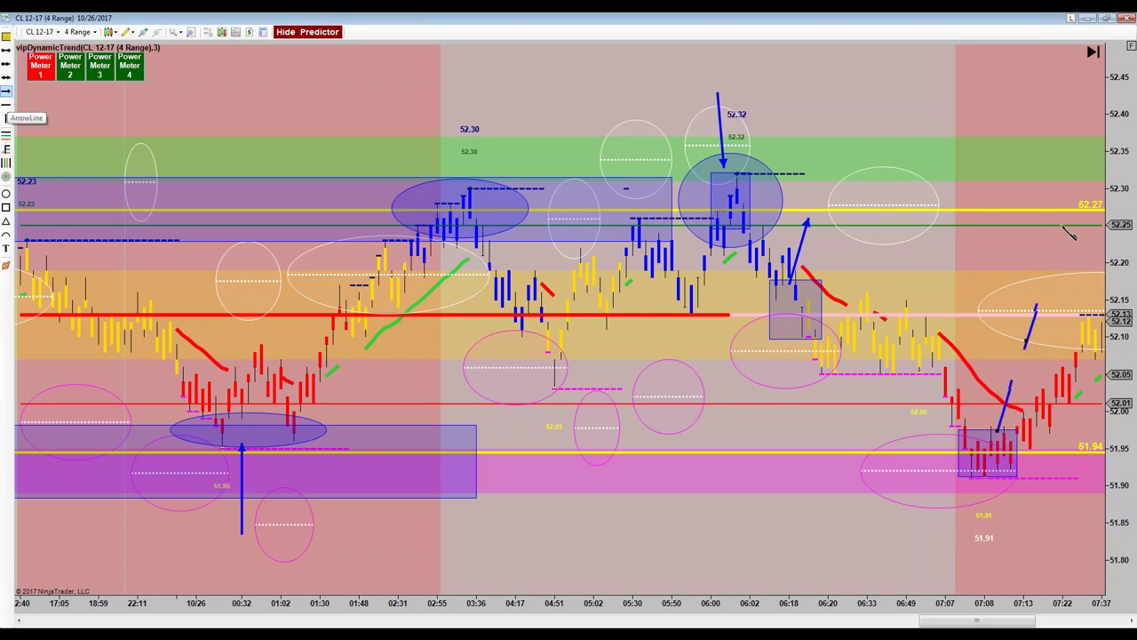
{"action": "left_click", "coordinate": [1062, 226]}
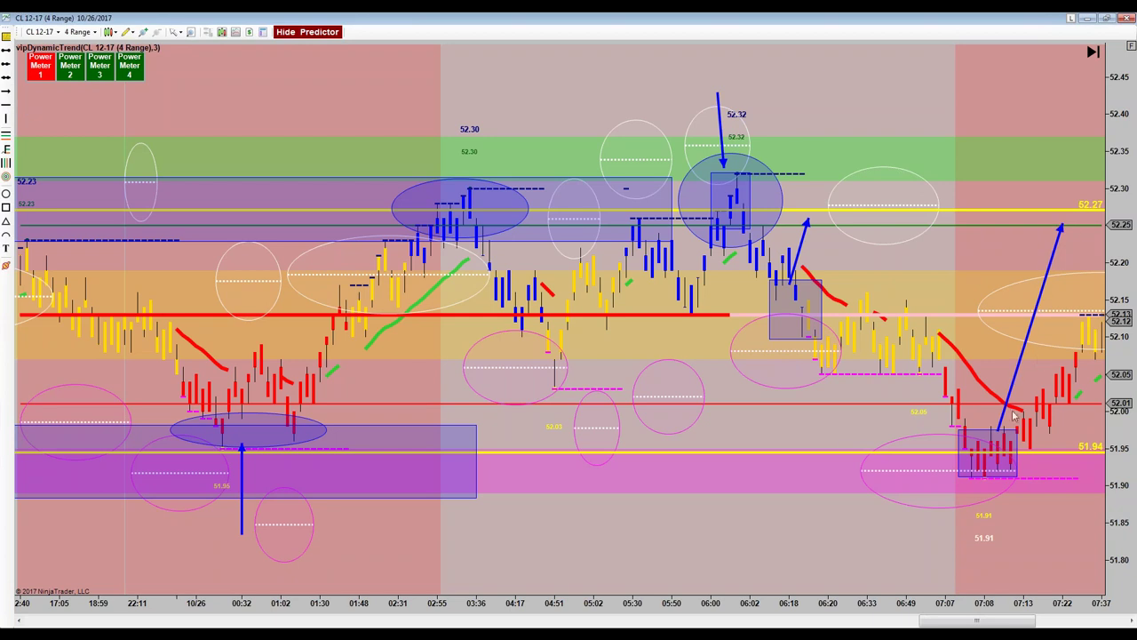
{"action": "left_click_drag", "start_coordinate": [681, 539], "coordinate": [551, 563]}
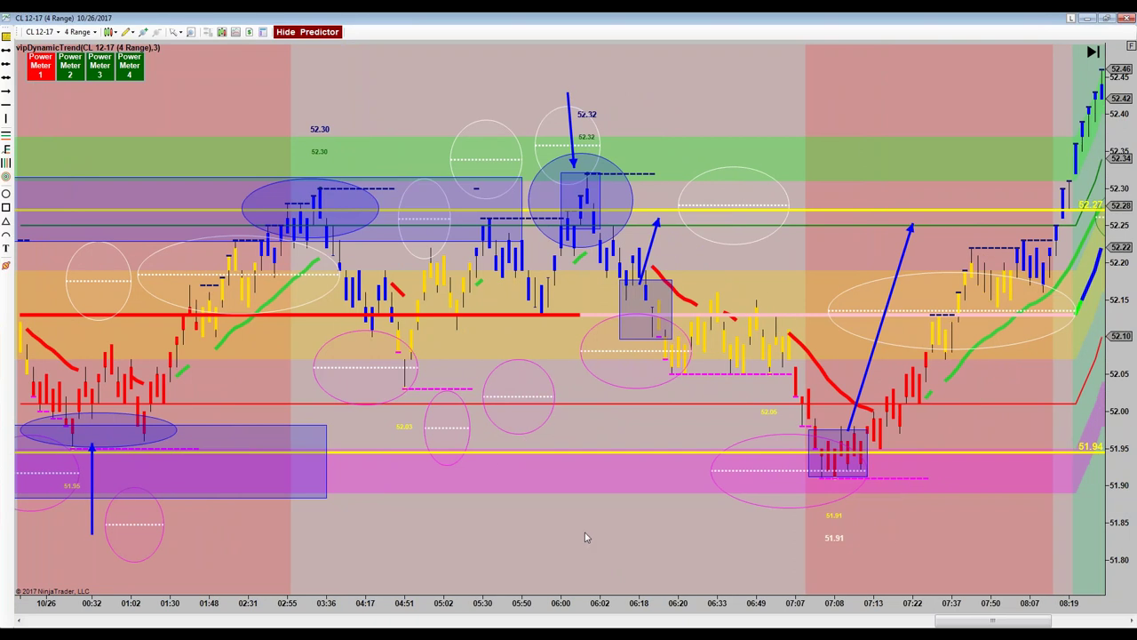